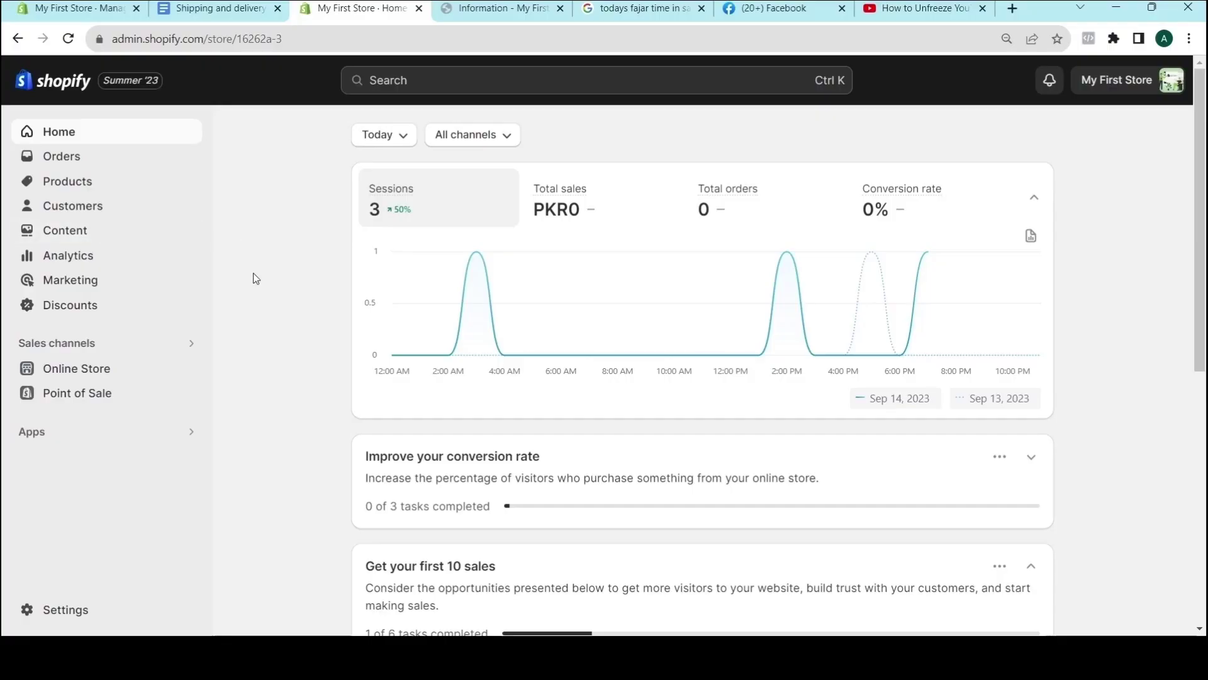
Step: Open the General shipping profile in the store's Shipping and delivery settings
left_click(68, 606)
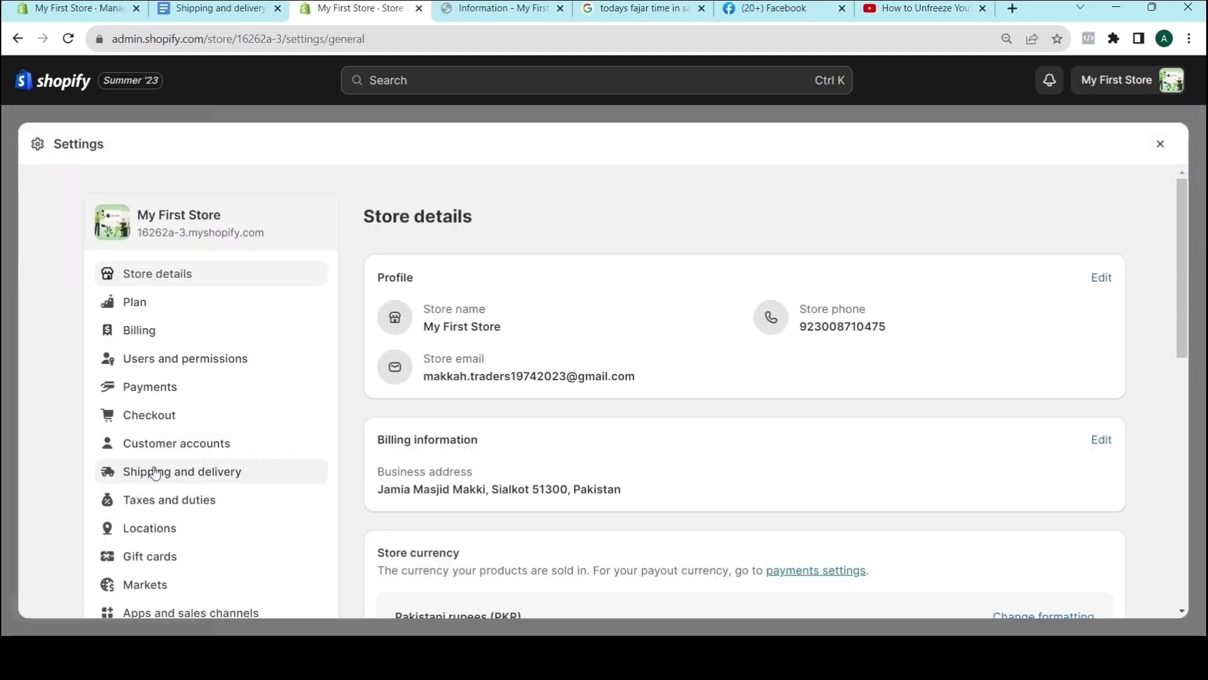
left_click(155, 473)
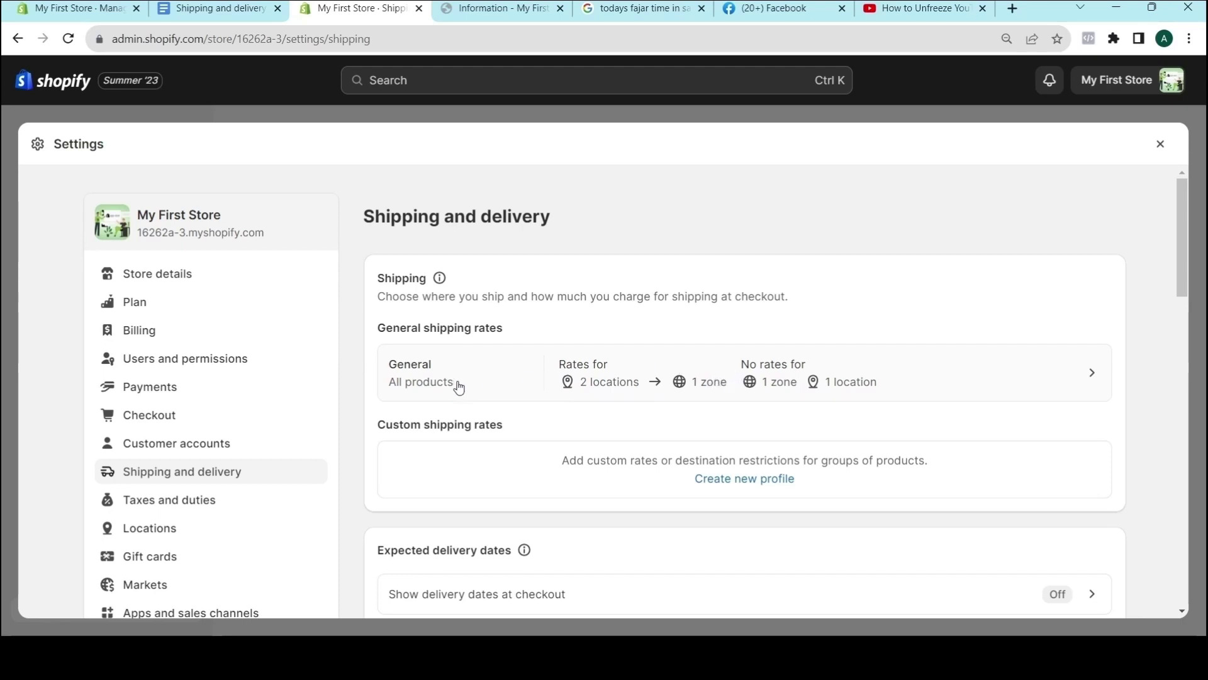
left_click(417, 374)
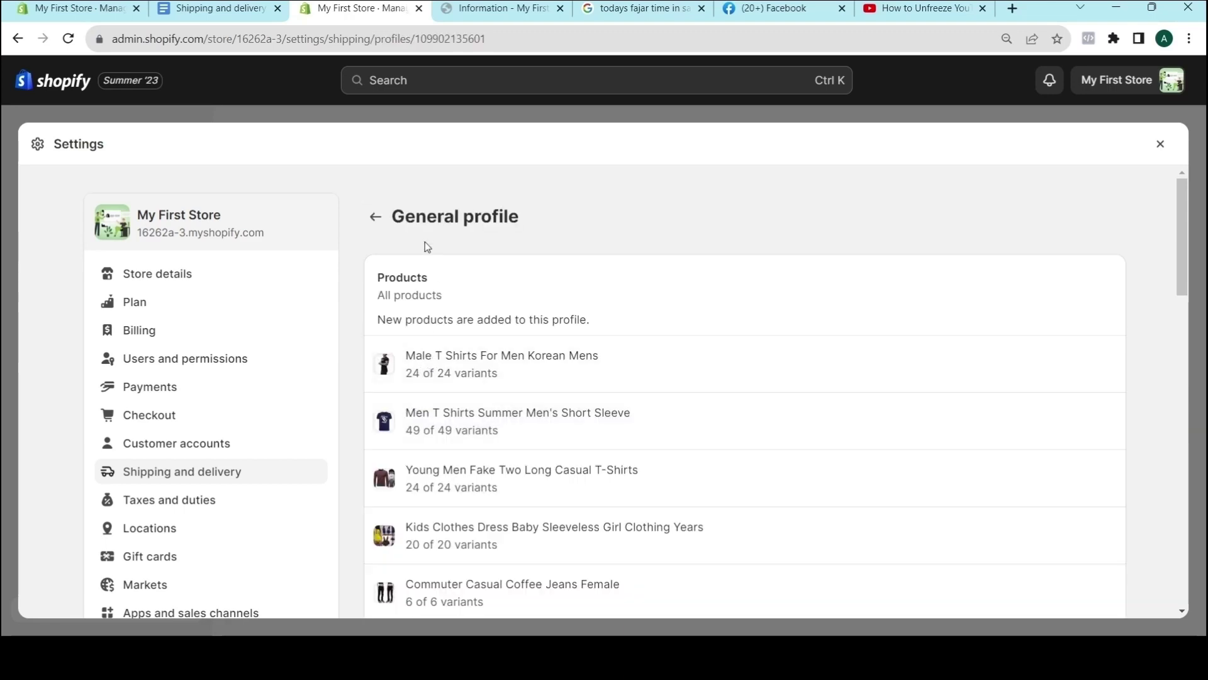
Step: Show the details of the General profile's shipping origins, then hide them again
scroll(444, 405, "down", 3)
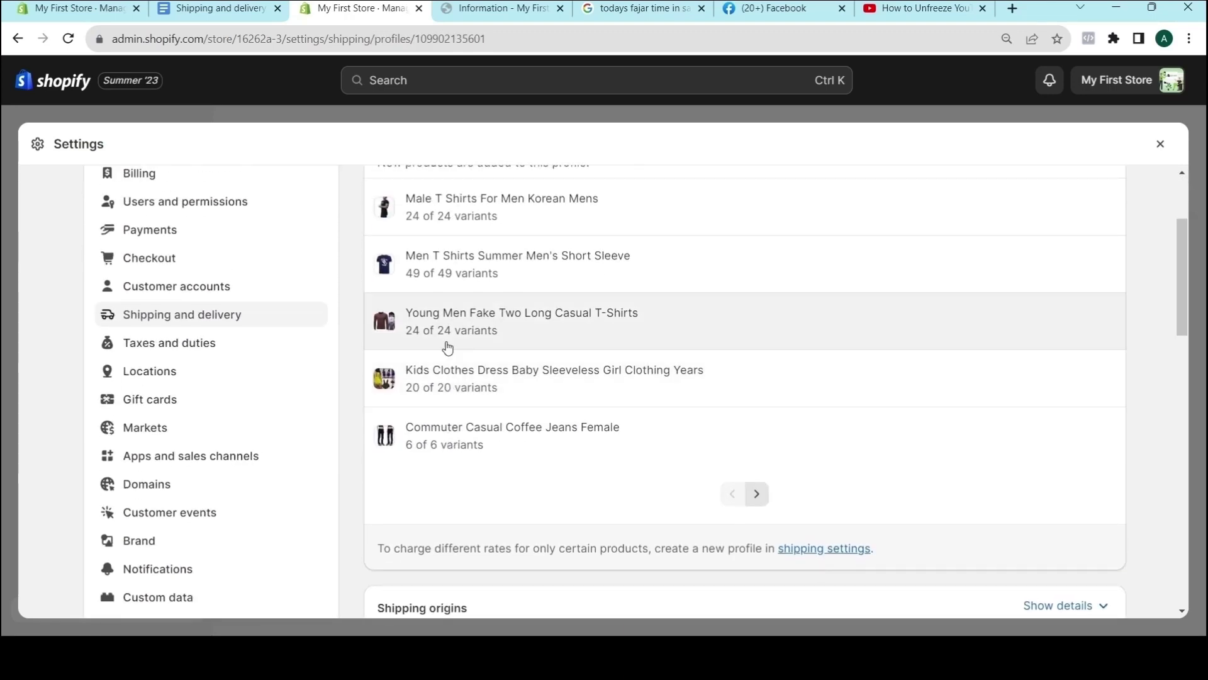
scroll(447, 345, "down", 4)
left_click(1098, 372)
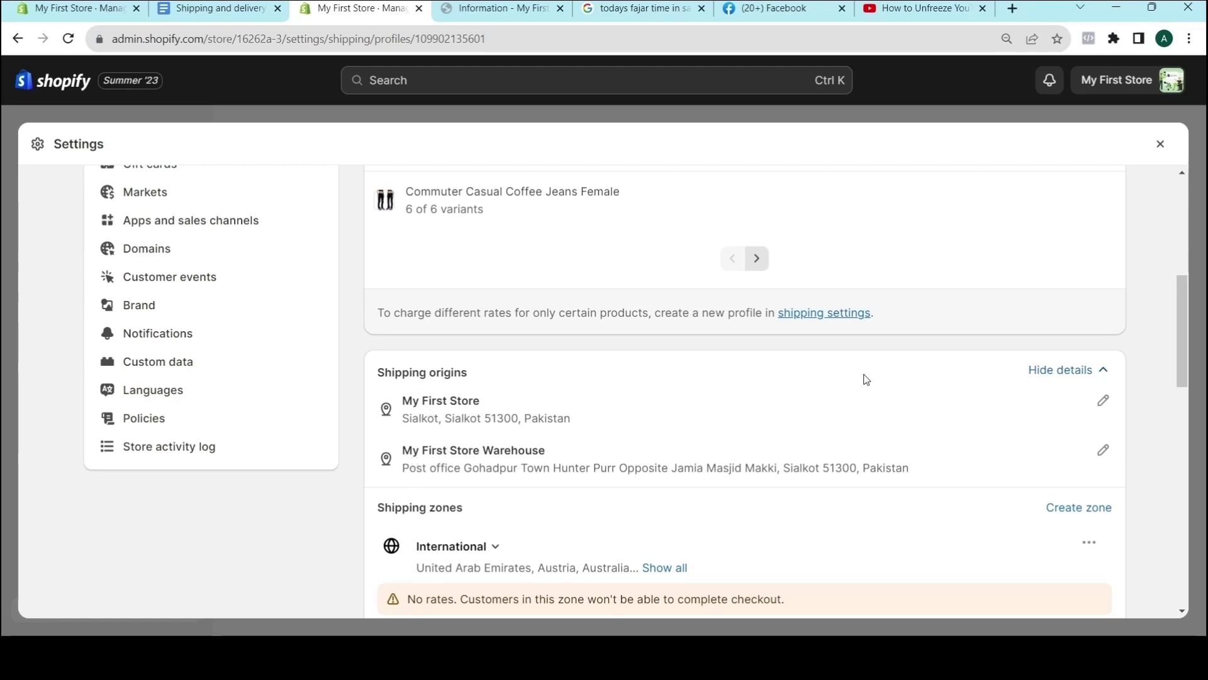
left_click(1032, 369)
Step: Delete all the Expedited rates from the Pakistan shipping zone
scroll(412, 525, "down", 2)
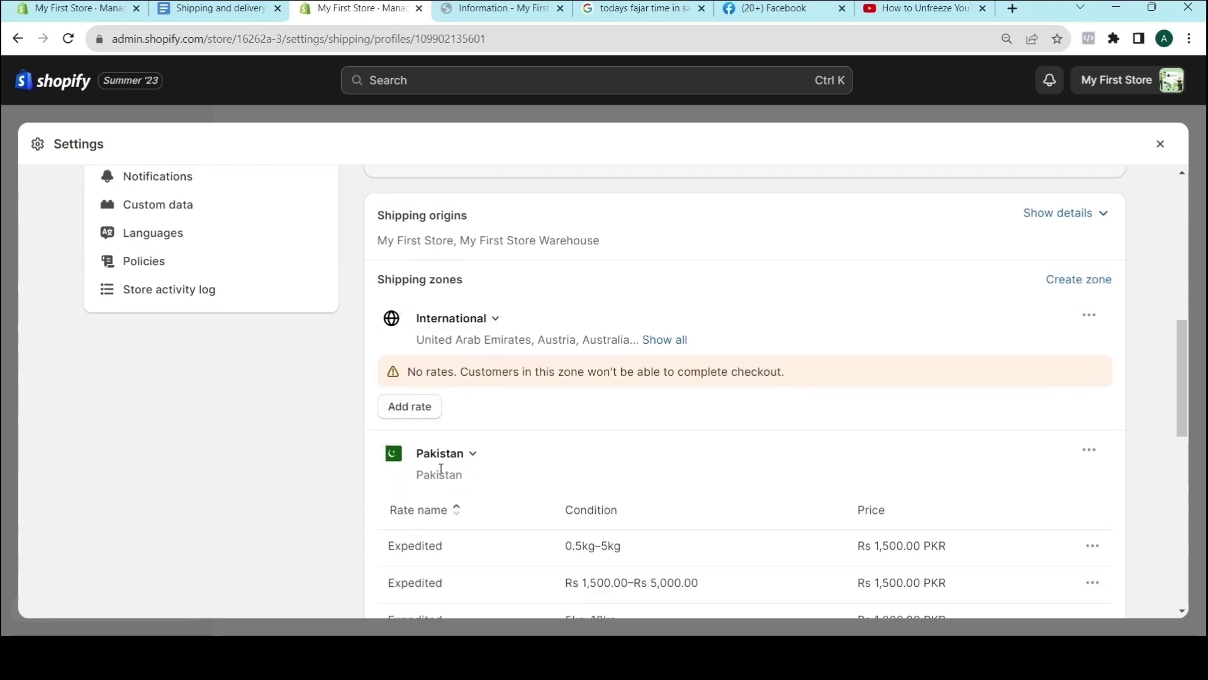
scroll(440, 463, "down", 1)
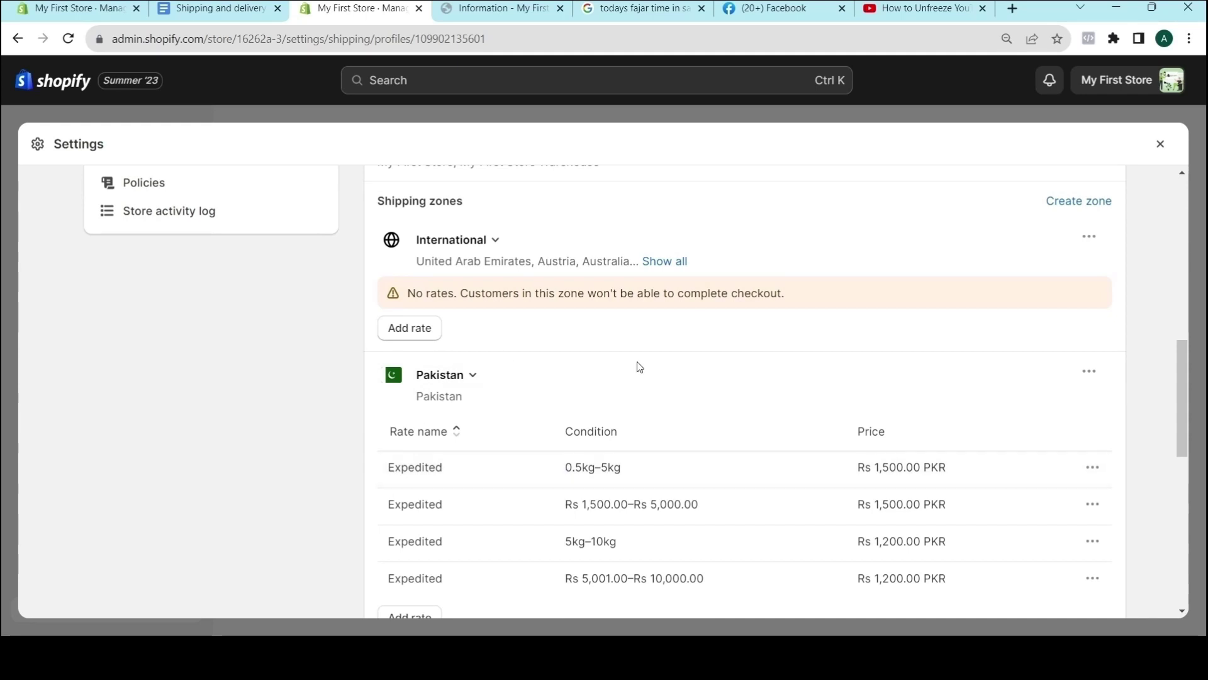
scroll(1099, 472, "down", 1)
scroll(1099, 472, "down", 2)
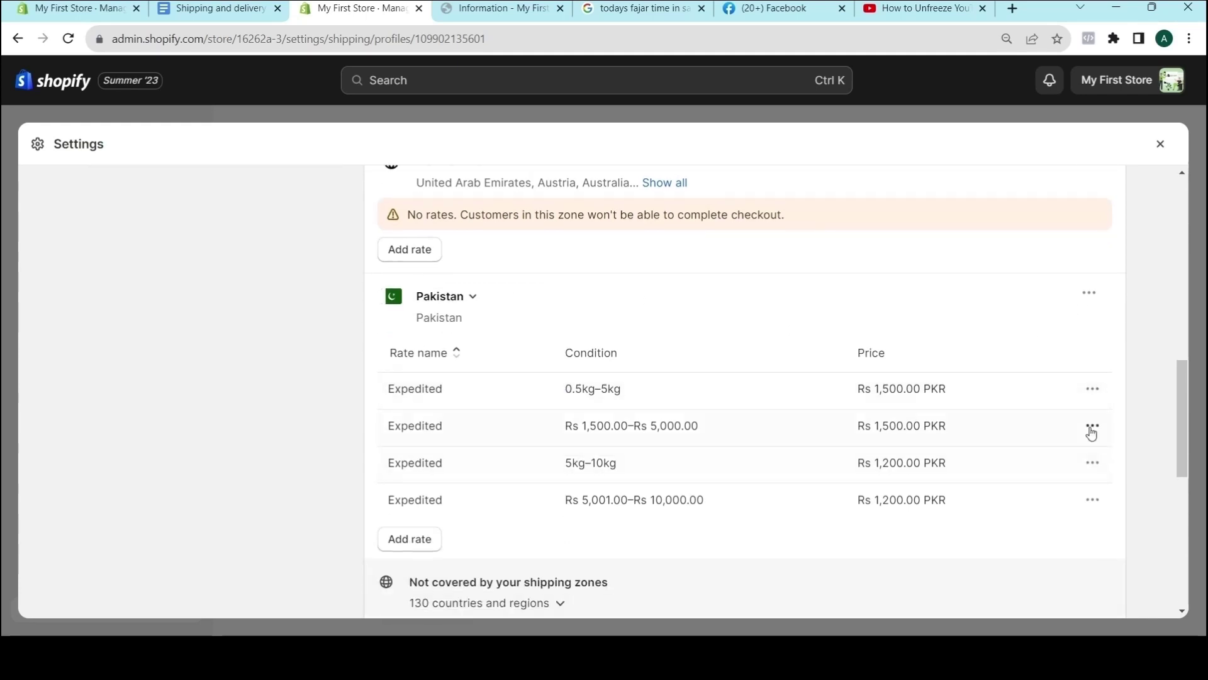
left_click(1092, 389)
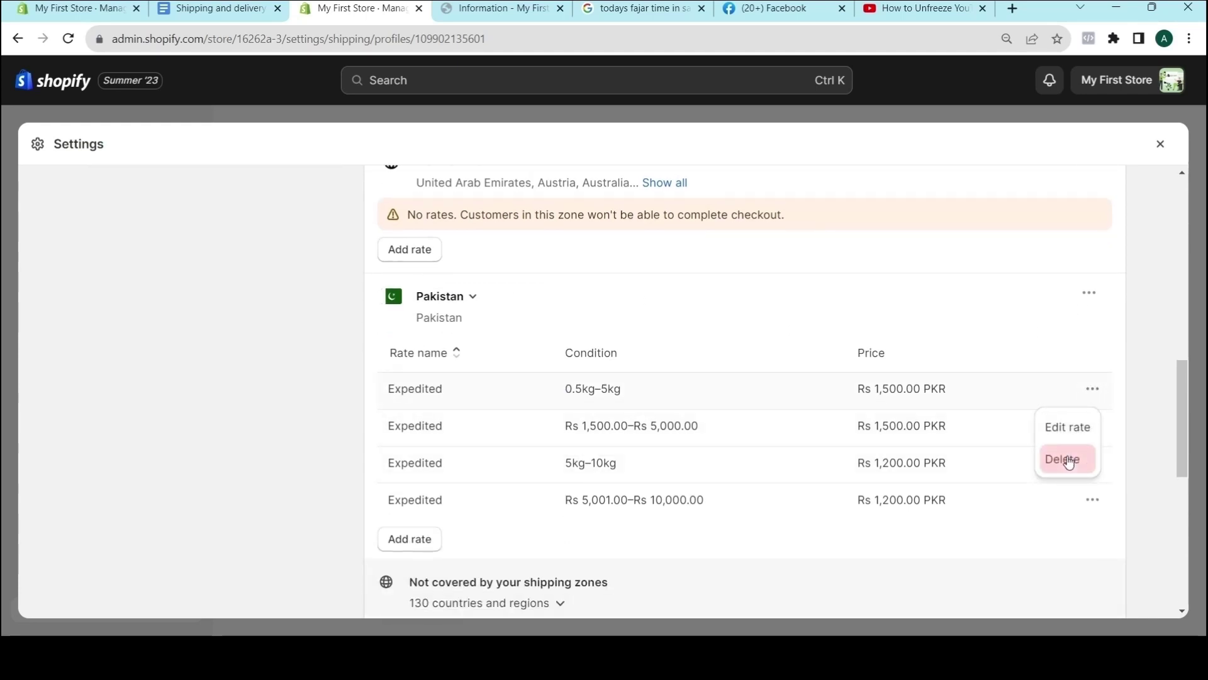
left_click(1063, 459)
left_click(1092, 389)
left_click(1065, 458)
left_click(1092, 389)
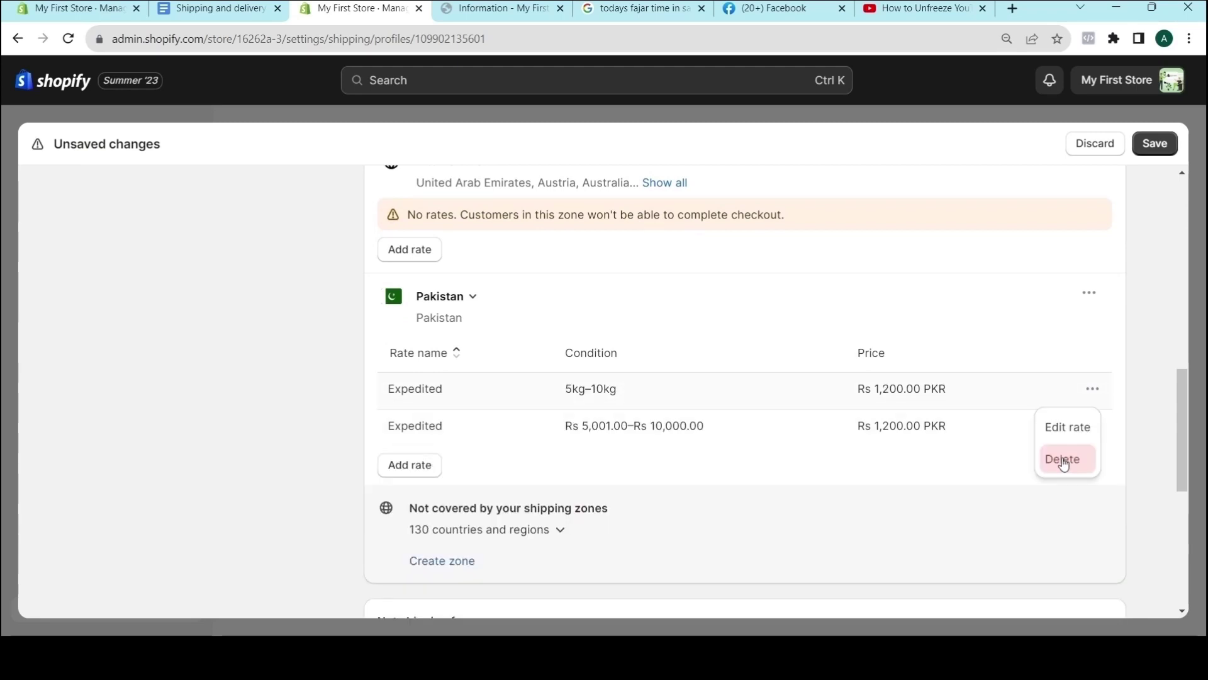
left_click(1064, 459)
left_click(1093, 388)
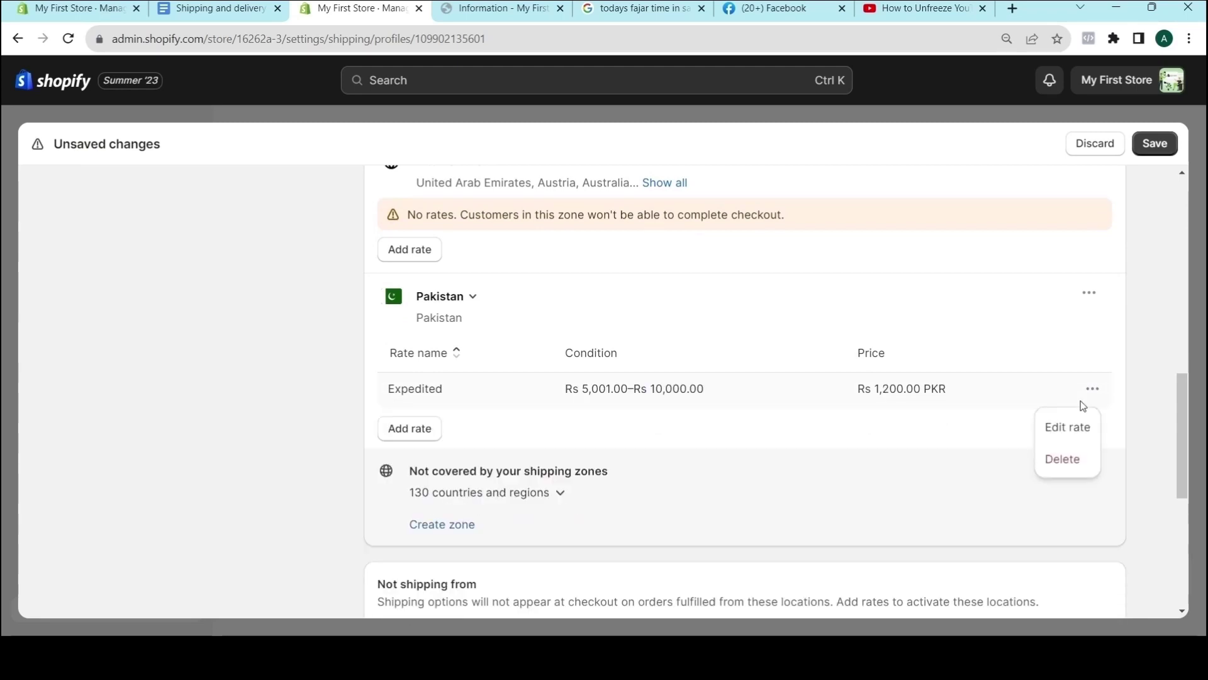
left_click(1063, 458)
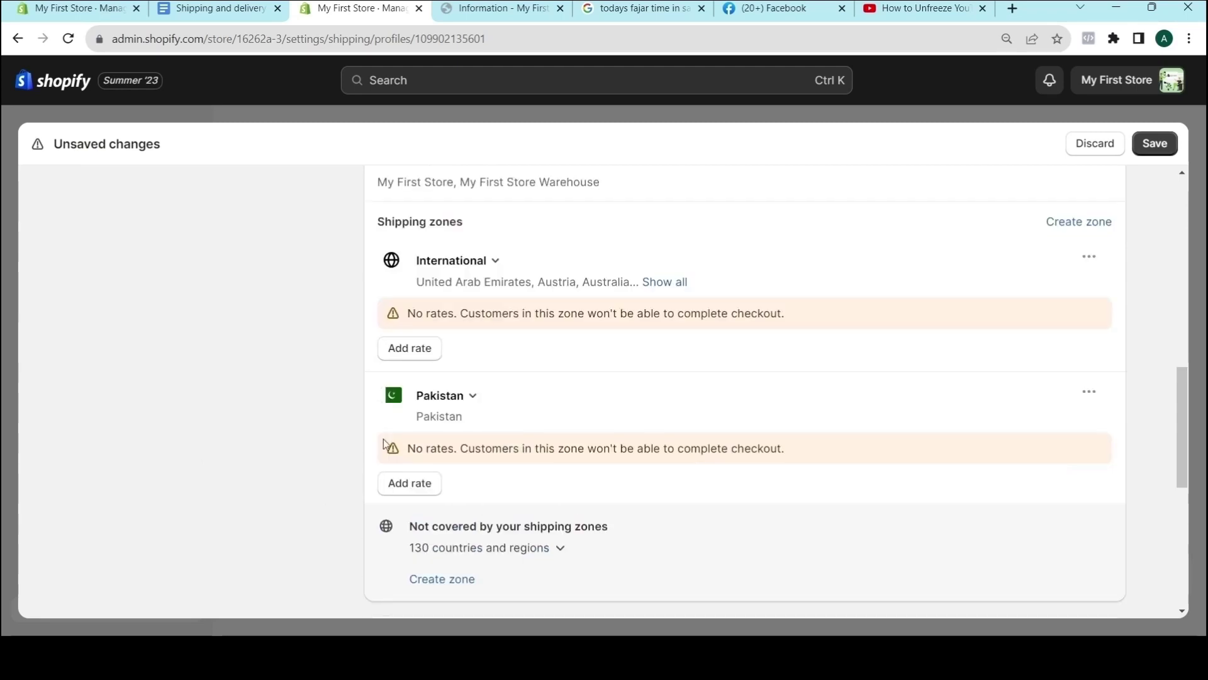
Step: Check the markets of the Pakistan shipping zone and delete the zone from the General profile
left_click(474, 397)
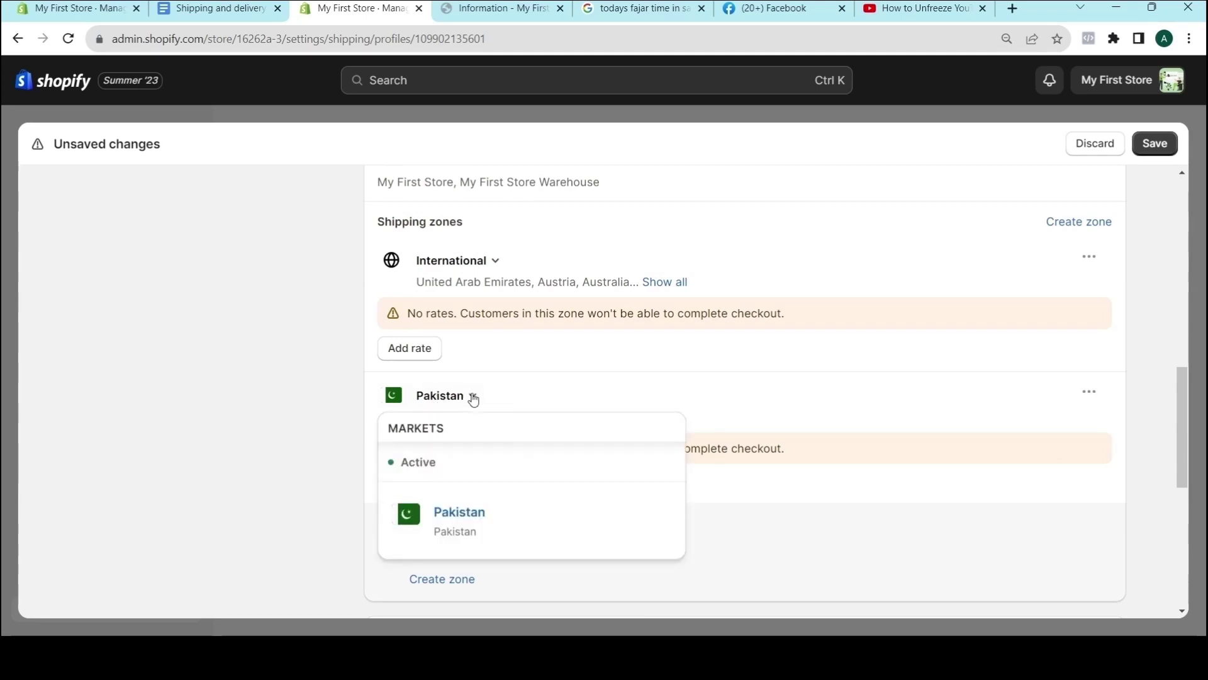
left_click(1104, 376)
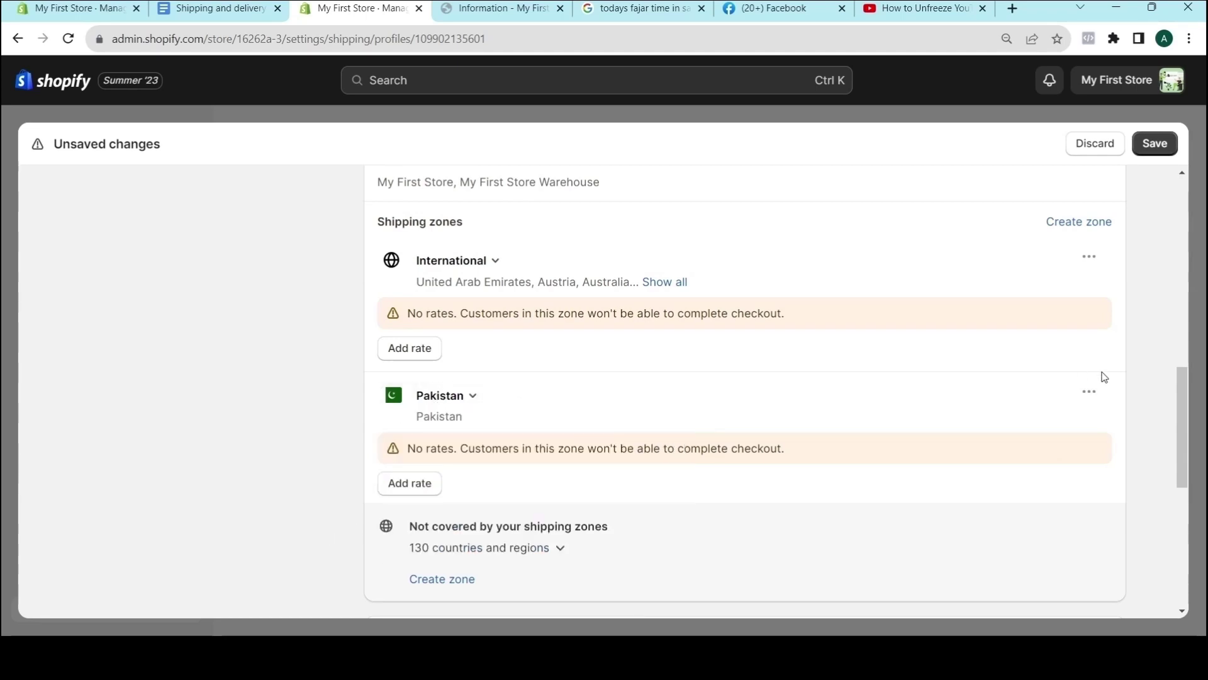
left_click(1090, 392)
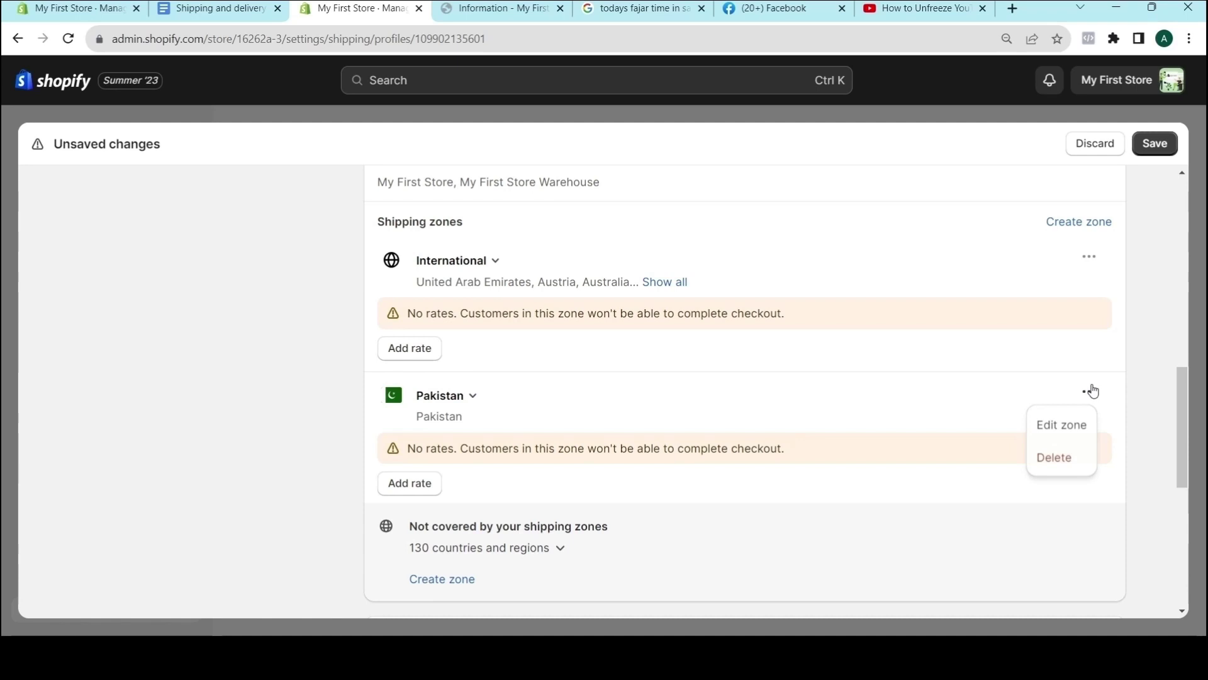
left_click(1051, 459)
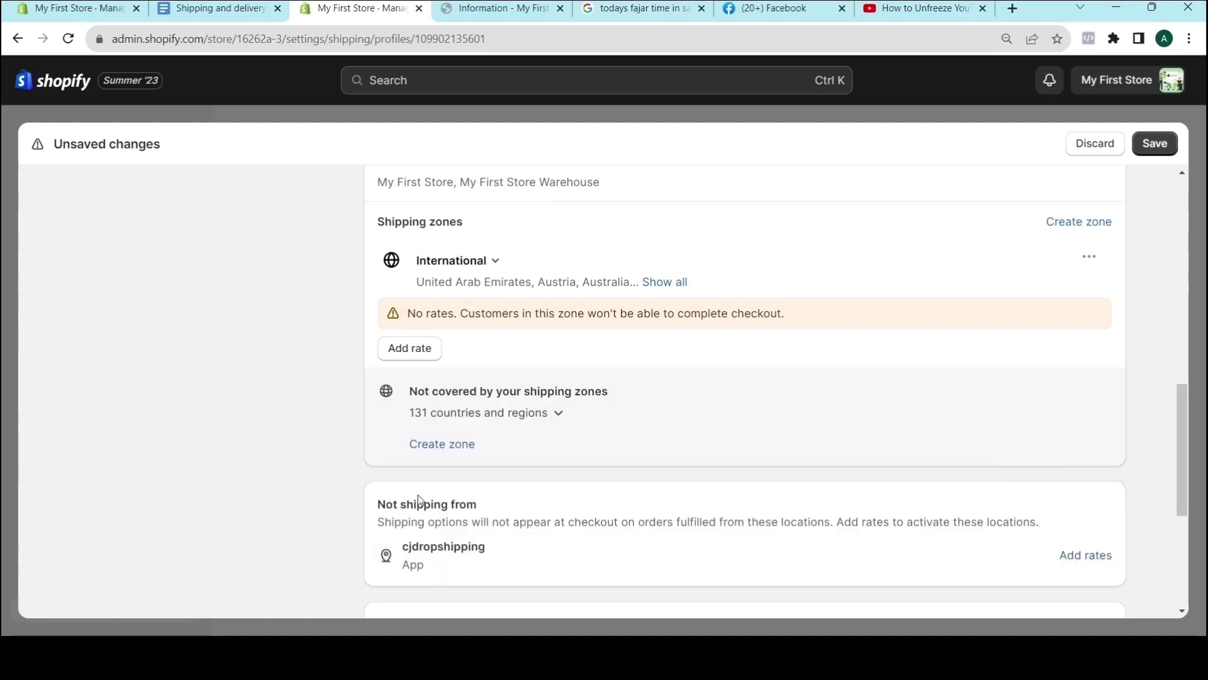
Step: Create a new shipping zone named Pakistan that covers the country Pakistan
left_click(434, 447)
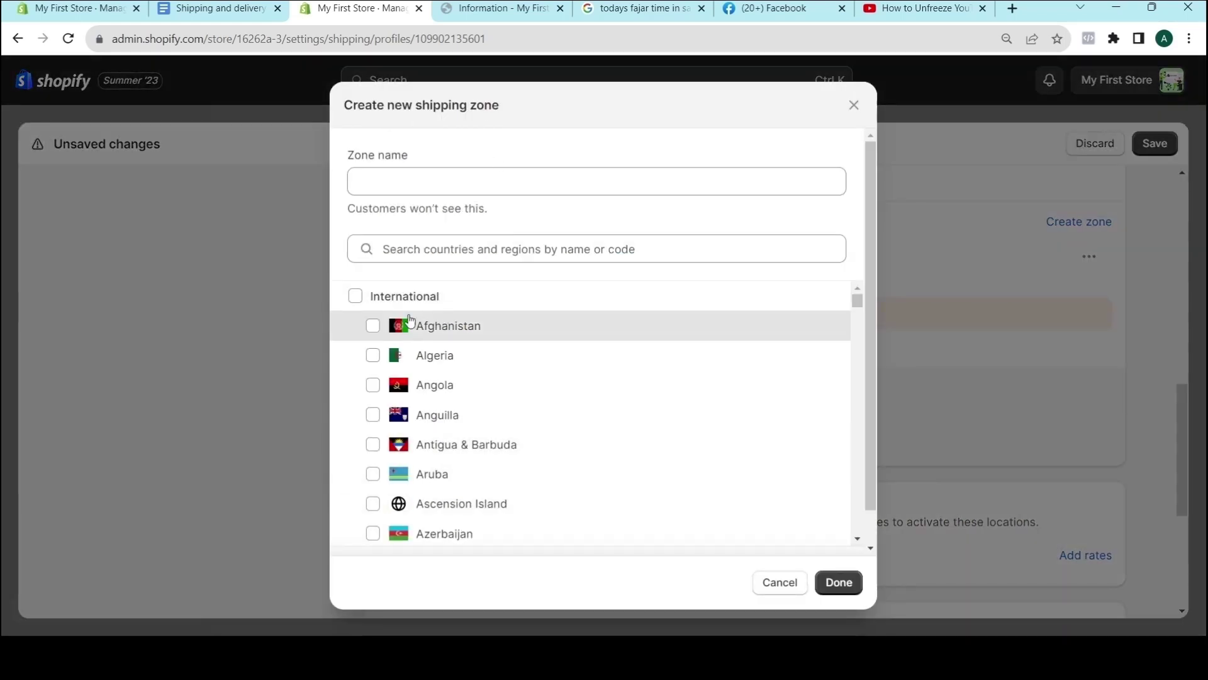
left_click(432, 246)
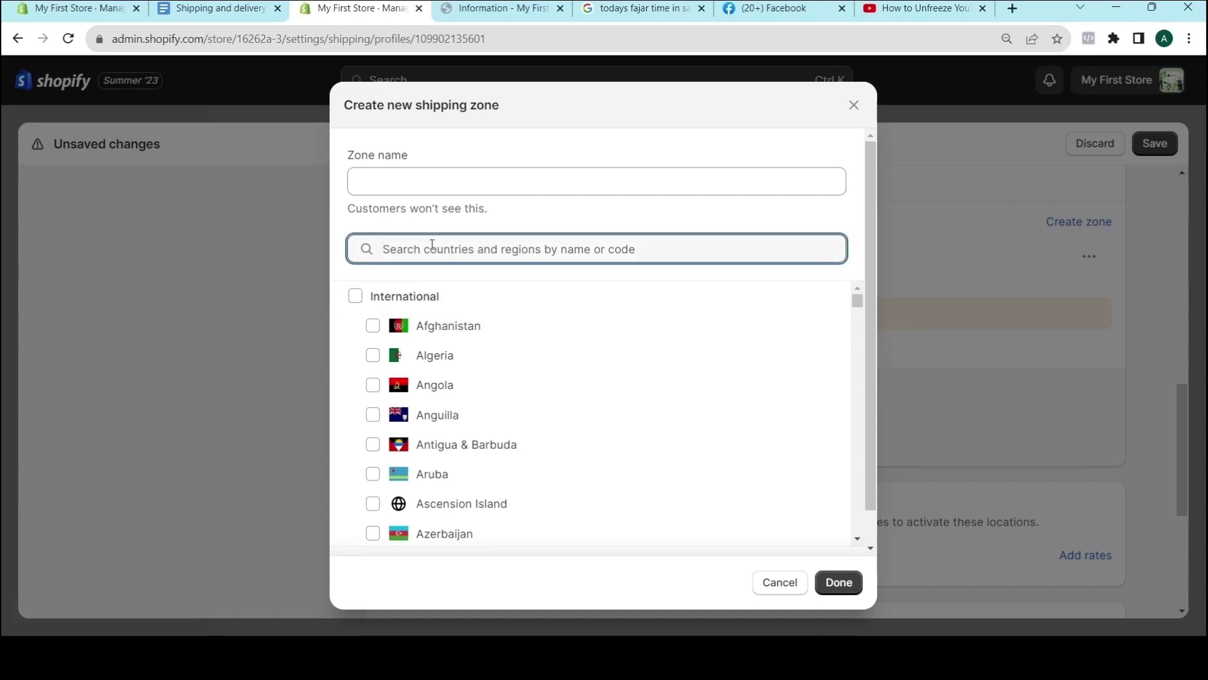
type("Pakistan")
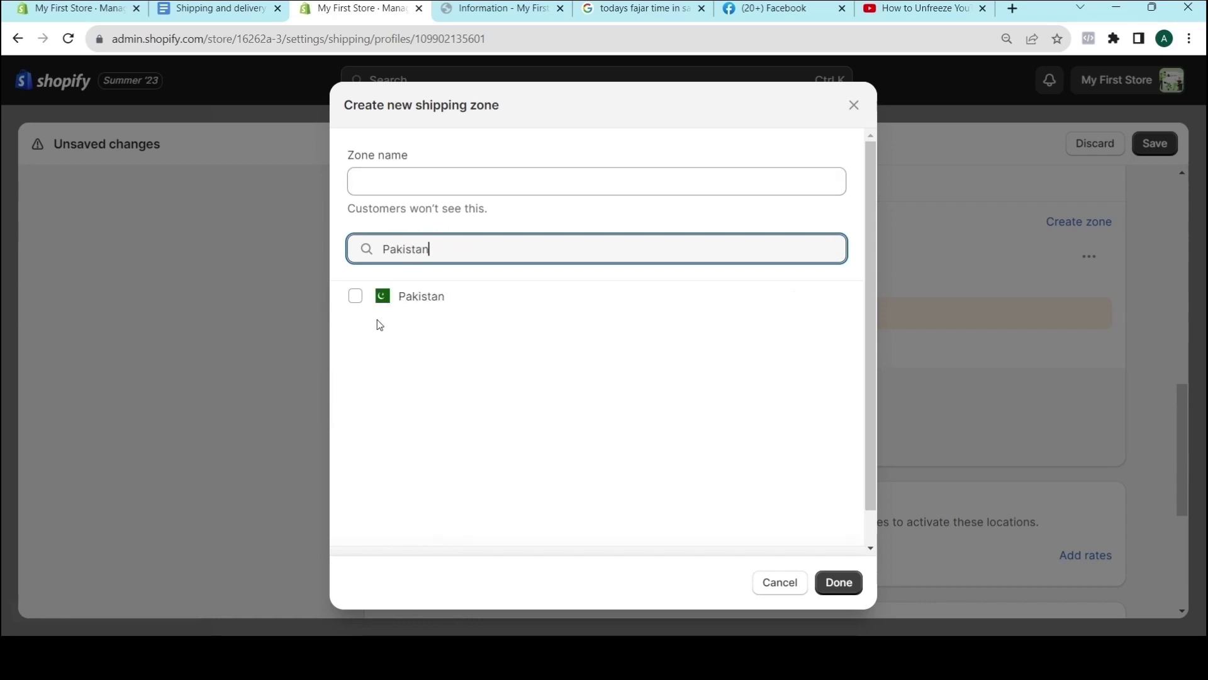
left_click(357, 299)
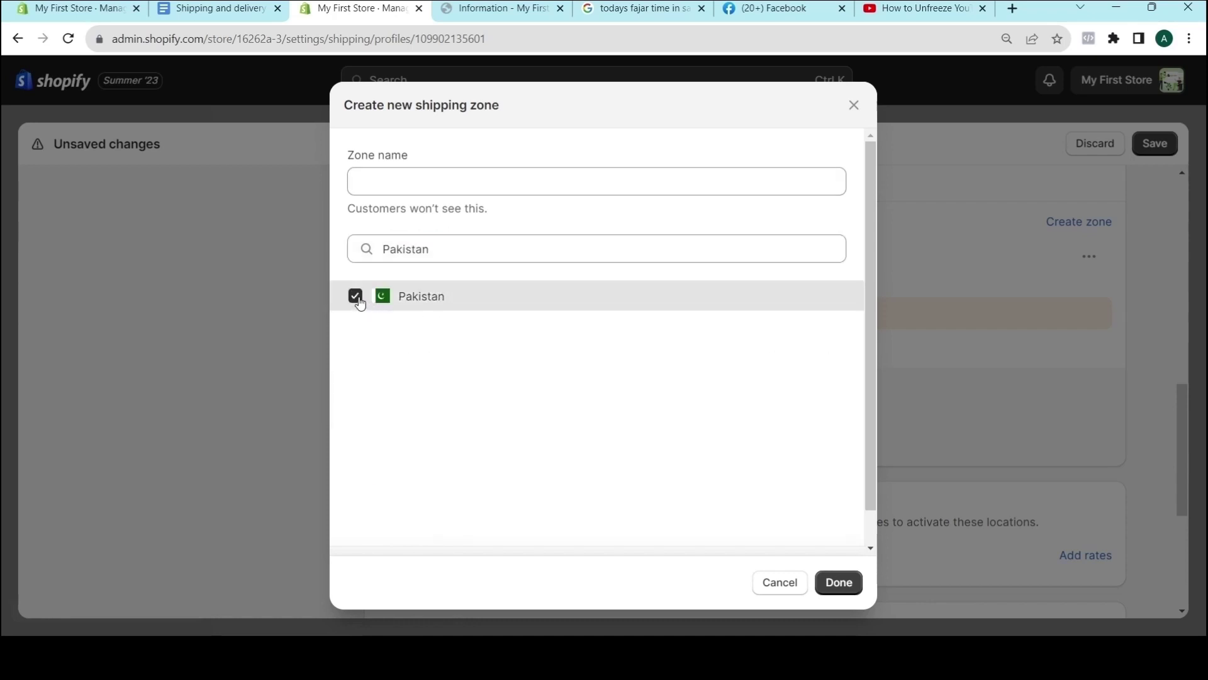
left_click(378, 180)
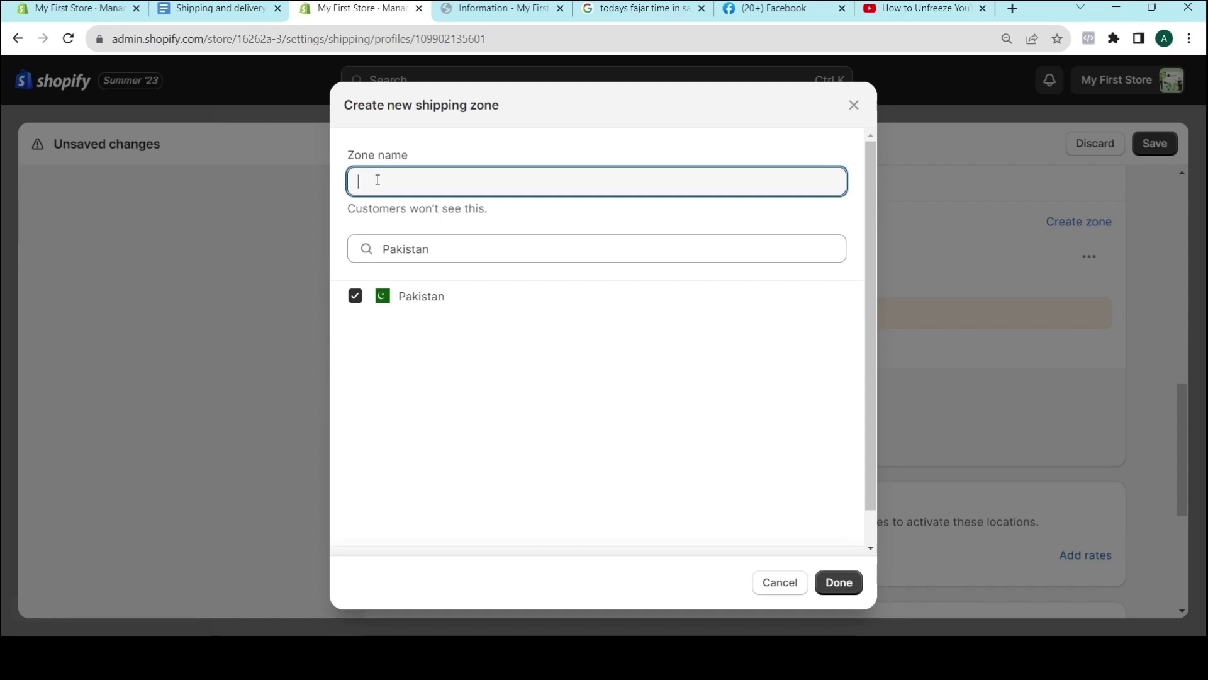
type("Pakistan")
left_click(837, 580)
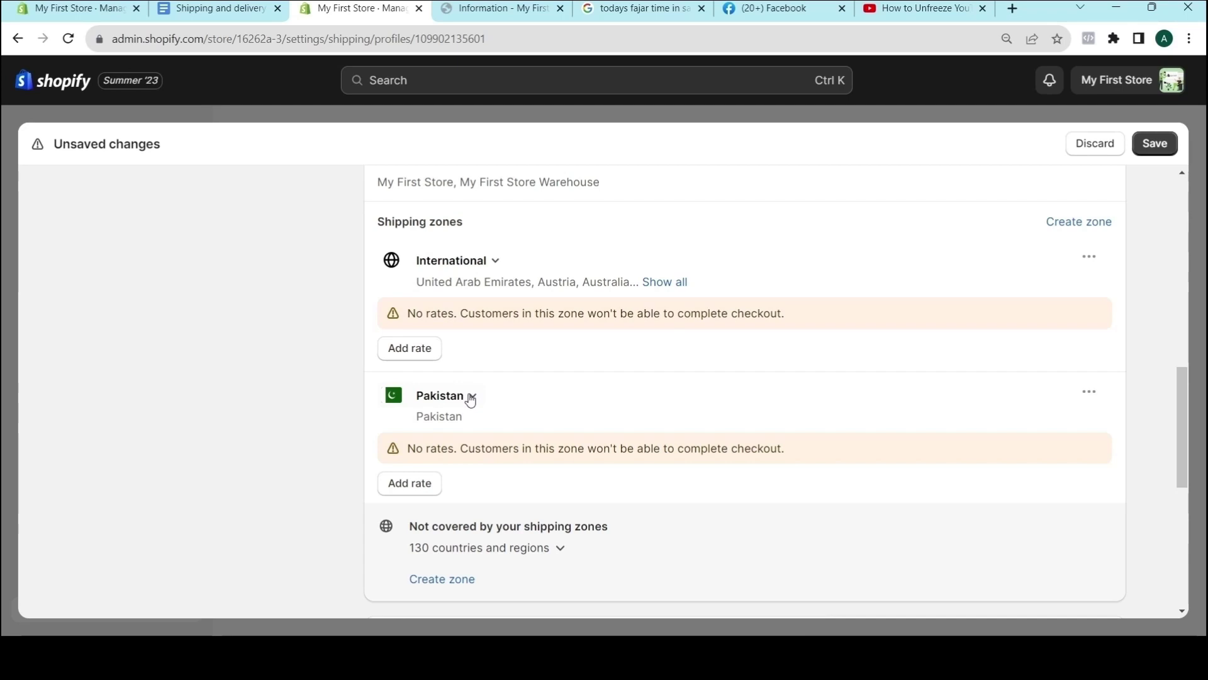
Step: Start a new rate for the Pakistan zone with the Set up your own rates option and name it Expedited
left_click(412, 485)
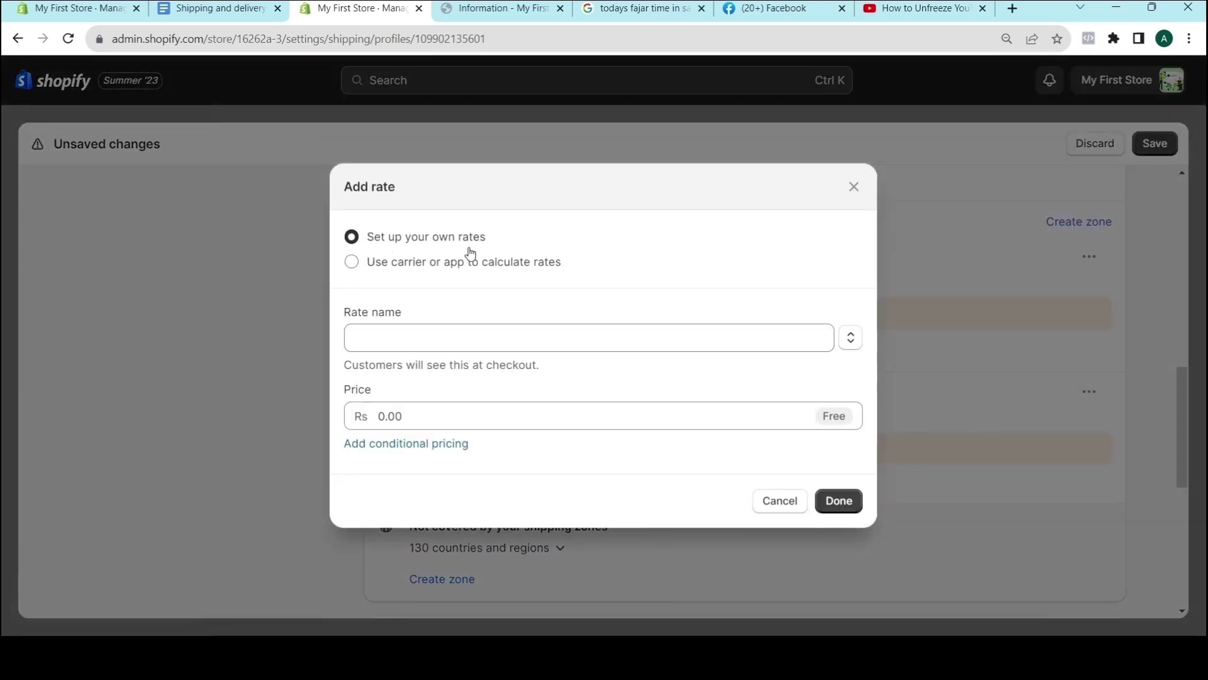
left_click(352, 262)
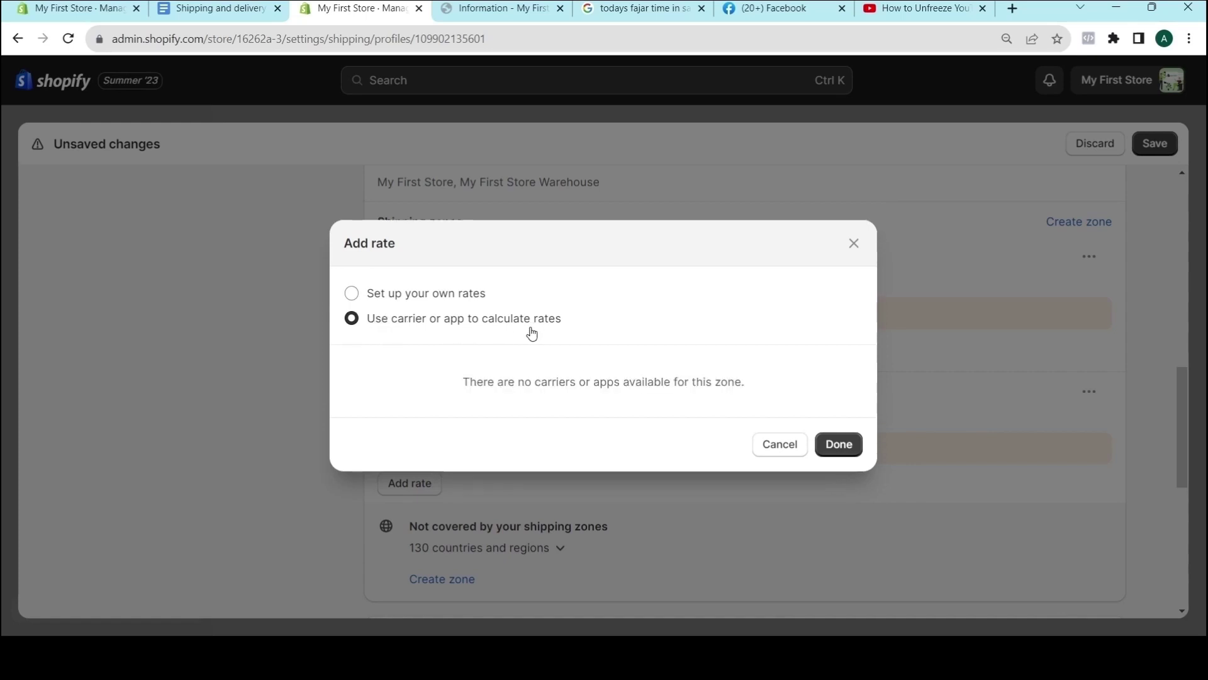
left_click(350, 294)
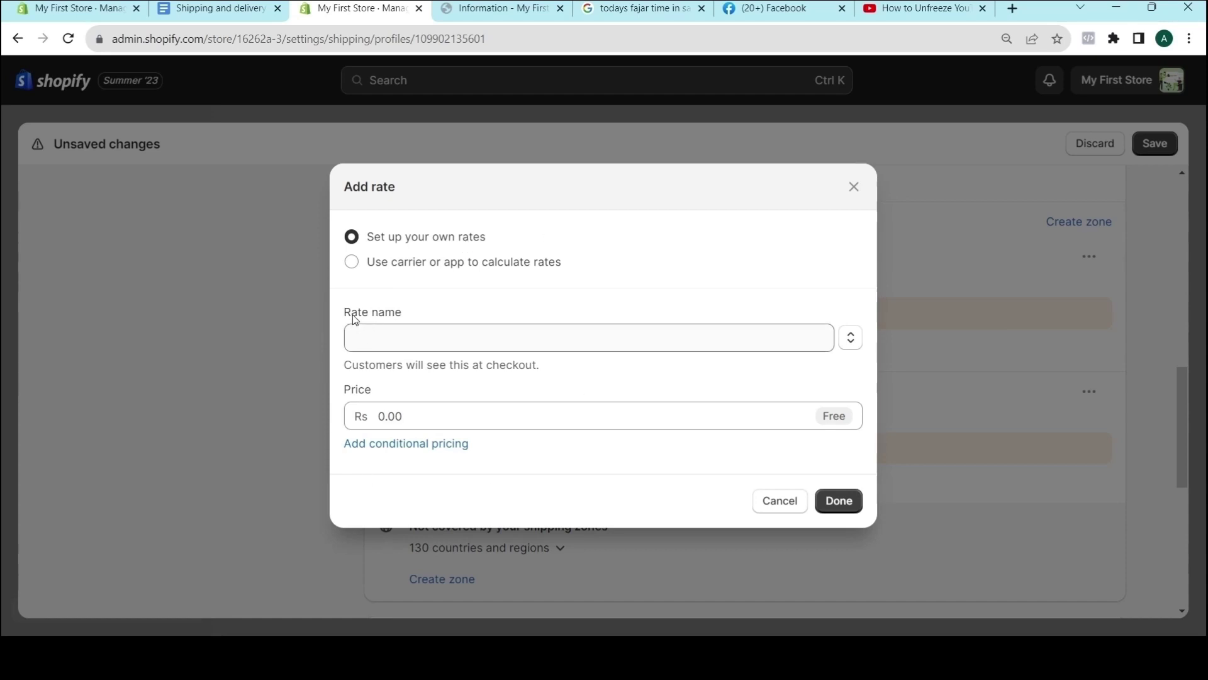
left_click(451, 327)
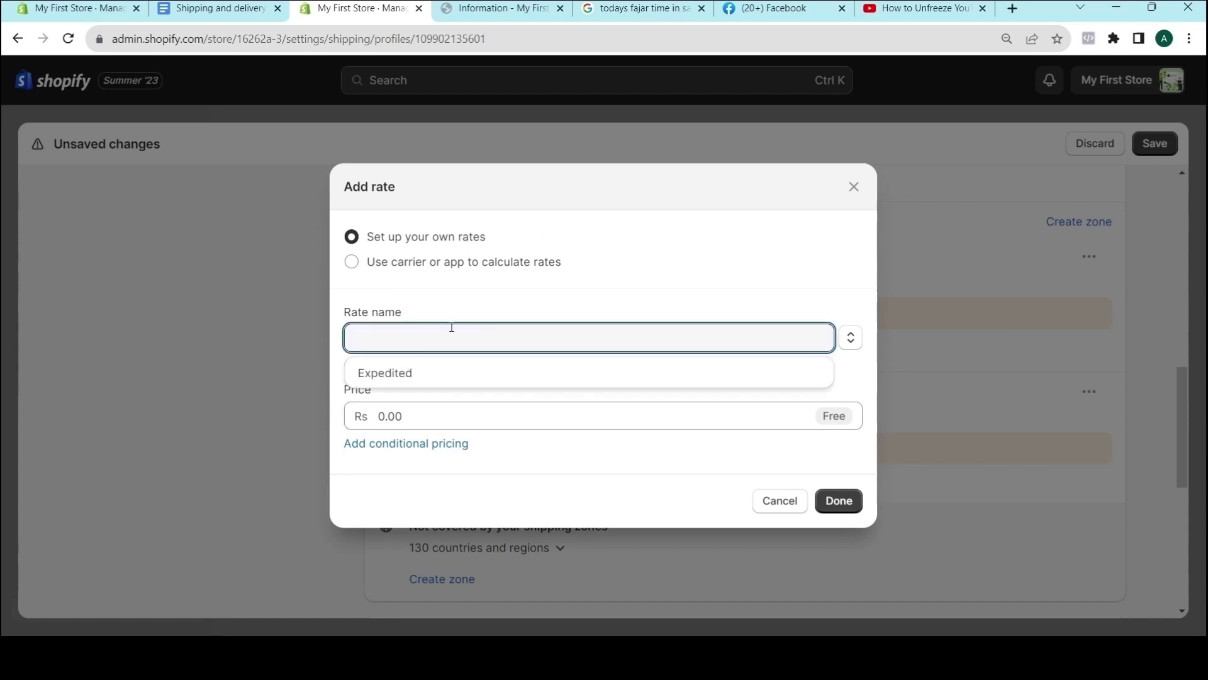
type("Expedited")
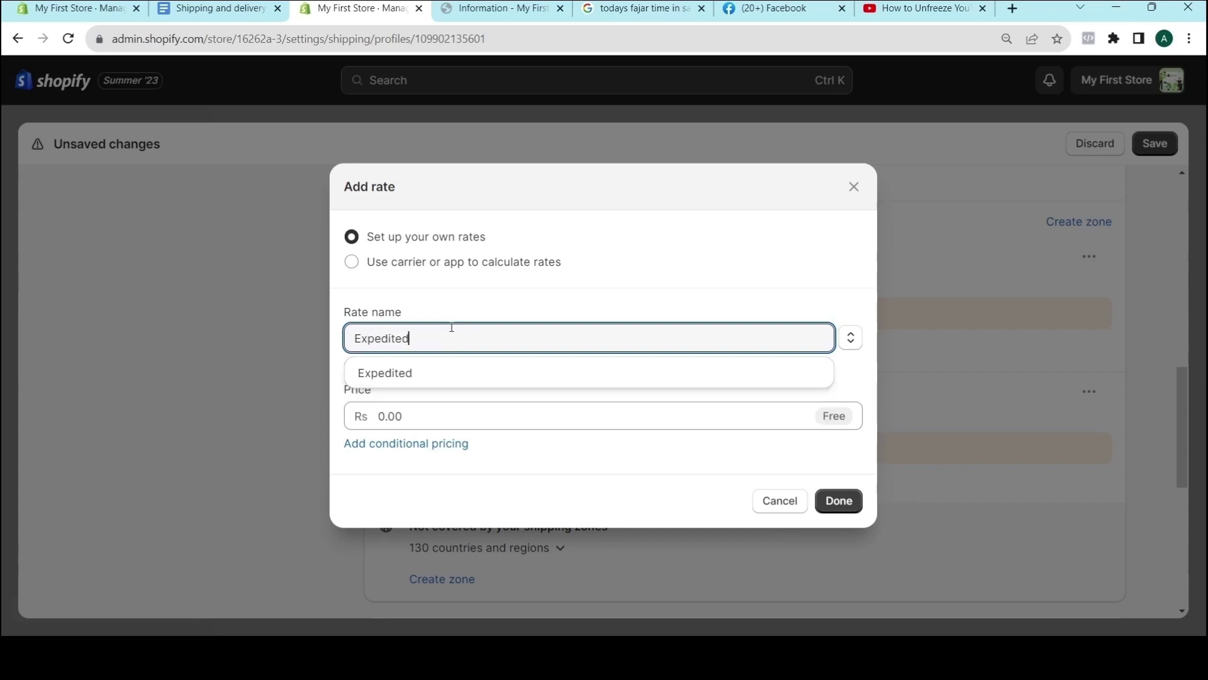
key("Tab")
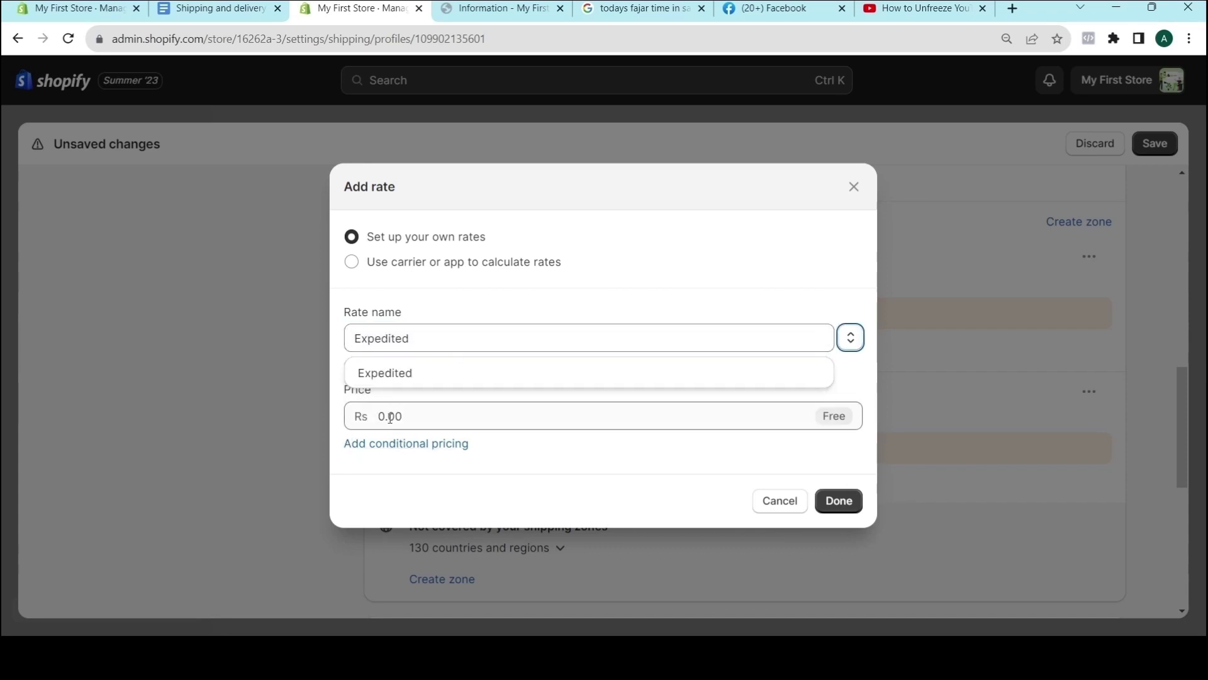
left_click(433, 421)
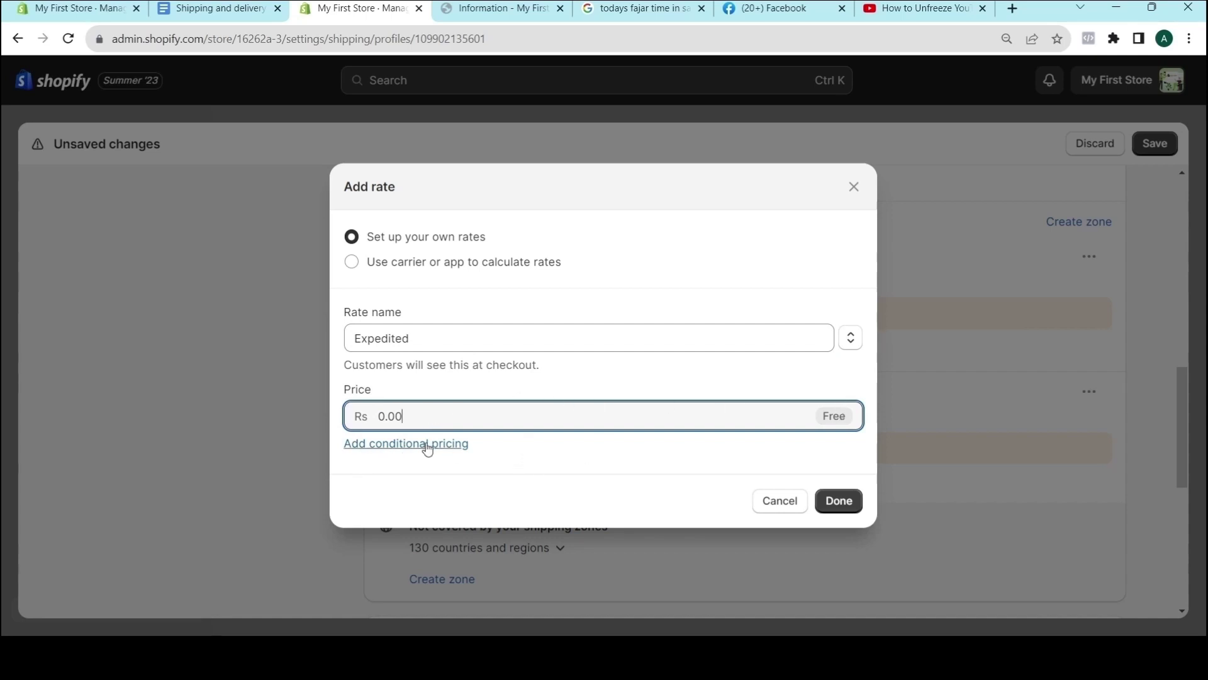
Step: Add conditional pricing to the Expedited rate, try the order price condition, and settle on Based on item weight
left_click(388, 447)
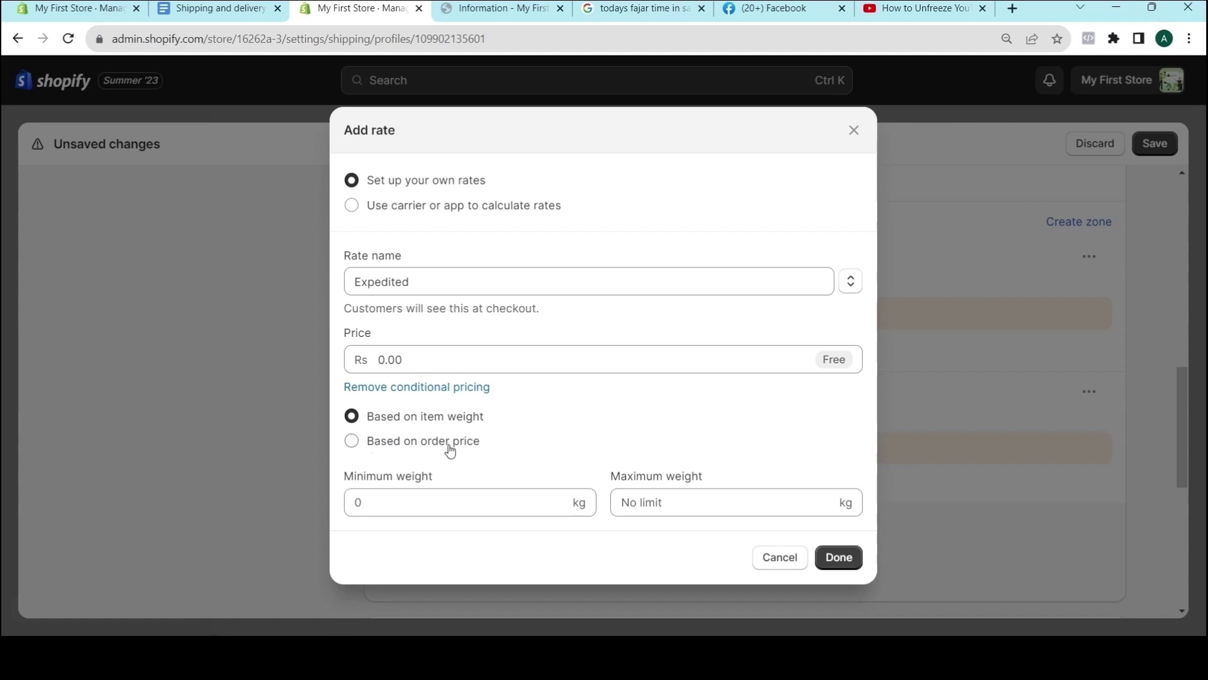
left_click(351, 437)
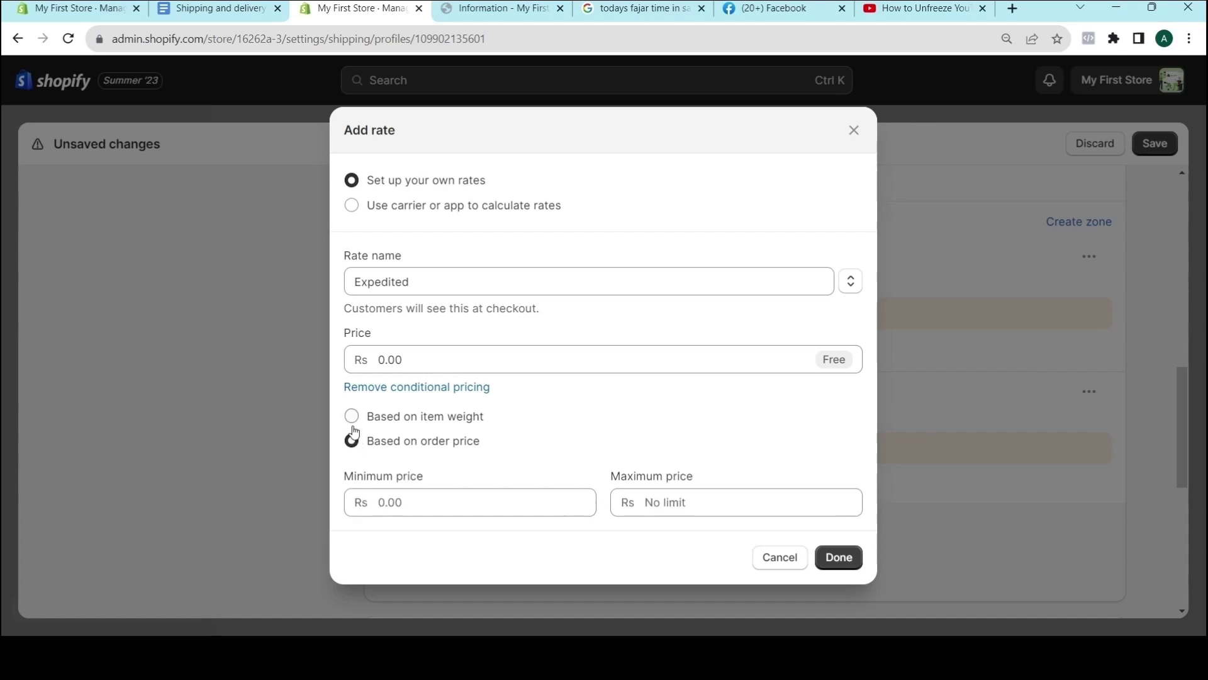
left_click(354, 421)
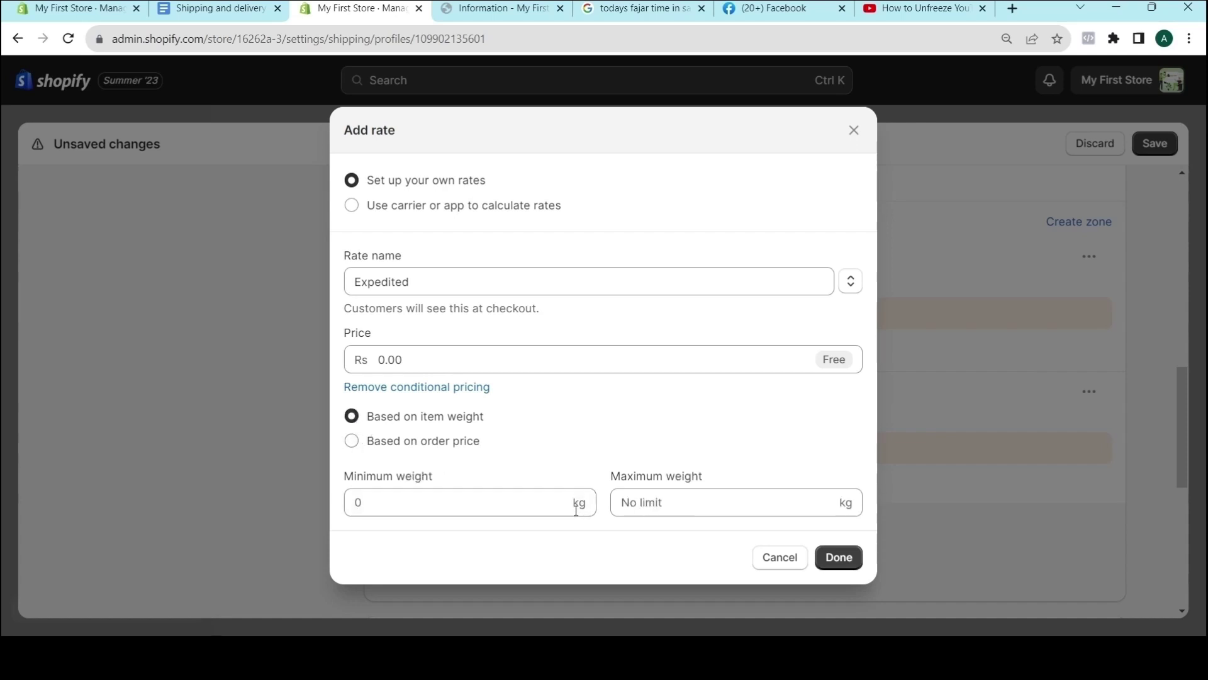
left_click(352, 440)
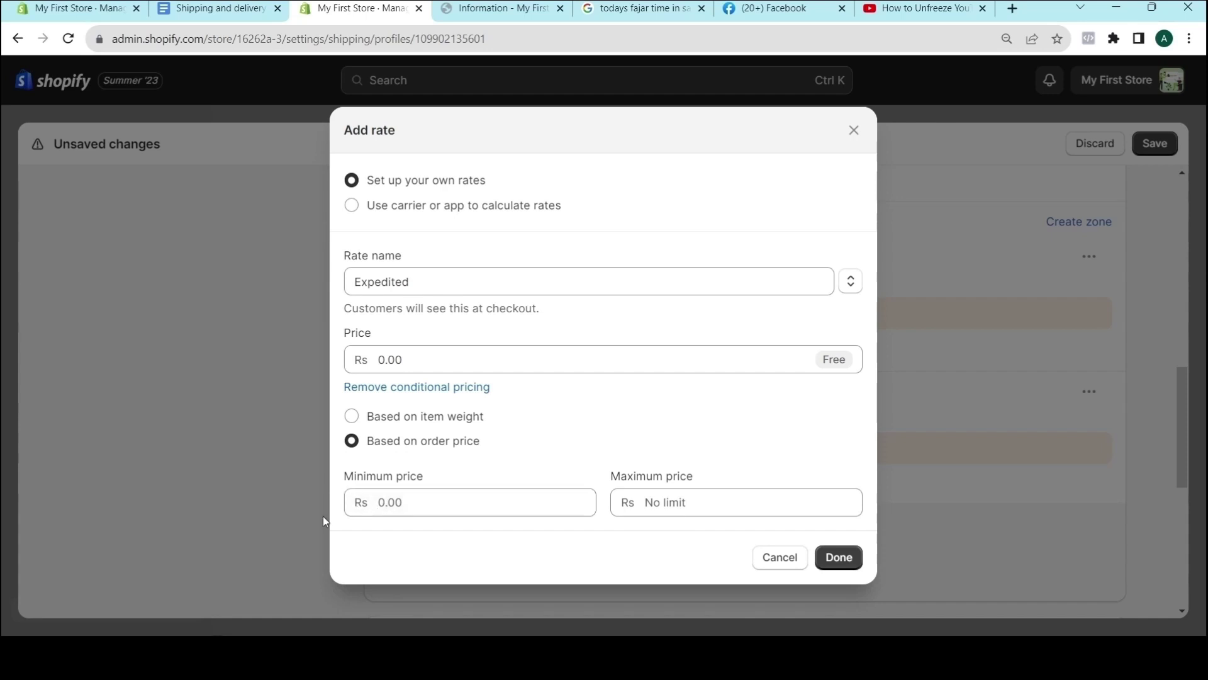
left_click(351, 416)
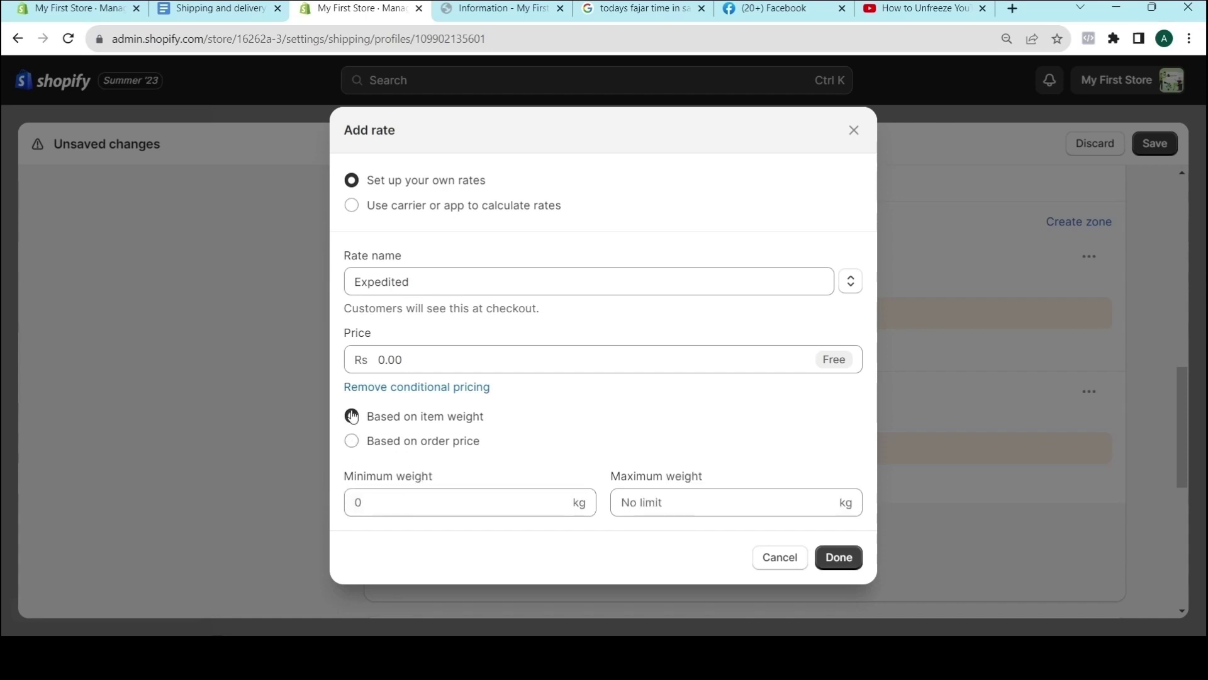
Step: Set the Expedited rate's weight range to 0.5–5 kg and its price to Rs 1,500, and add it to the Pakistan zone
left_click(395, 502)
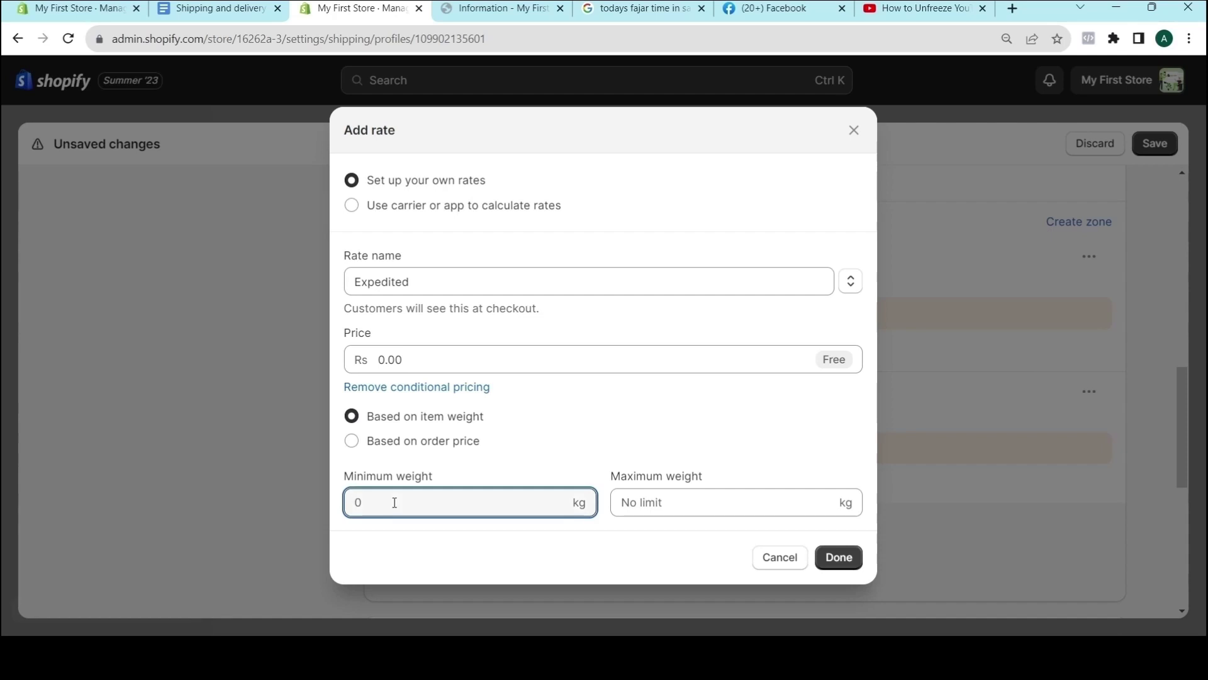
key("Tab")
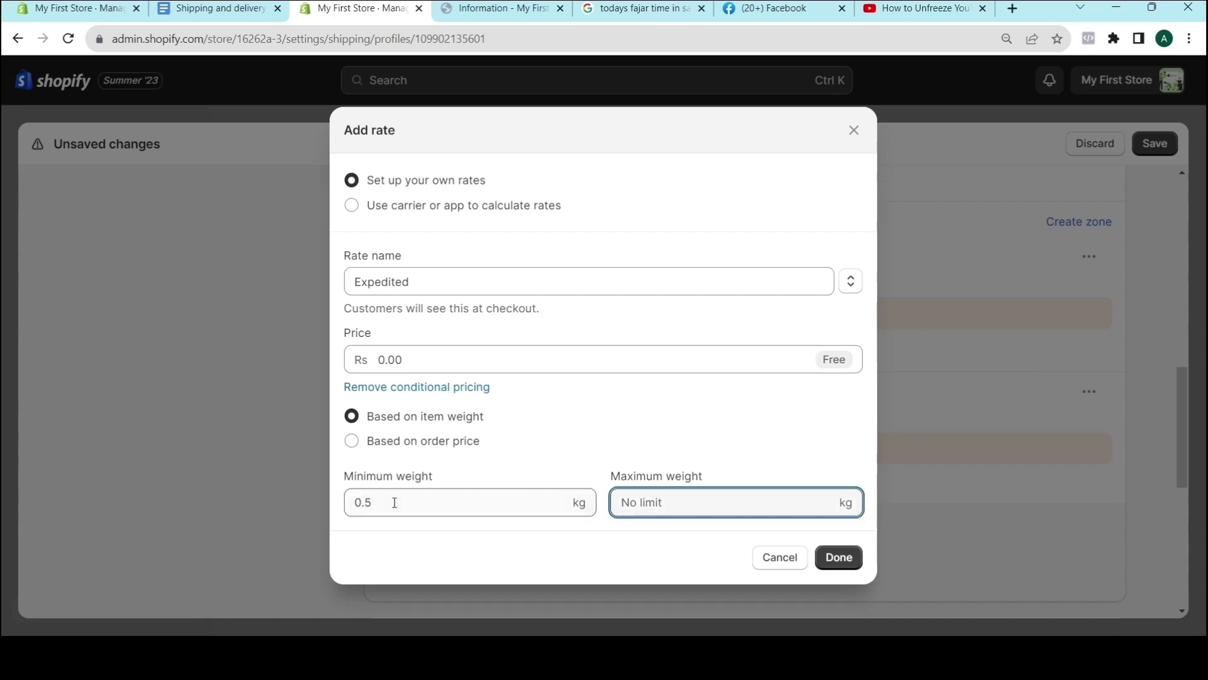
type("5")
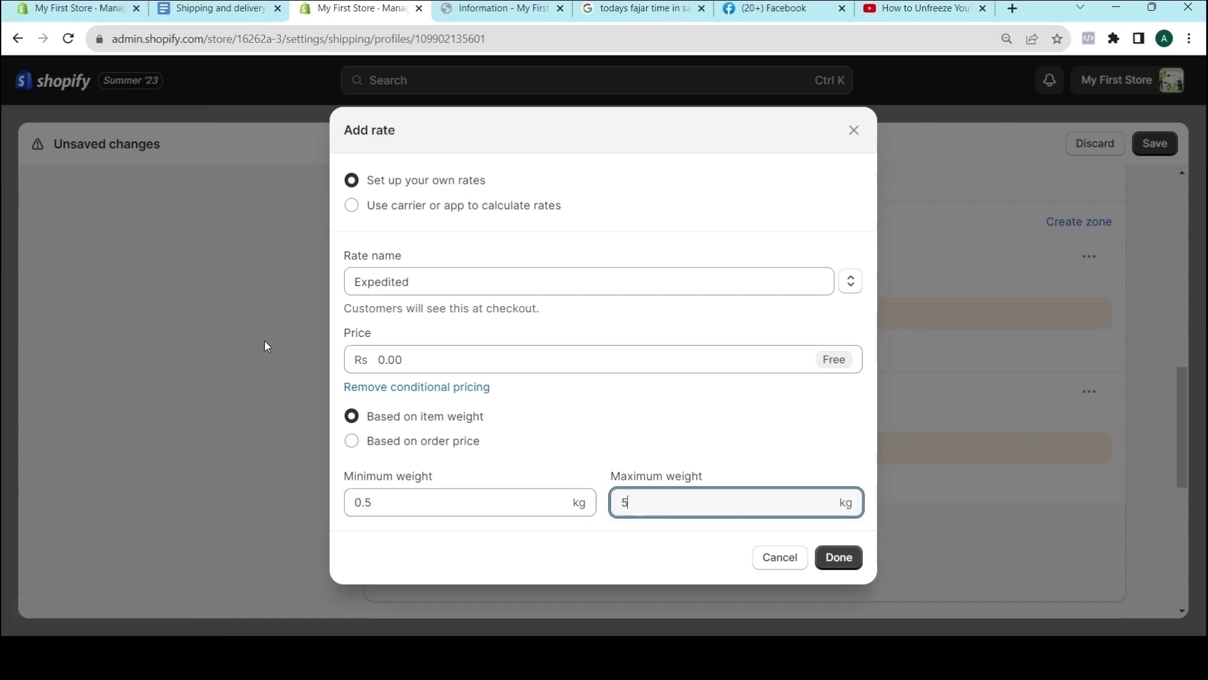
left_click(428, 356)
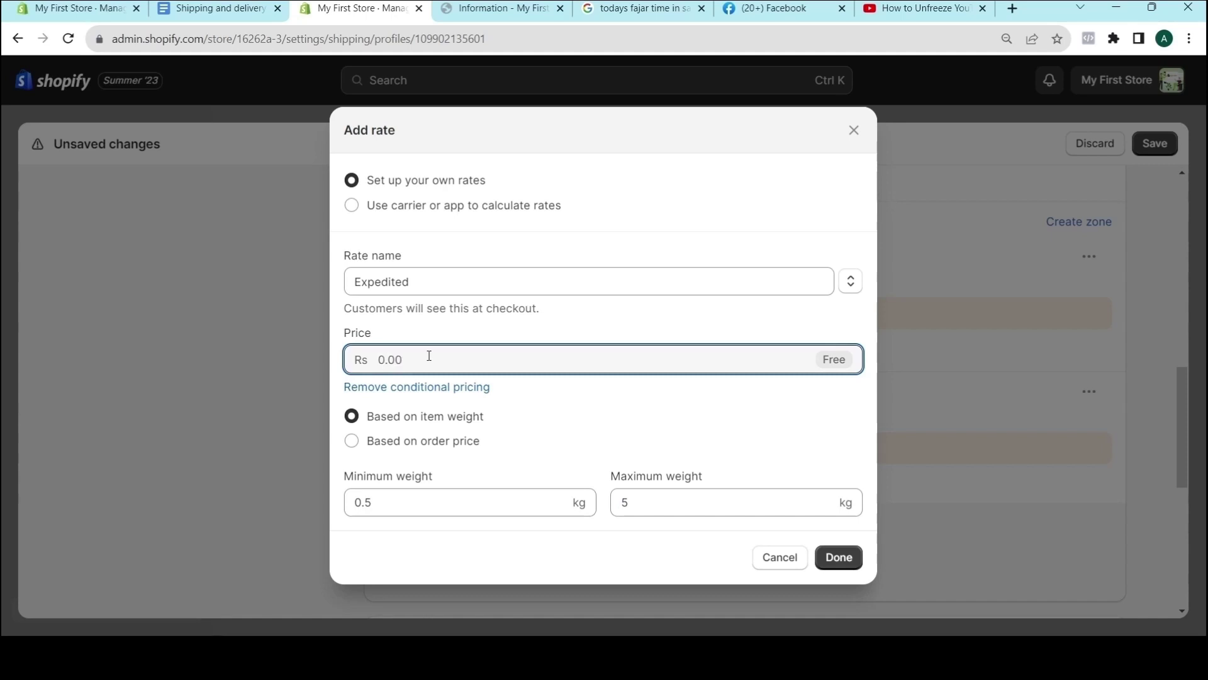
type("1500")
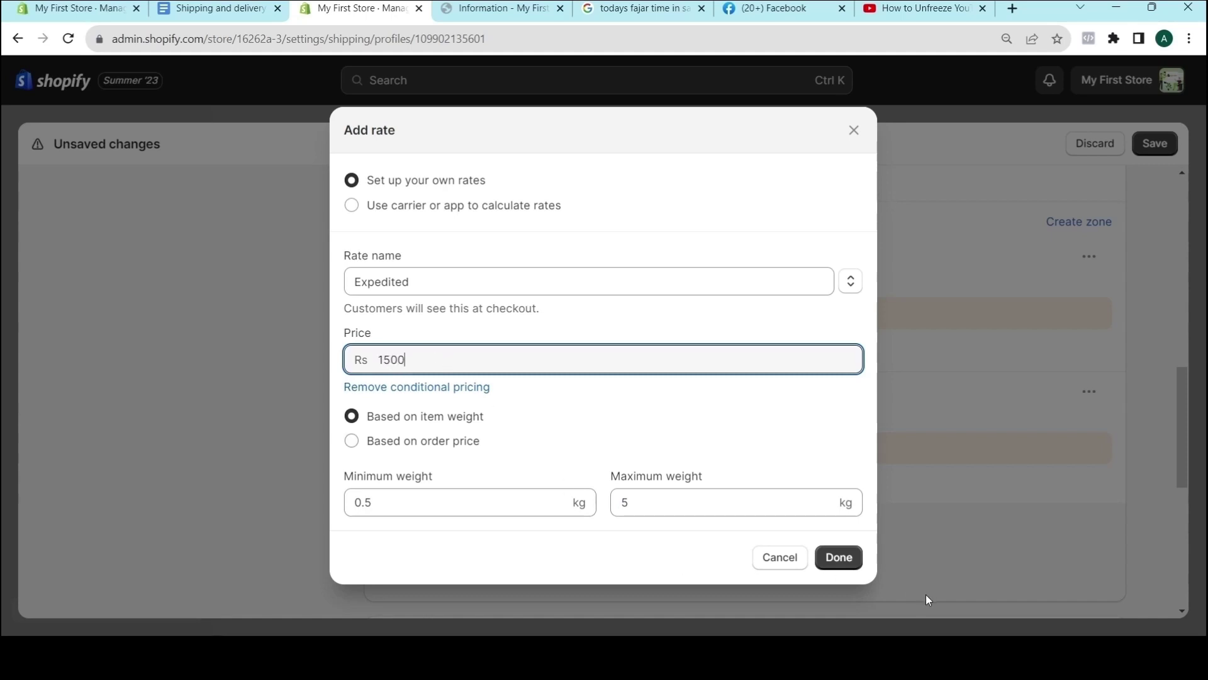
left_click(842, 558)
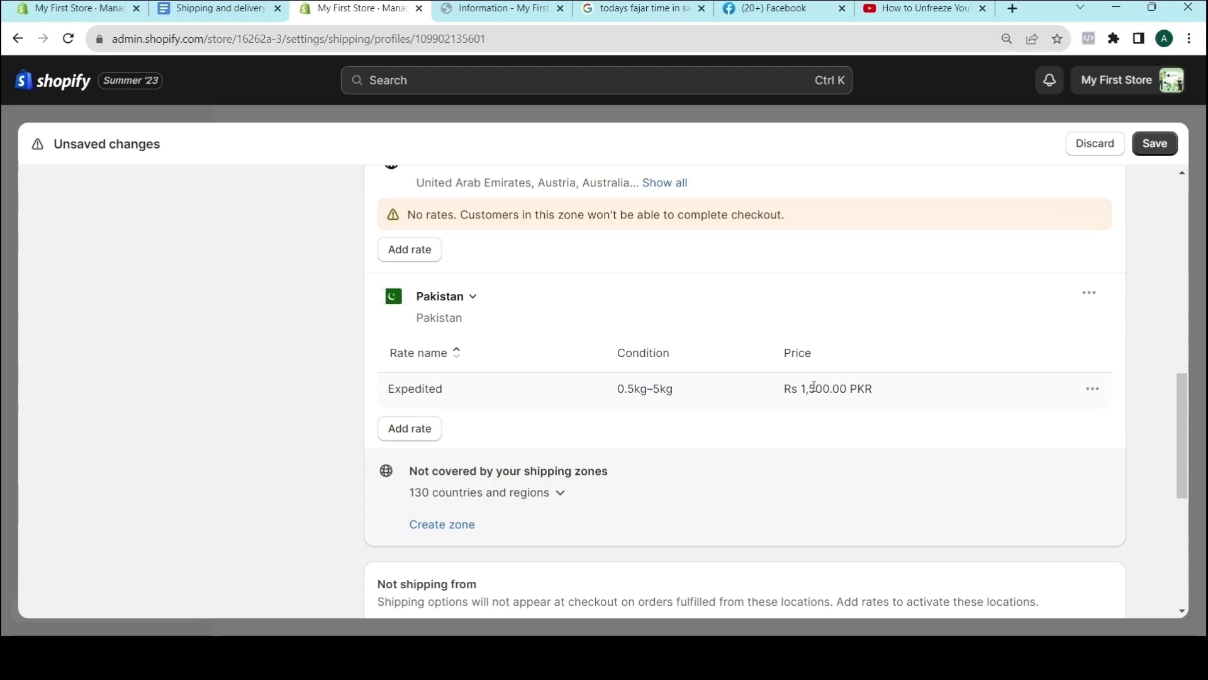
Step: Start a second Expedited rate for the Pakistan zone, conditioned on an item weight from 5 to 10 kg
left_click(410, 428)
left_click(396, 341)
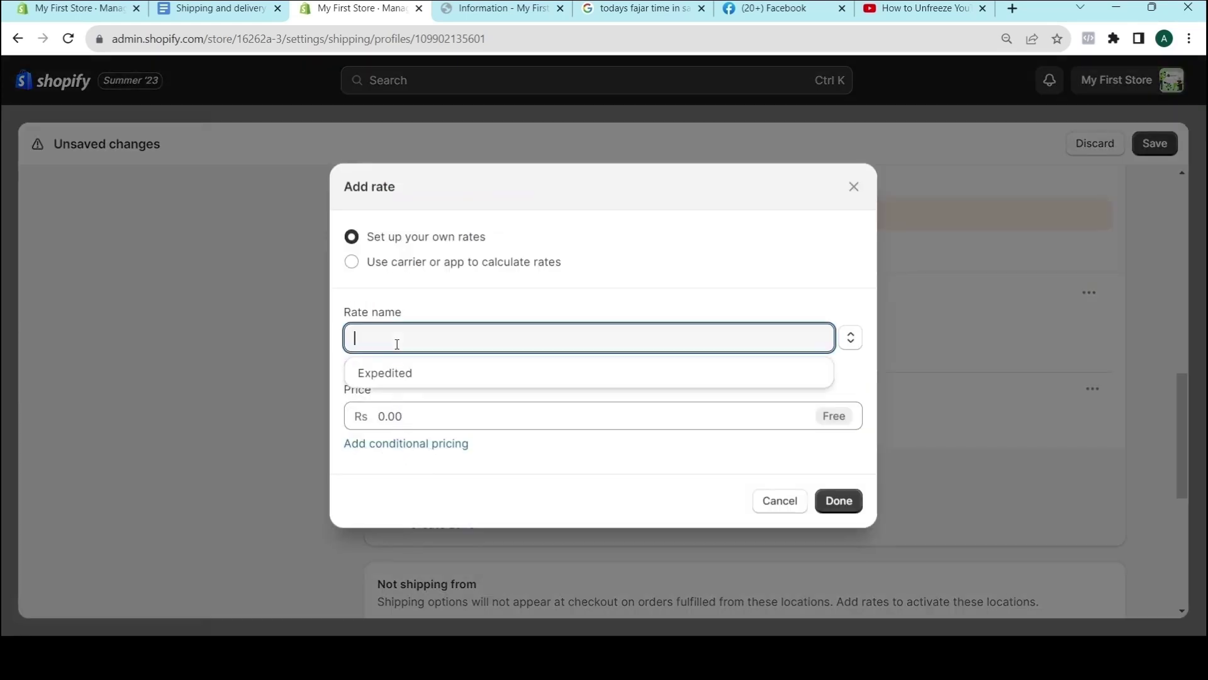
left_click(383, 374)
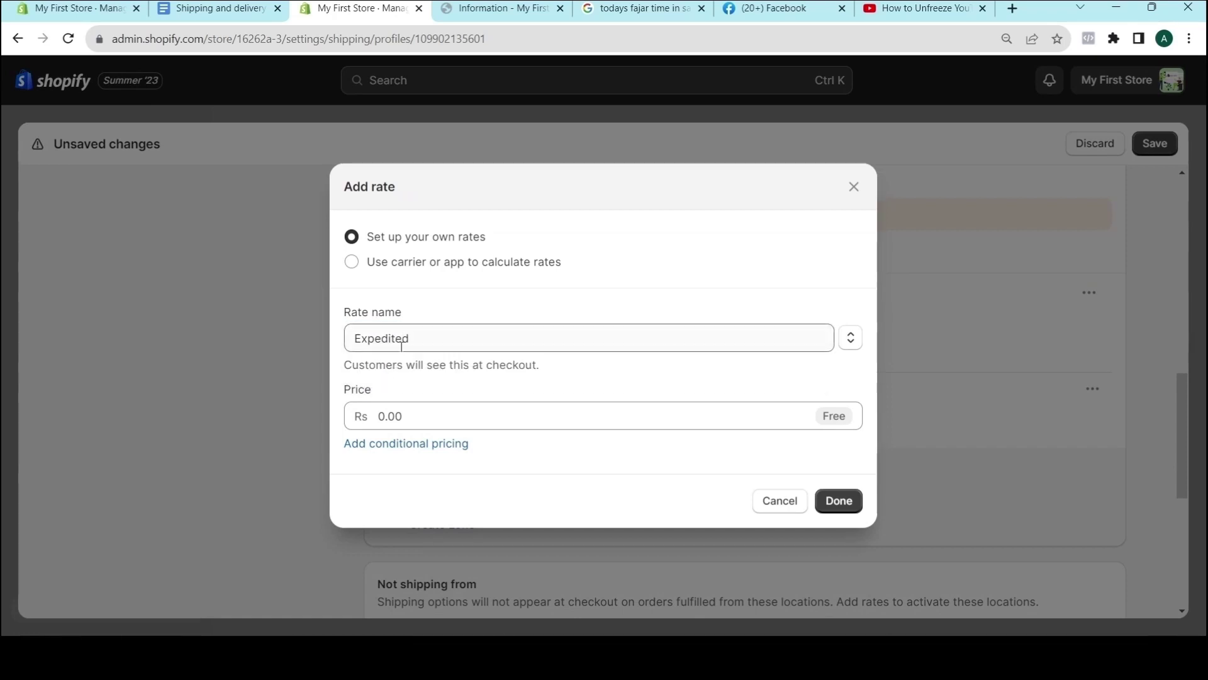
left_click(402, 448)
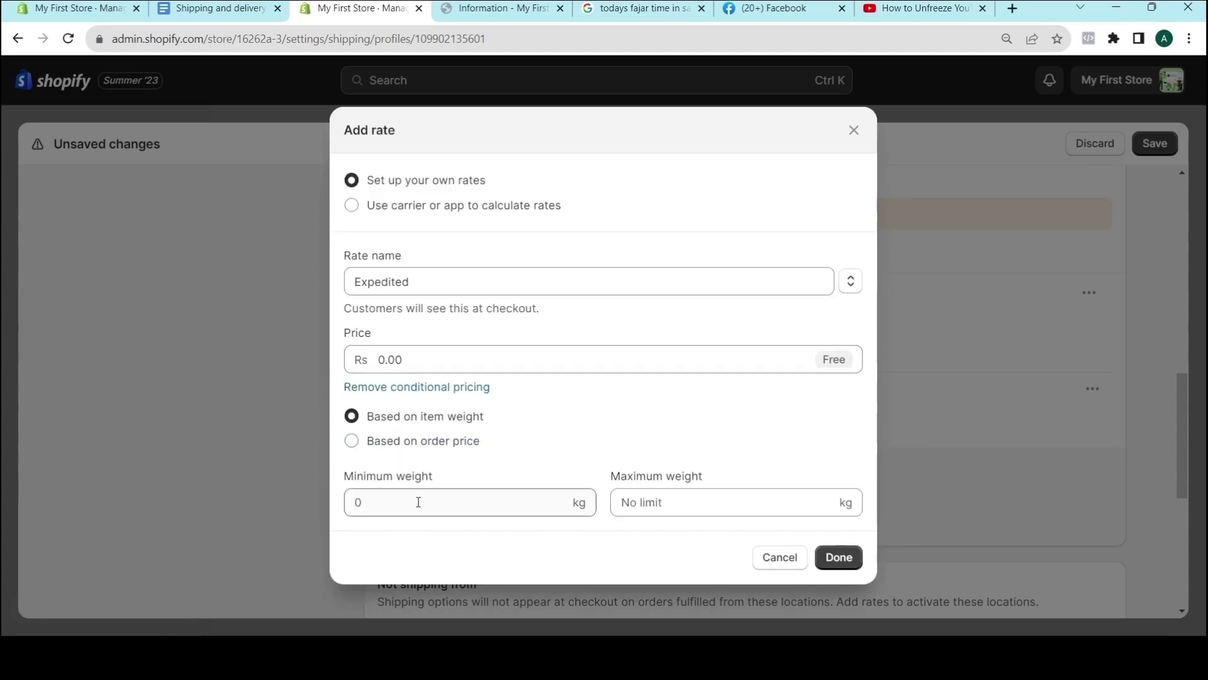
left_click(390, 504)
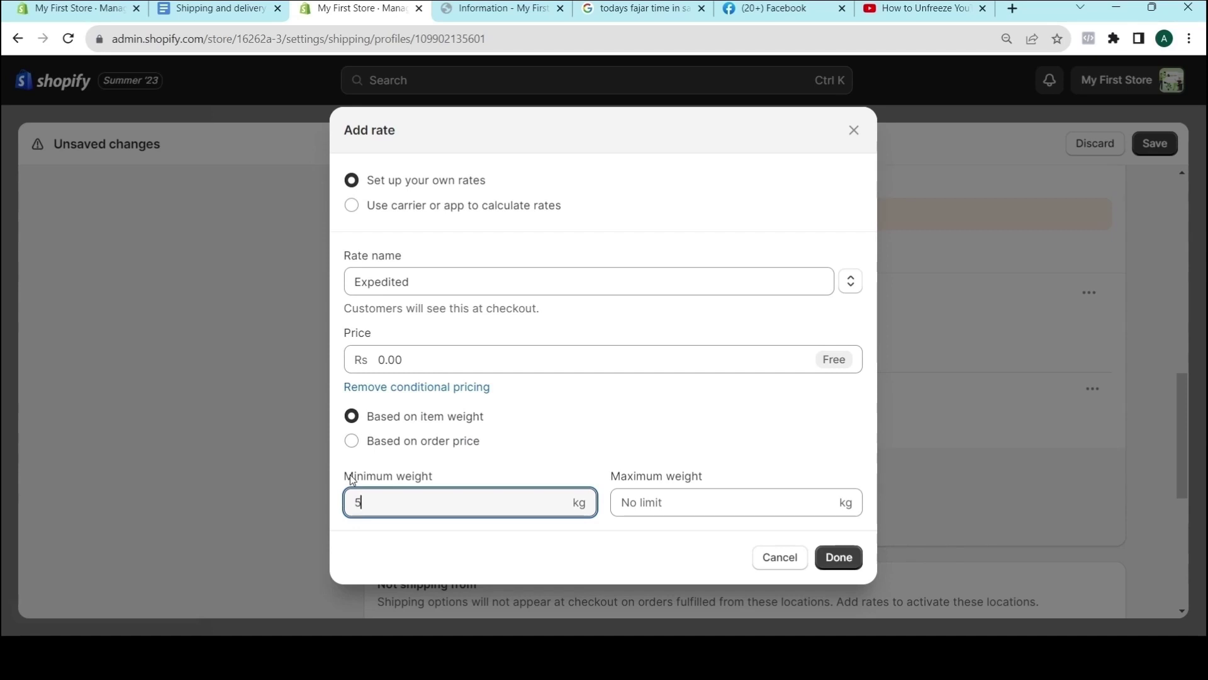
key("Tab")
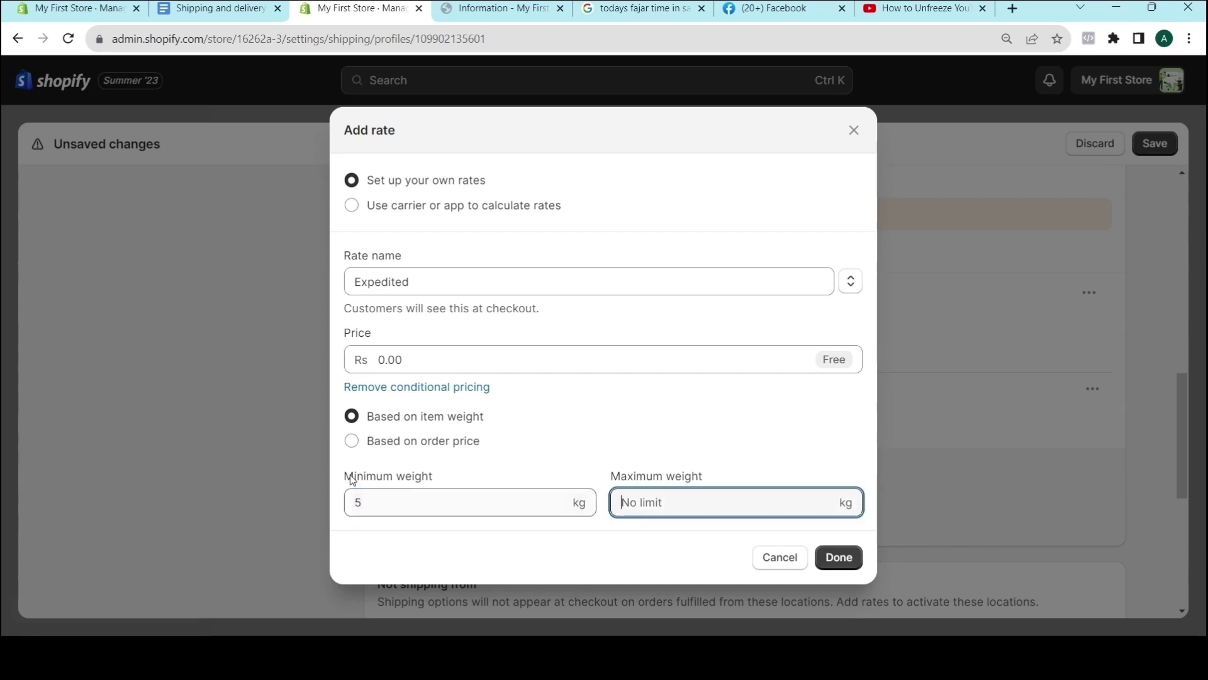
type("10")
Step: Set the price of the 5–10 kg rate to Rs 1,800 and add it to the Pakistan zone
left_click(414, 351)
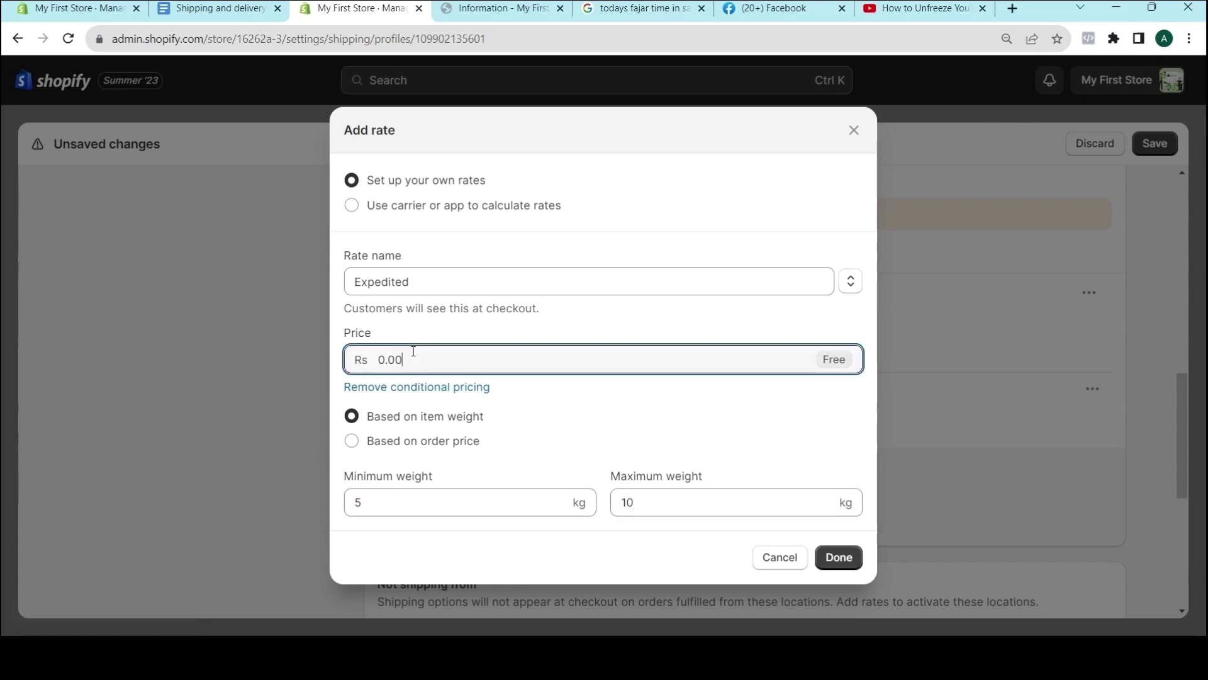
key("BackSpace")
key("BackSpace")
key("BackSpace")
type("1800")
left_click(843, 559)
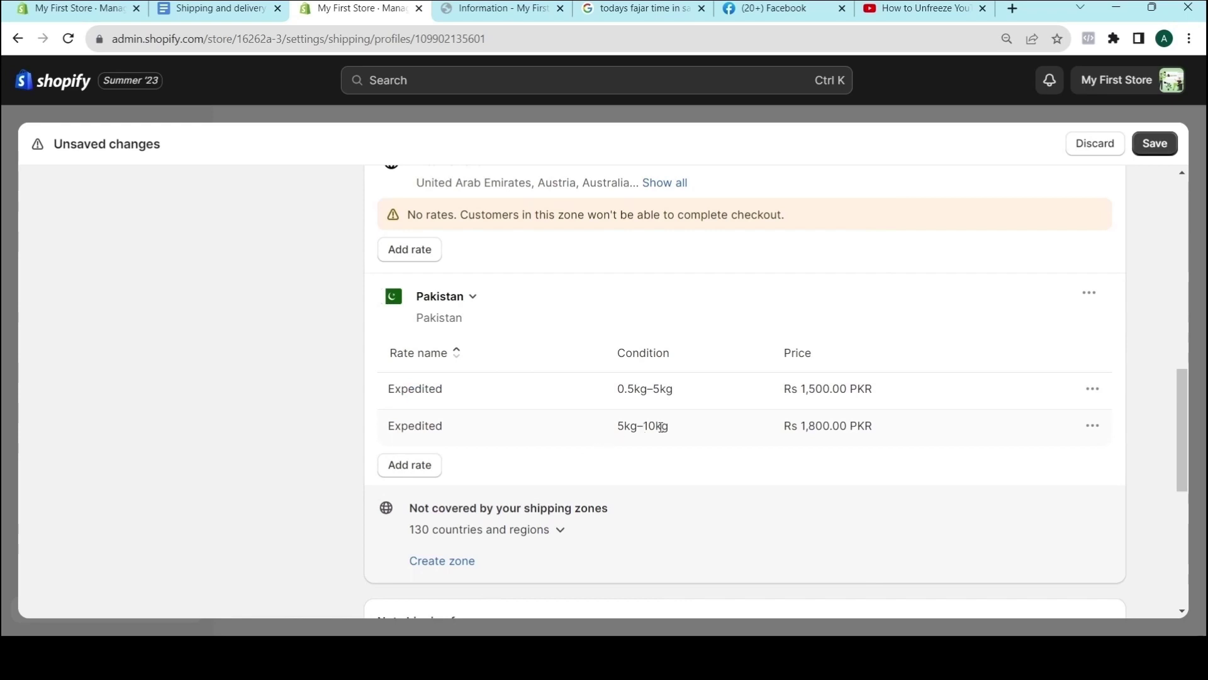
Step: Start another rate for the Pakistan zone, conditioned on an order price from Rs 1,000 to Rs 5,000
left_click(406, 464)
left_click(379, 444)
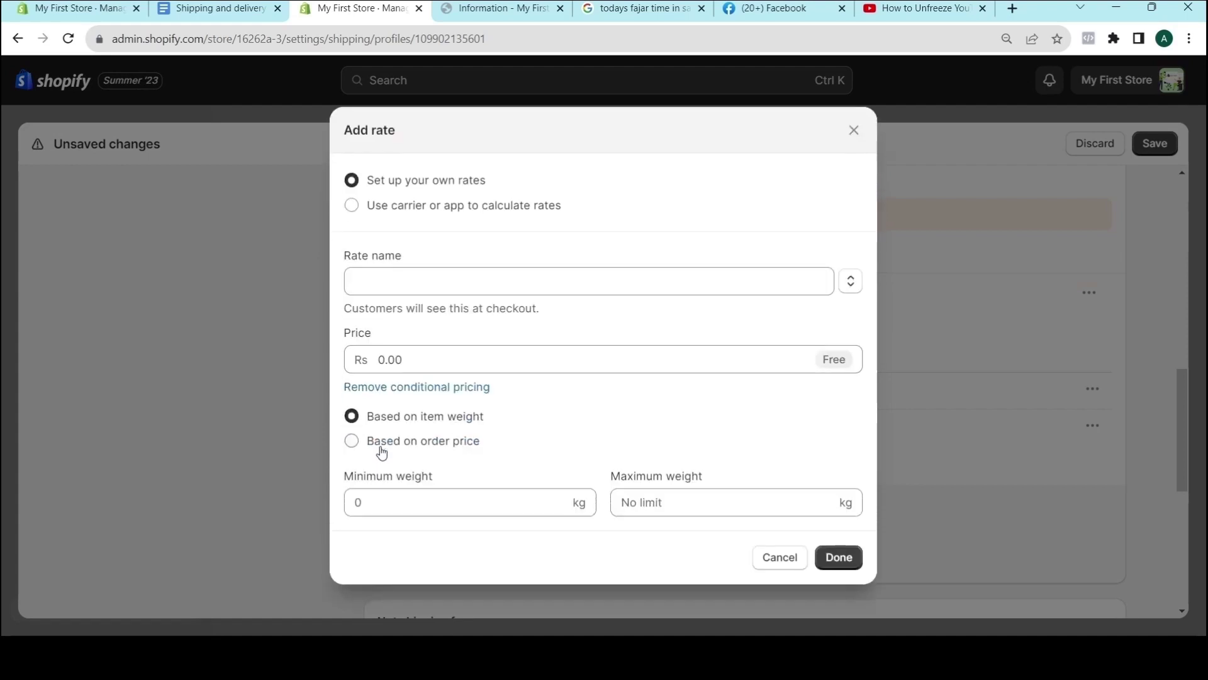
left_click(379, 446)
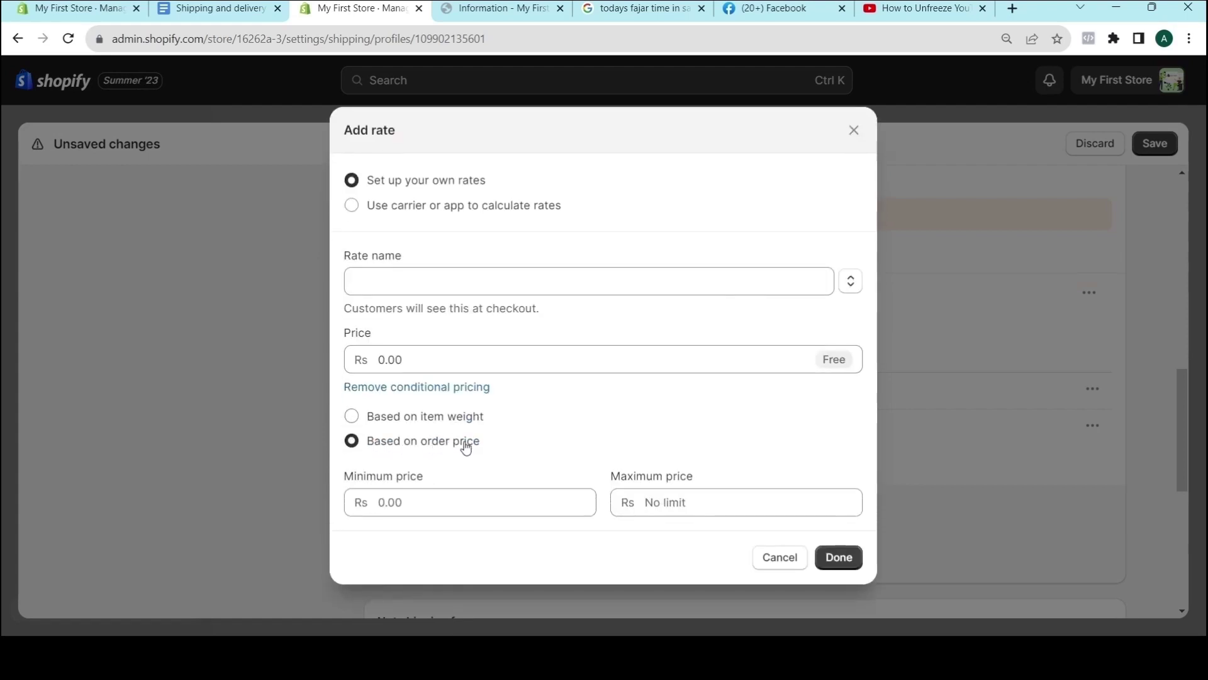
left_click(374, 496)
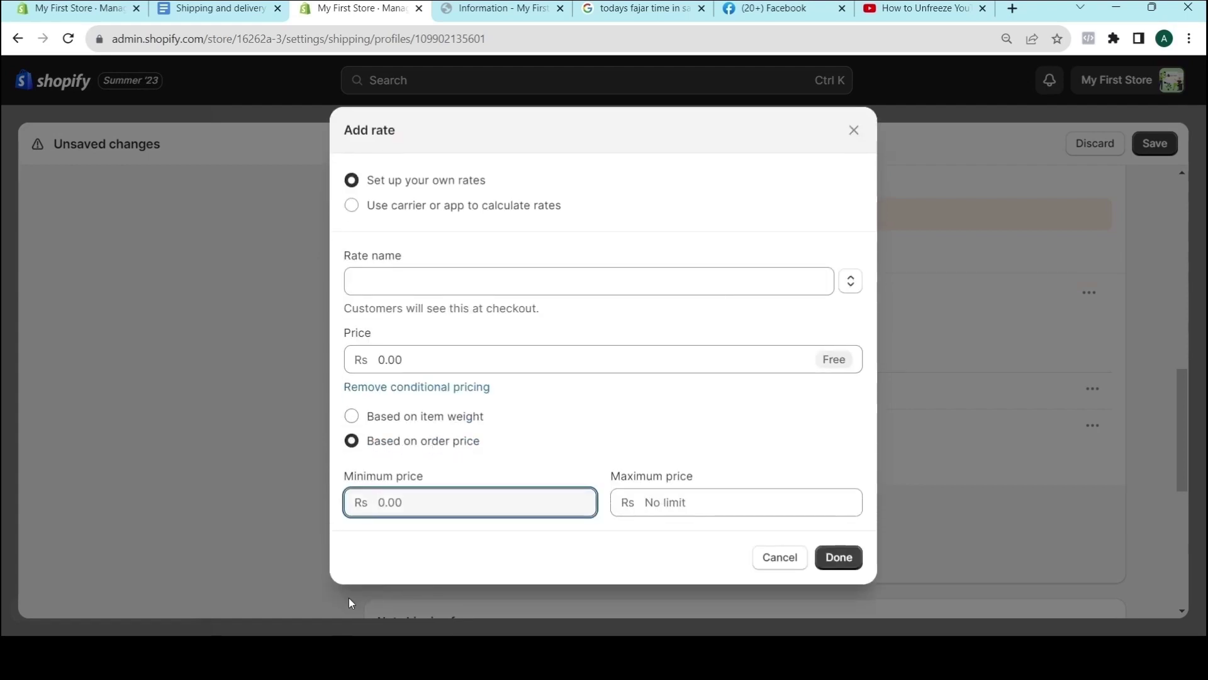
type("1000")
key("Tab")
type("5,0")
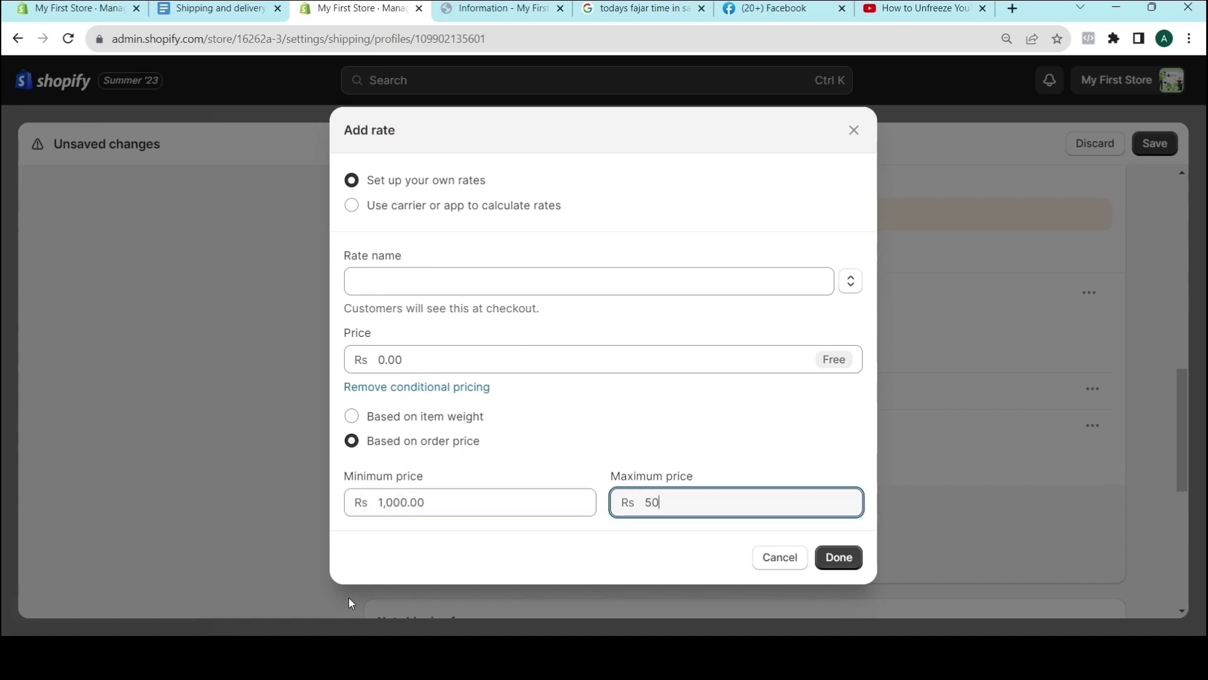
type("00")
Step: Set the order-price rate to Rs 1,500, name it Expedited, and add it to the Pakistan zone
left_click(420, 350)
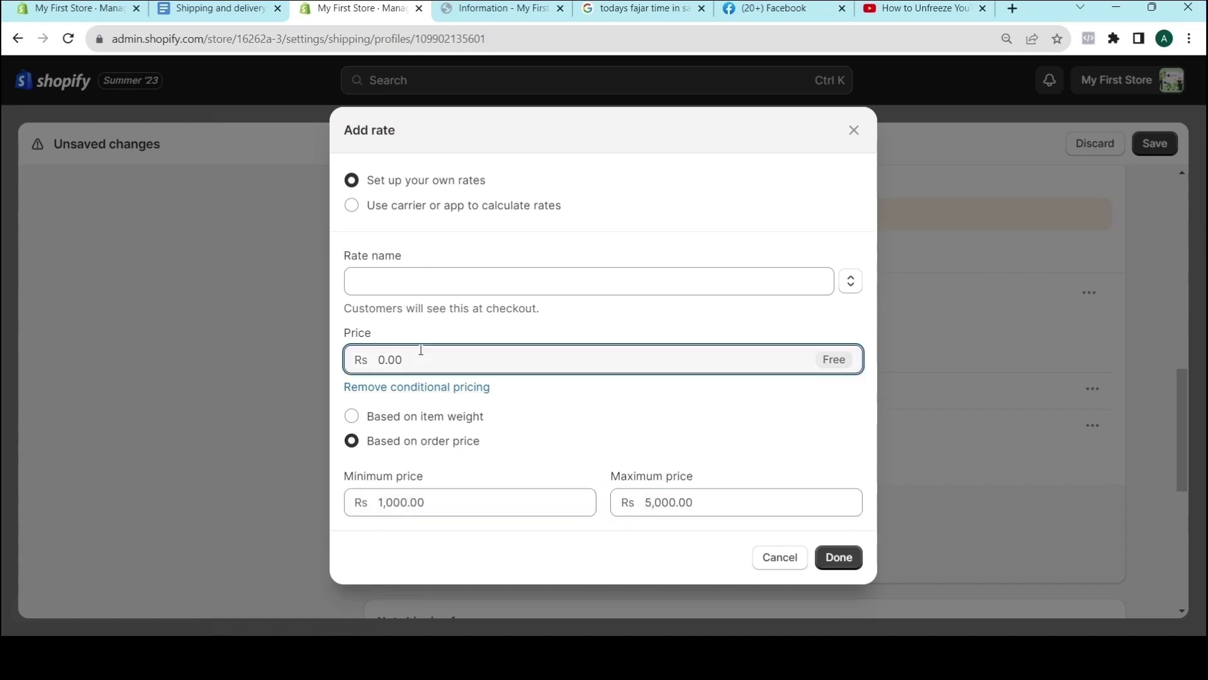
key("BackSpace")
key("BackSpace")
type("1,500")
key("Tab")
left_click(412, 281)
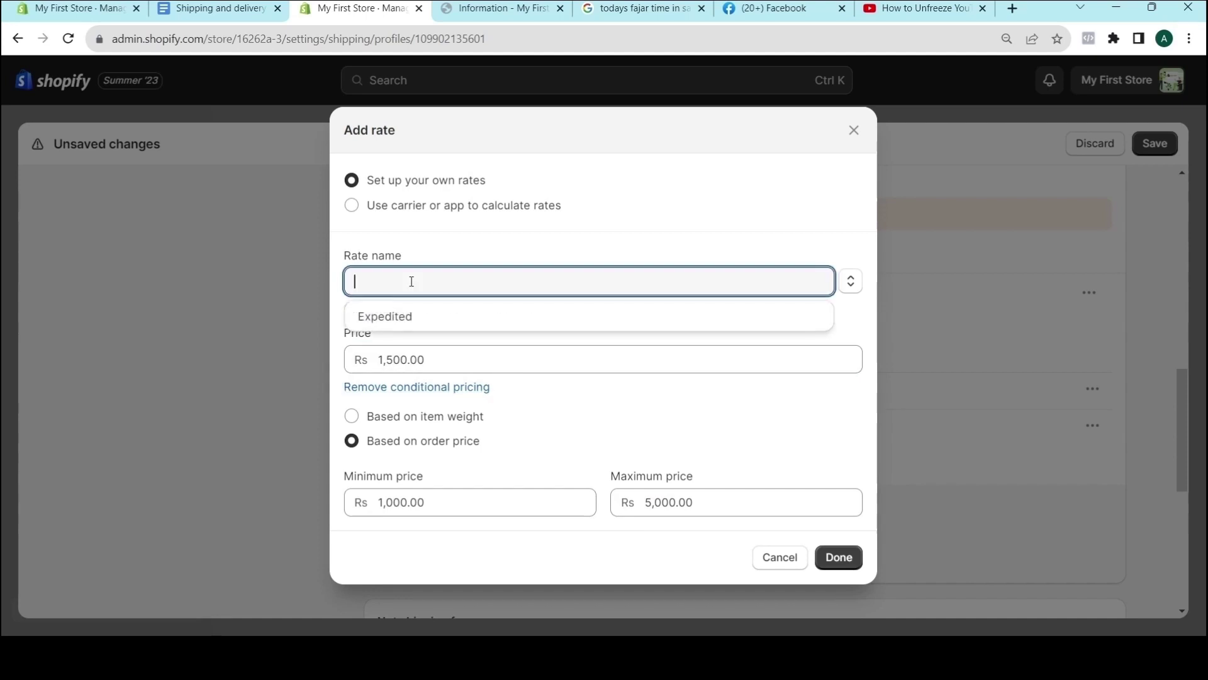
left_click(388, 318)
left_click(847, 559)
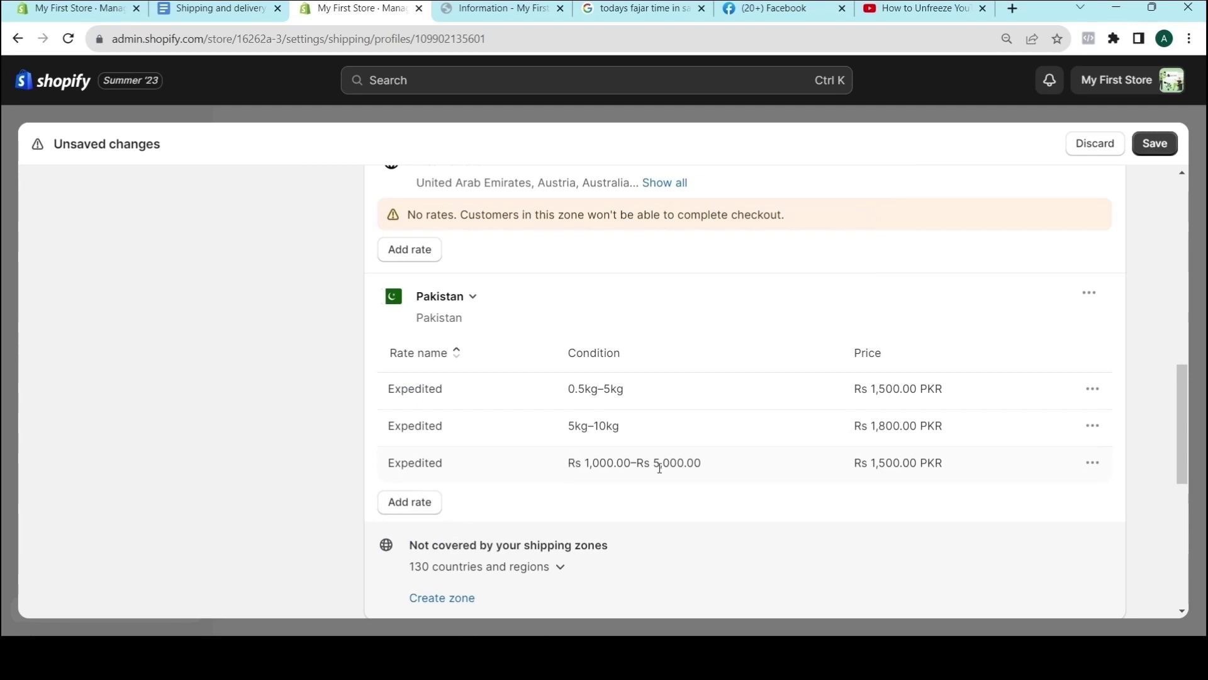
Step: Start a further Expedited rate for the Pakistan zone, conditioned on an order price from Rs 5,001 to Rs 10,000
left_click(409, 501)
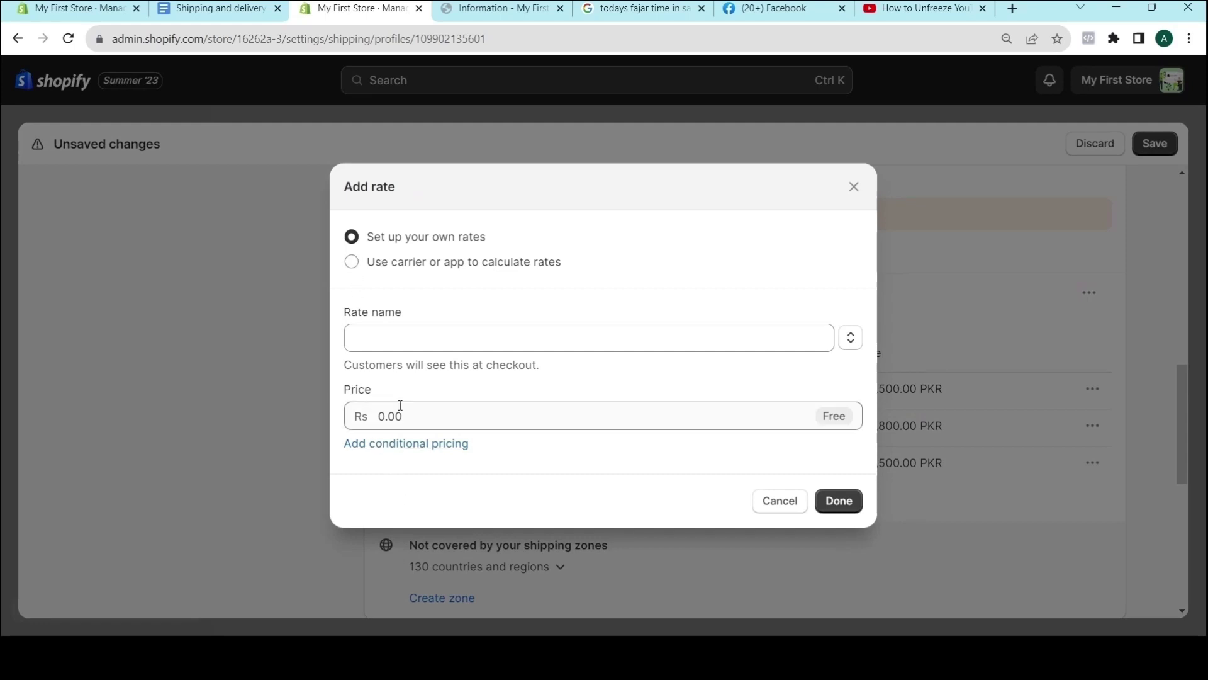
left_click(409, 330)
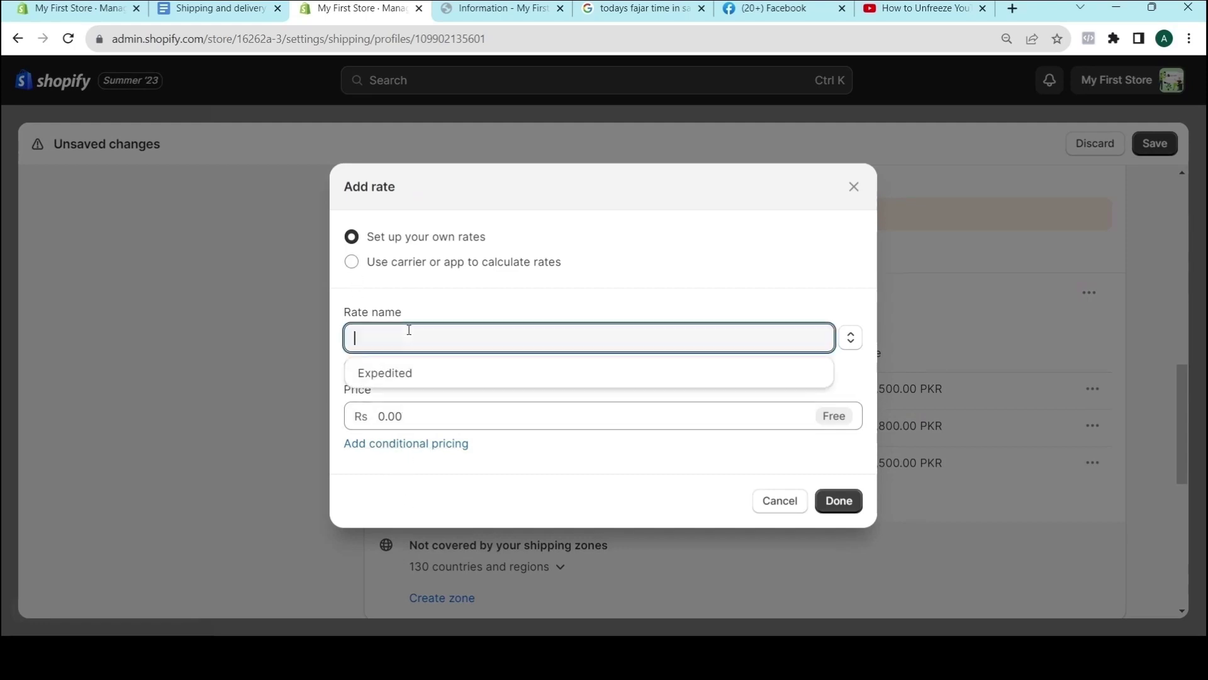
left_click(385, 374)
left_click(394, 445)
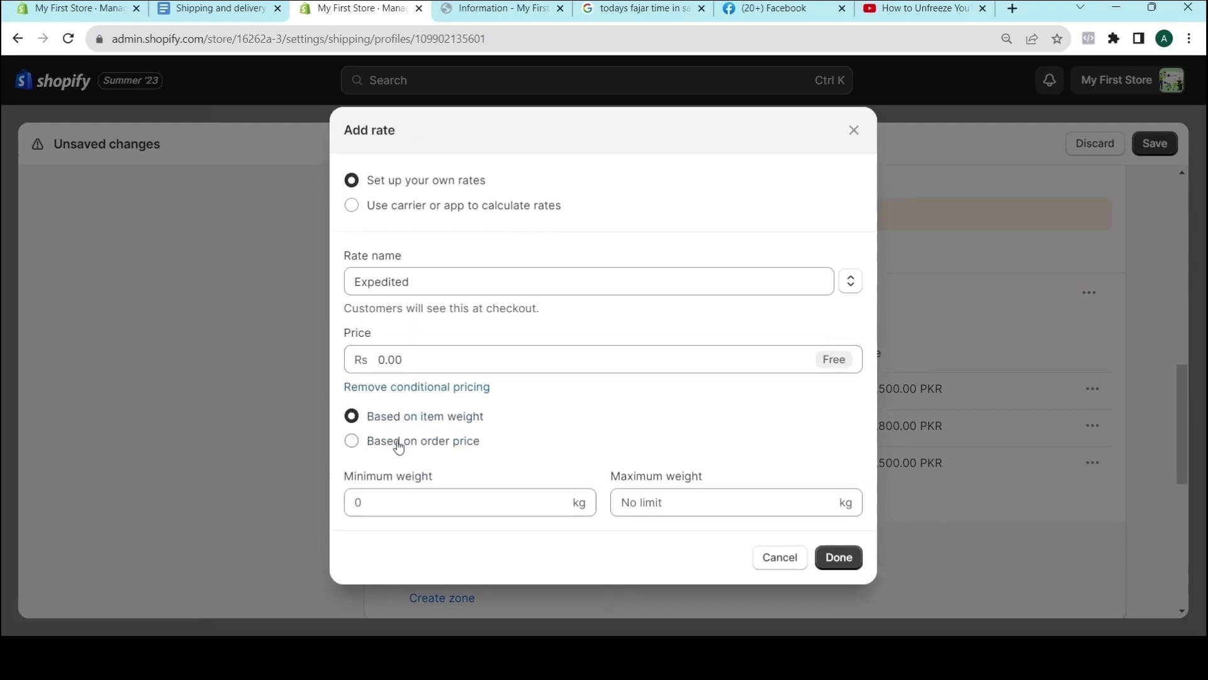
left_click(375, 443)
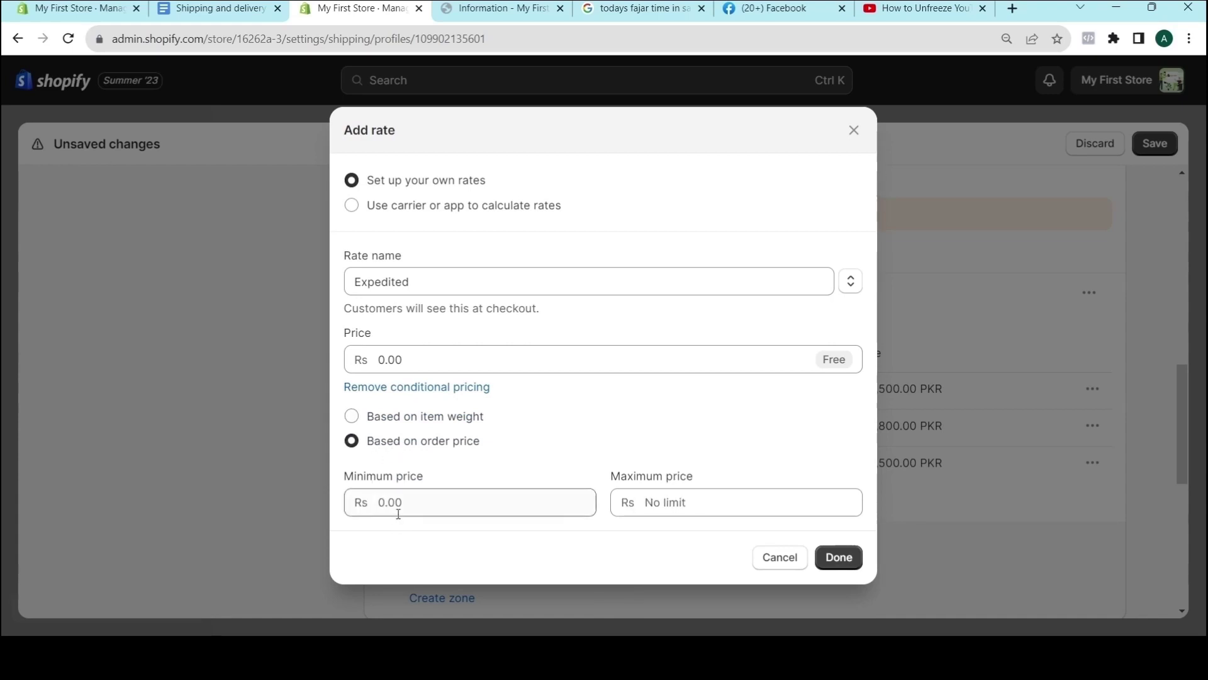
left_click(385, 498)
type("5001")
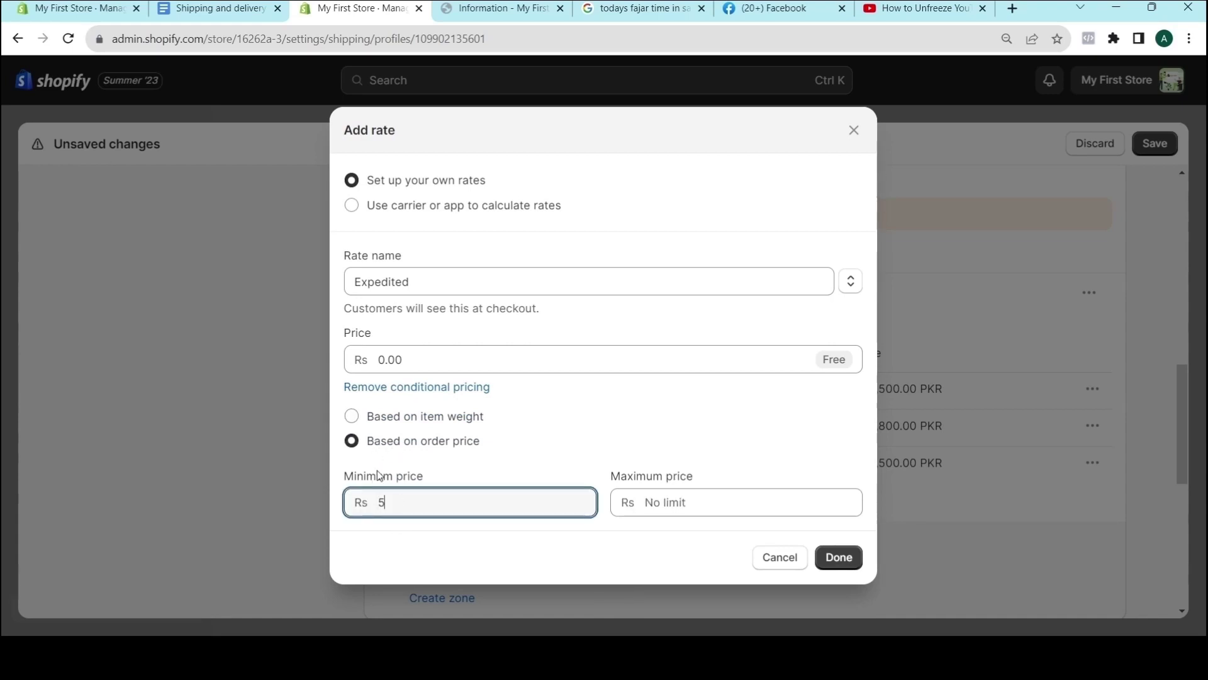
key("Tab")
type("10,000")
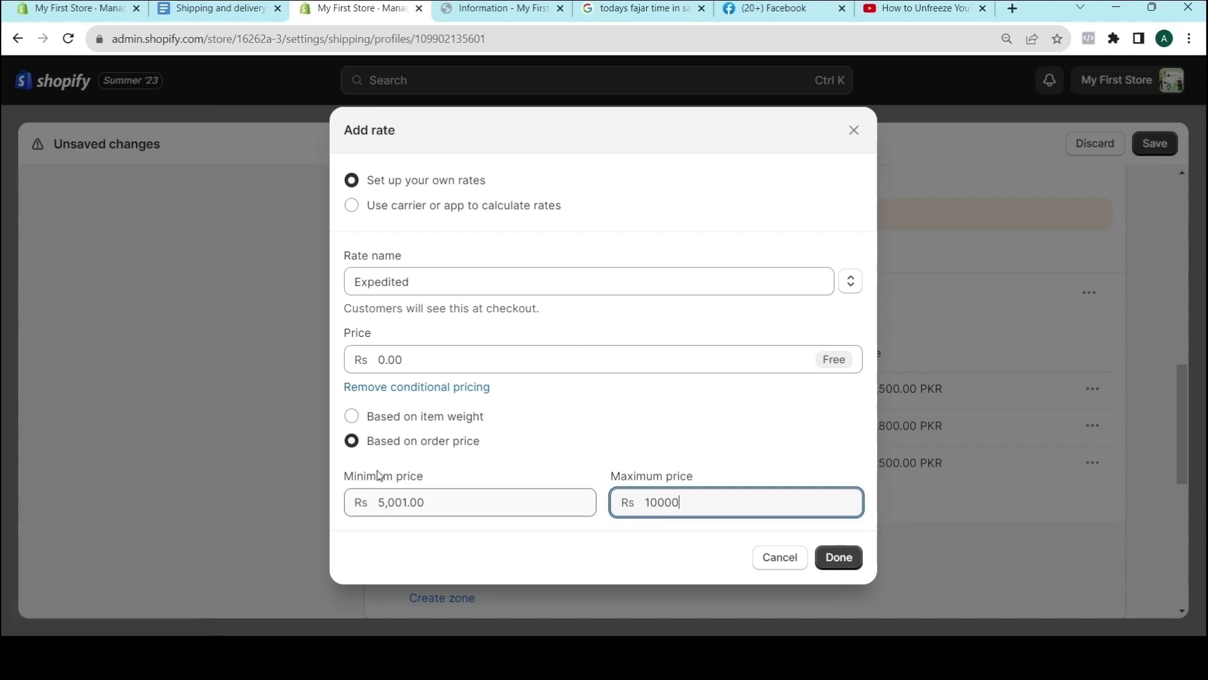
Step: Set the price of the Rs 5,001–10,000 order rate to Rs 1,800 and add it to the Pakistan zone
left_click(359, 361)
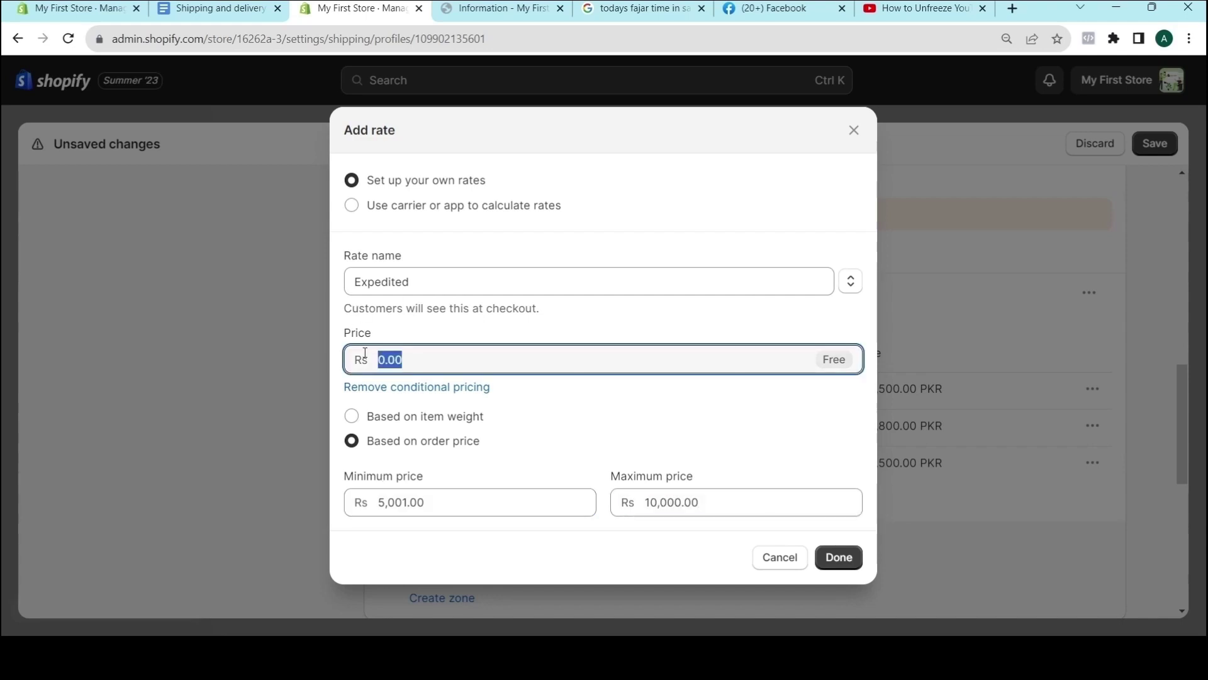
type("1800")
left_click(840, 557)
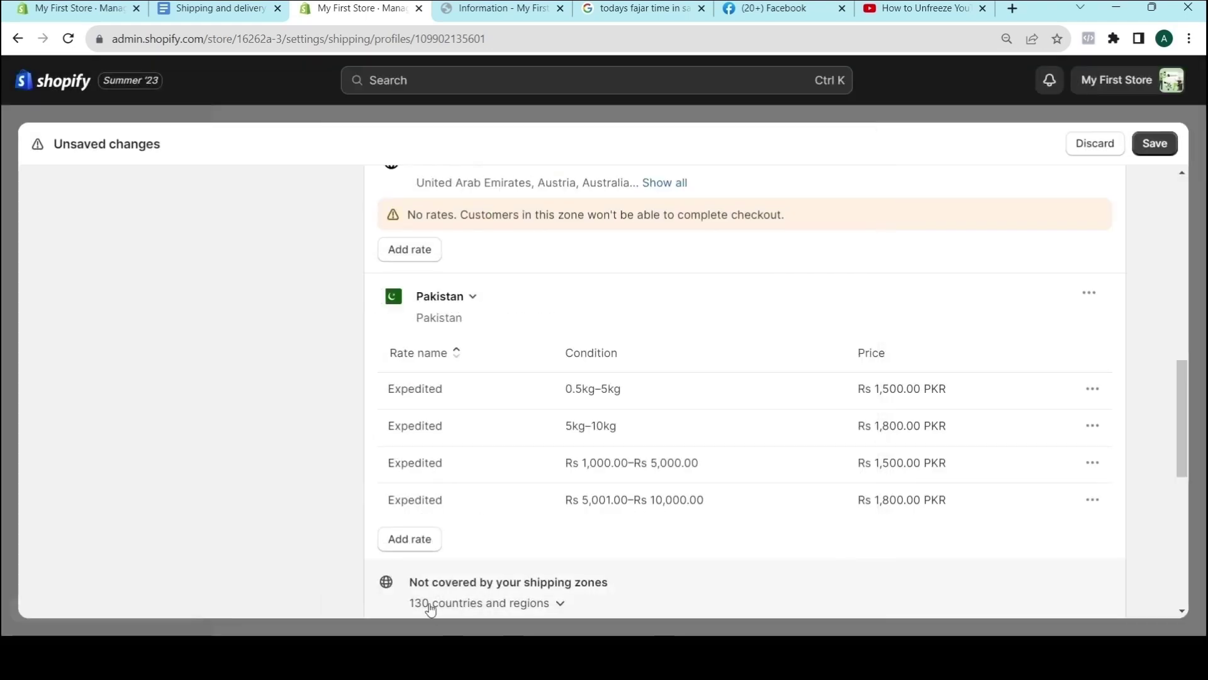
Step: Save the General shipping profile and return to the Shipping and delivery settings
left_click(1149, 144)
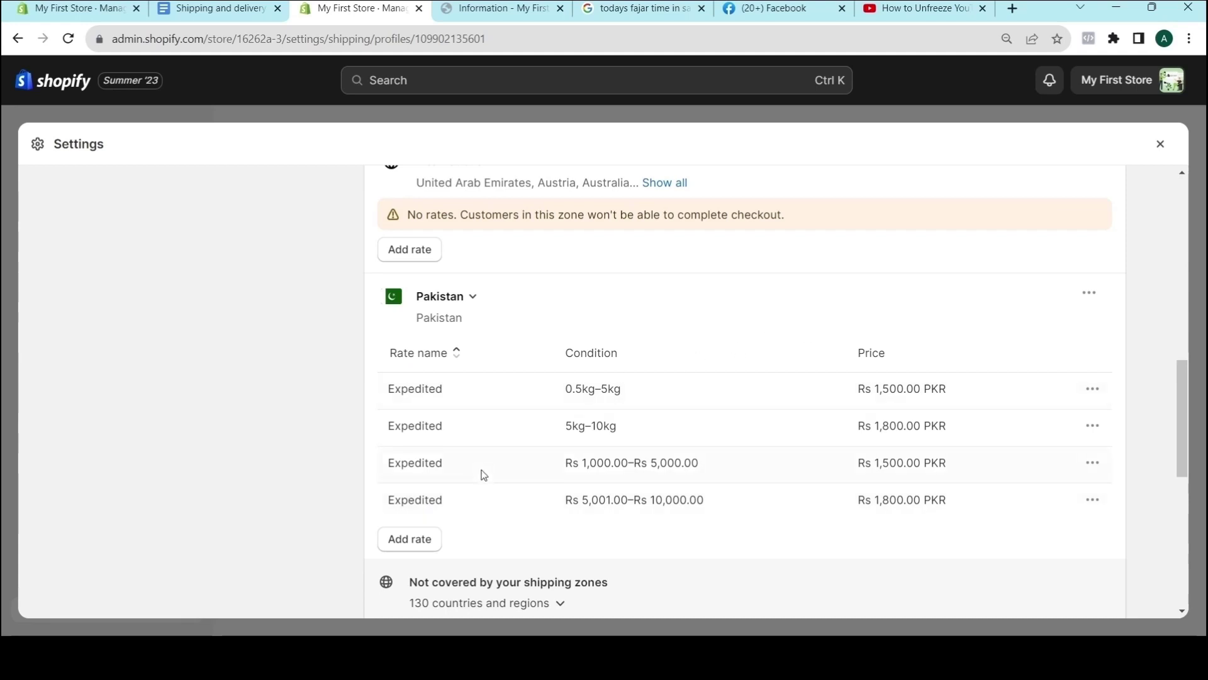
key("alt+Left")
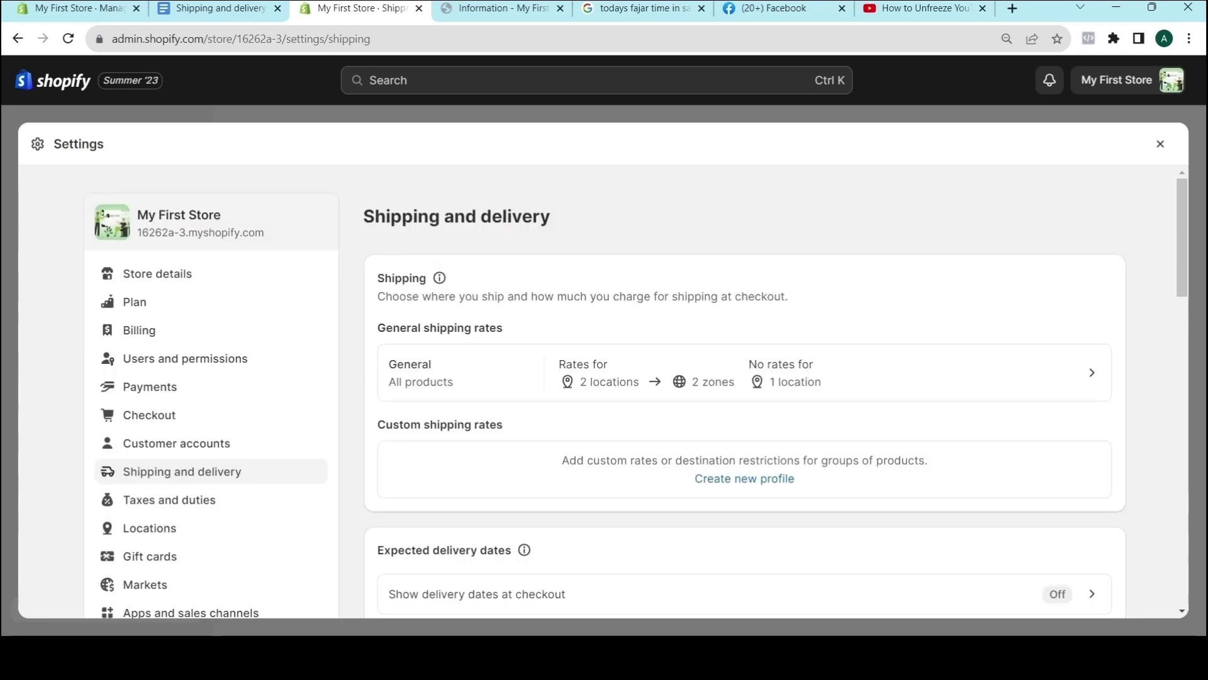
Step: Open the General shipping profile and check which market the International zone belongs to
left_click(409, 377)
scroll(469, 375, "down", 8)
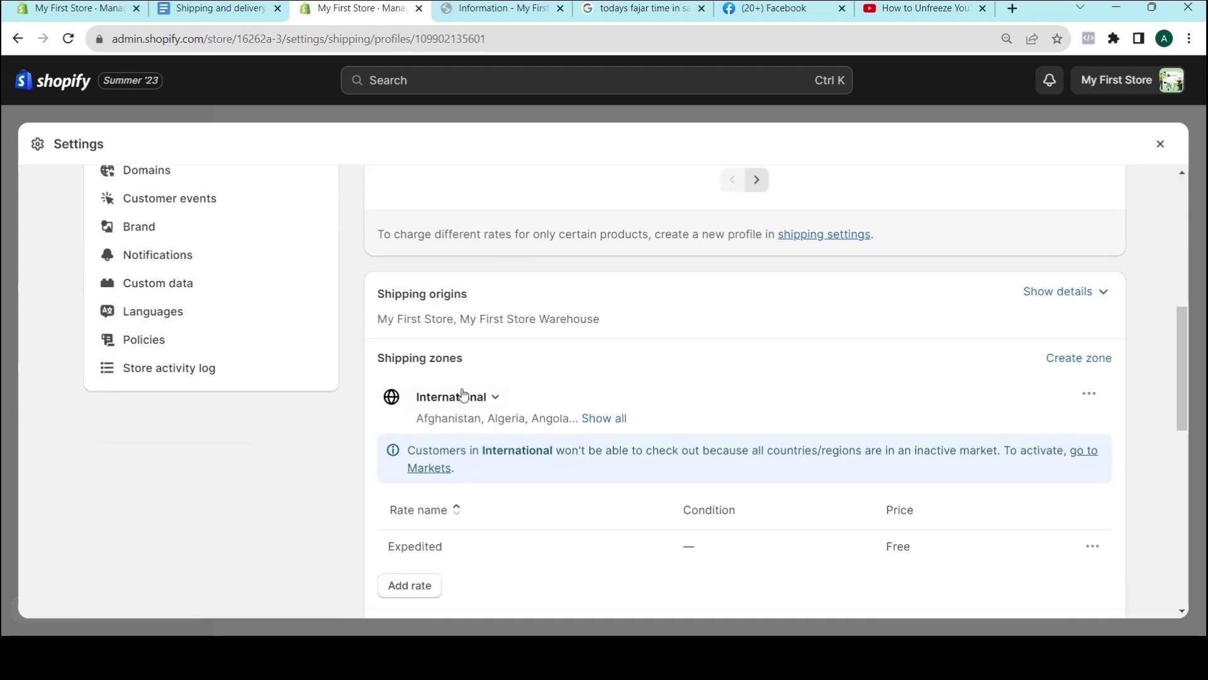
left_click(452, 396)
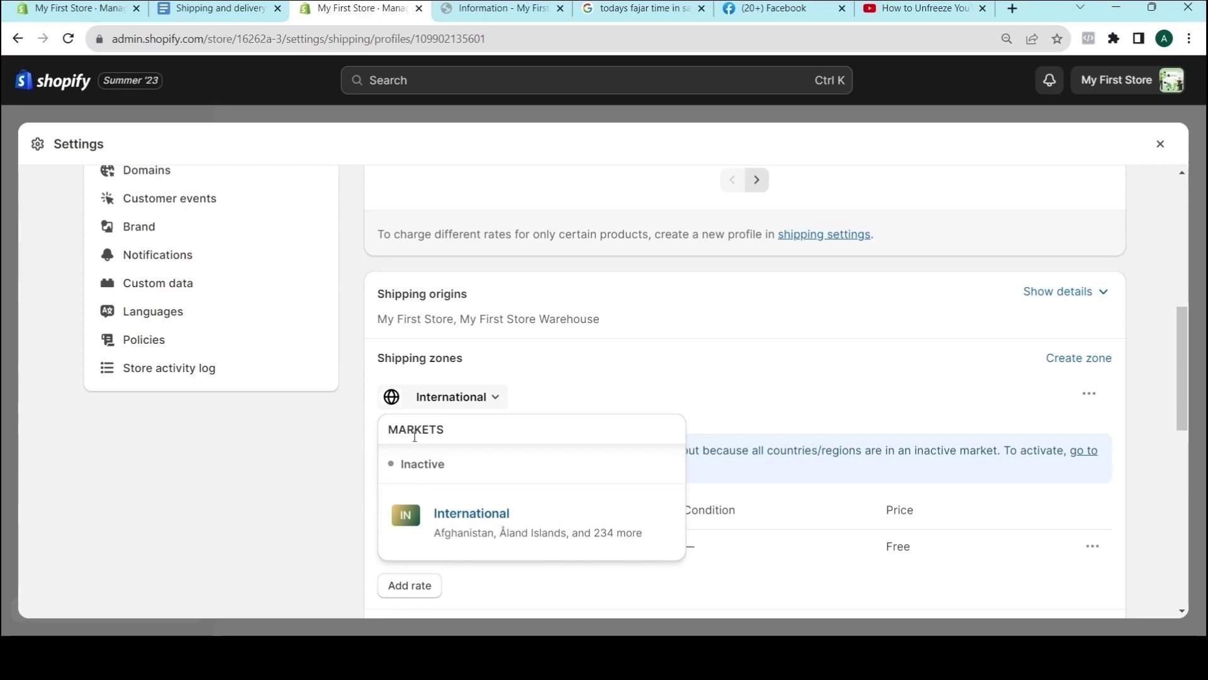
left_click(614, 319)
scroll(297, 312, "up", 4)
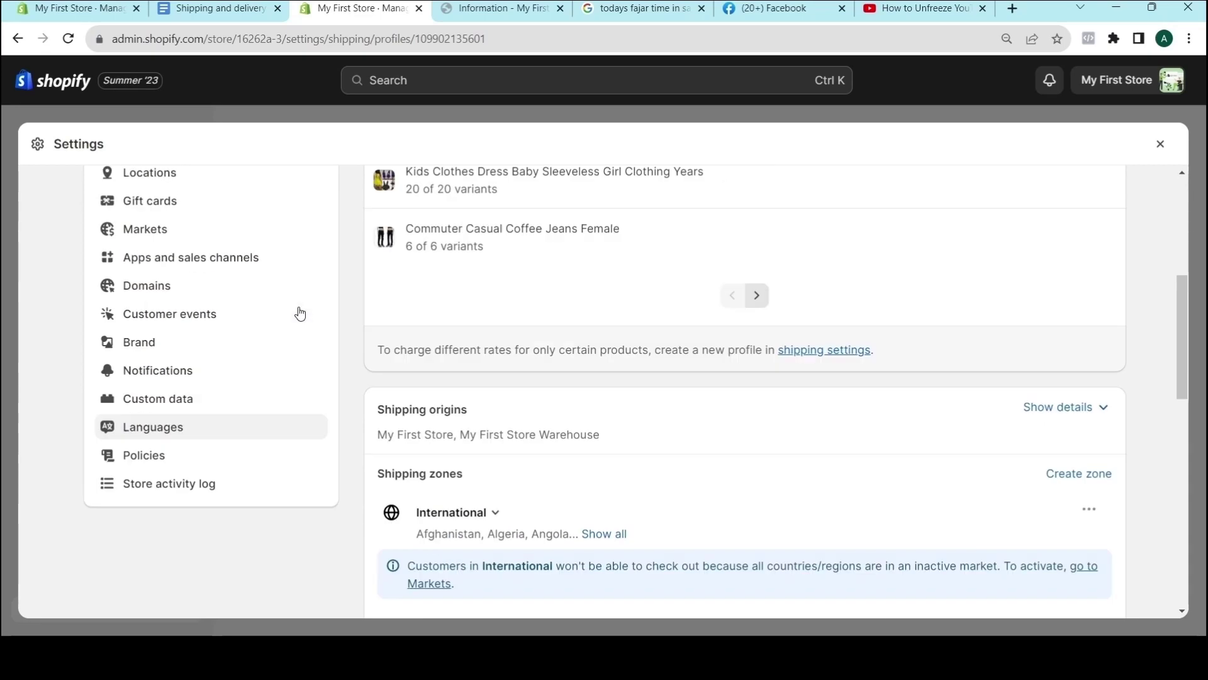
Step: Set the International market's status to Active in the Markets settings and save the change
left_click(140, 350)
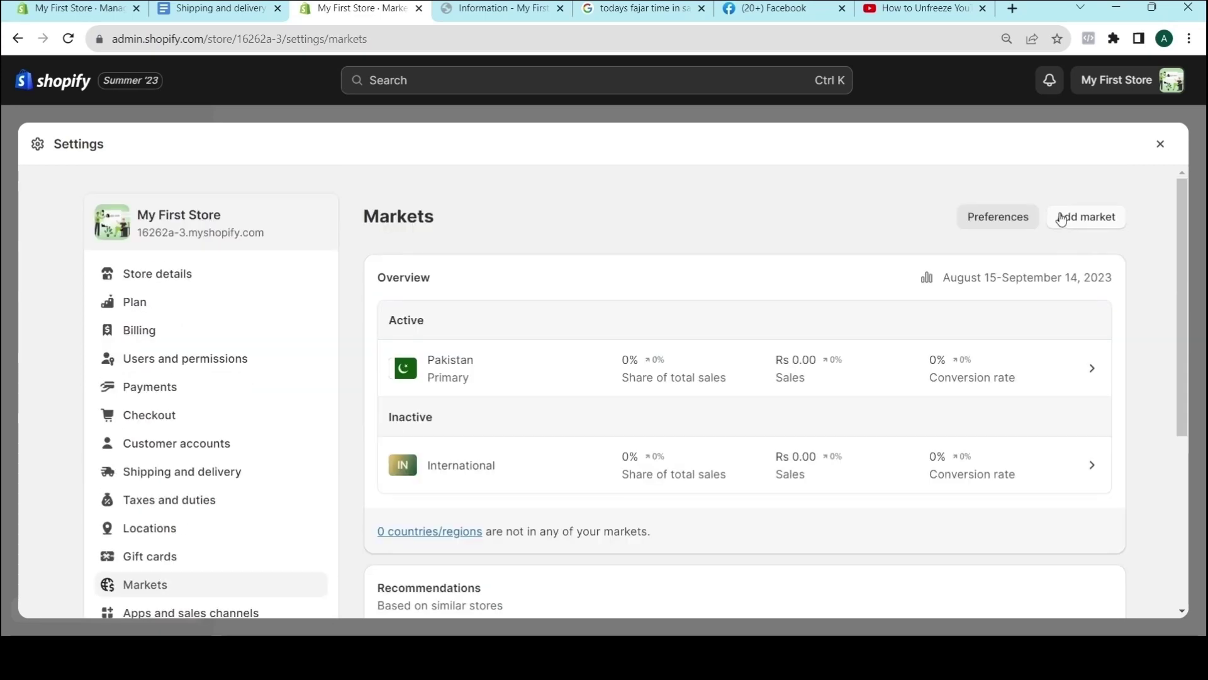
left_click(470, 466)
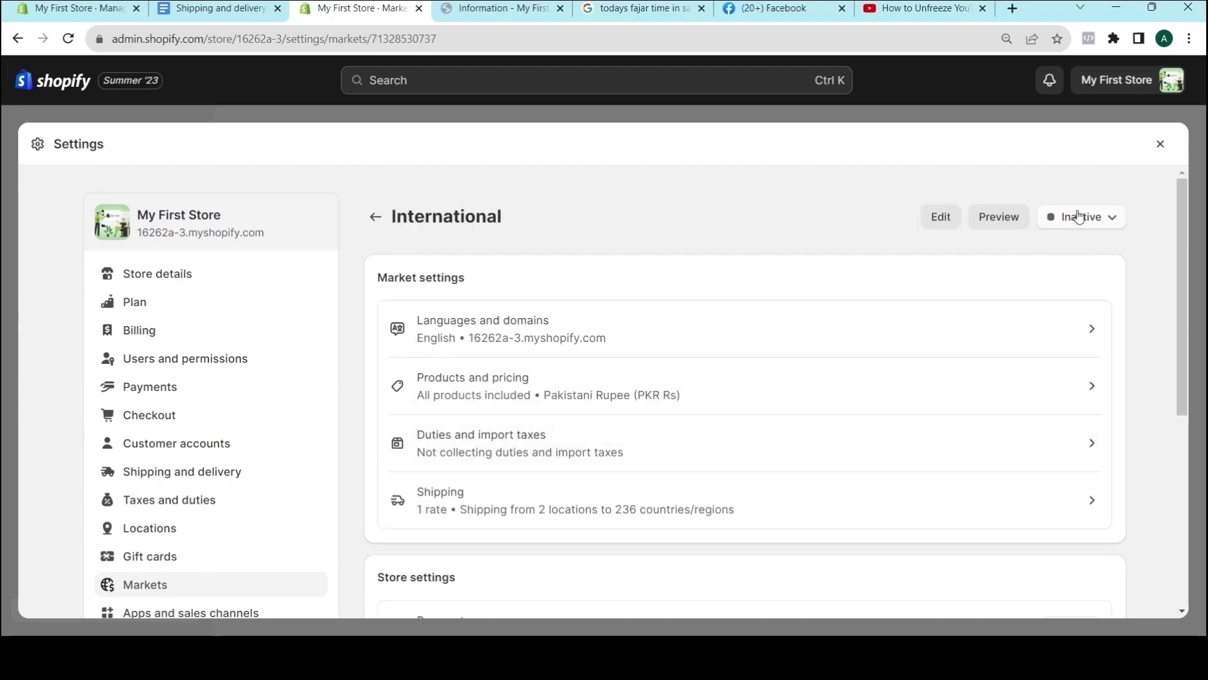
left_click(1109, 217)
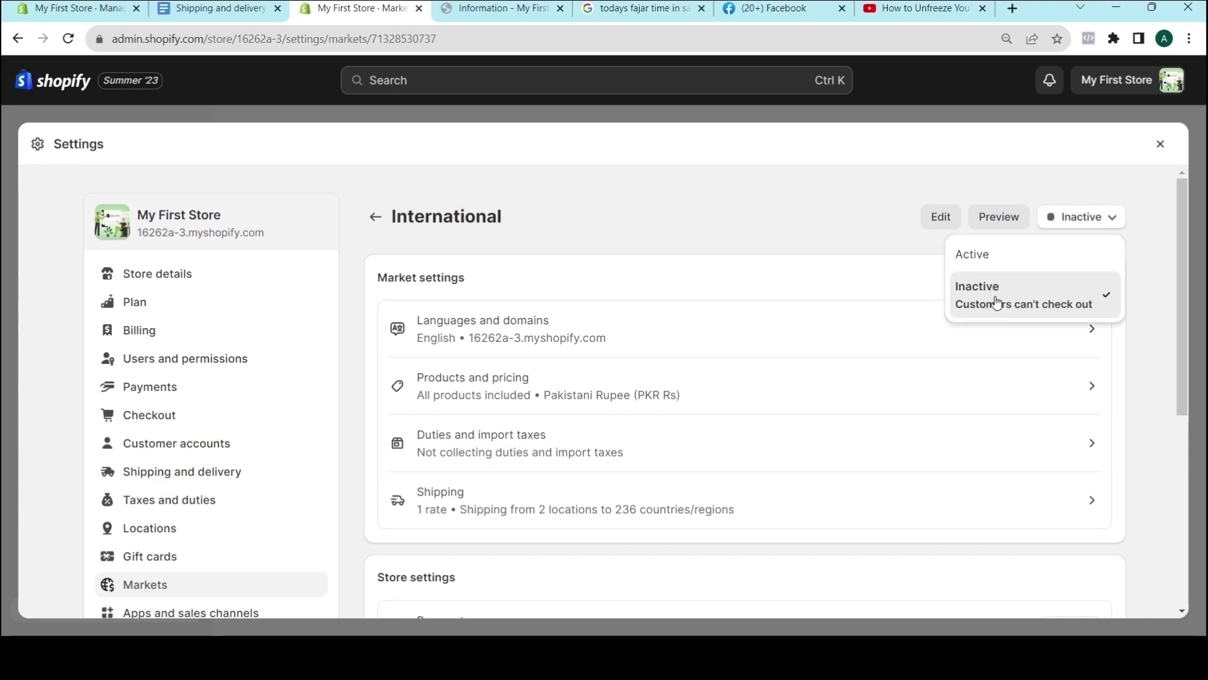
left_click(974, 254)
left_click(1154, 143)
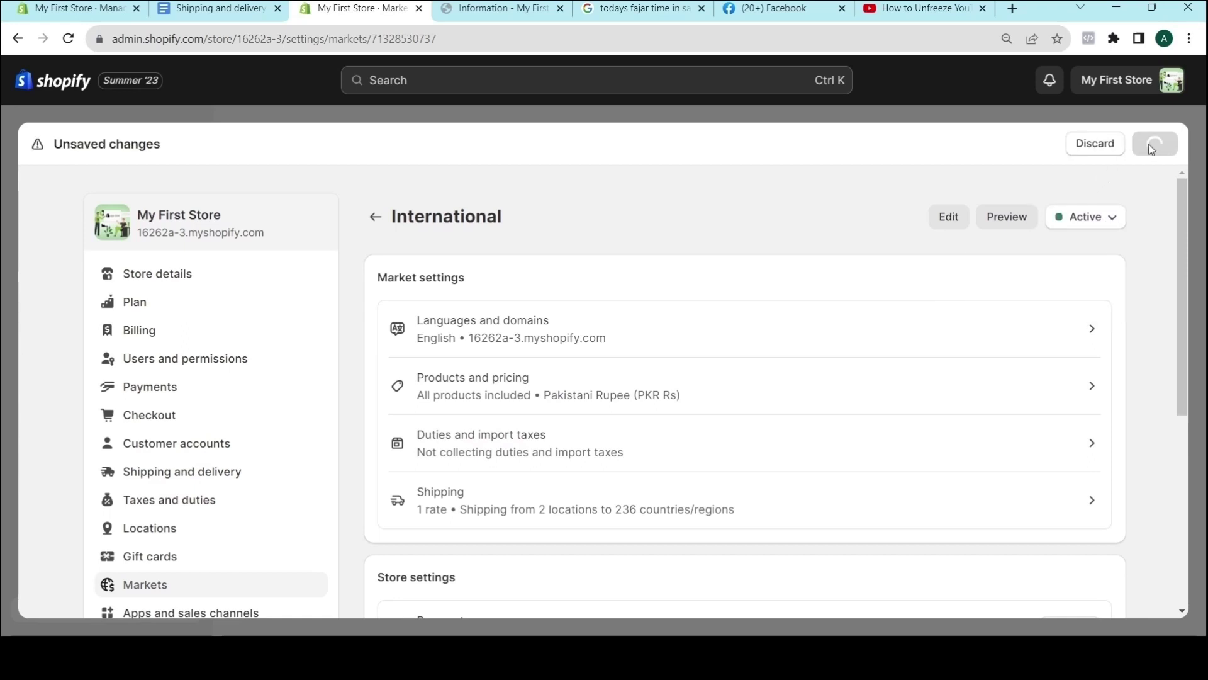
Step: Return to the General shipping profile and review the International zone's rates
left_click(134, 477)
scroll(574, 379, "down", 4)
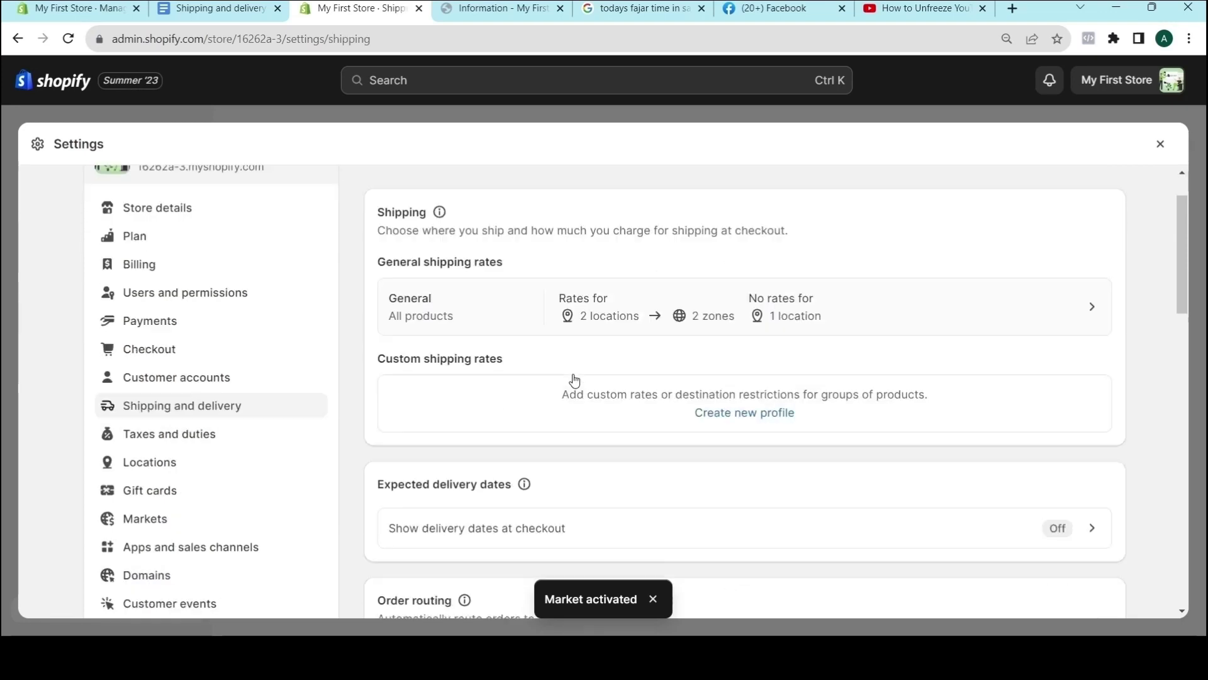
scroll(572, 378, "down", 3)
scroll(572, 378, "up", 6)
left_click(437, 297)
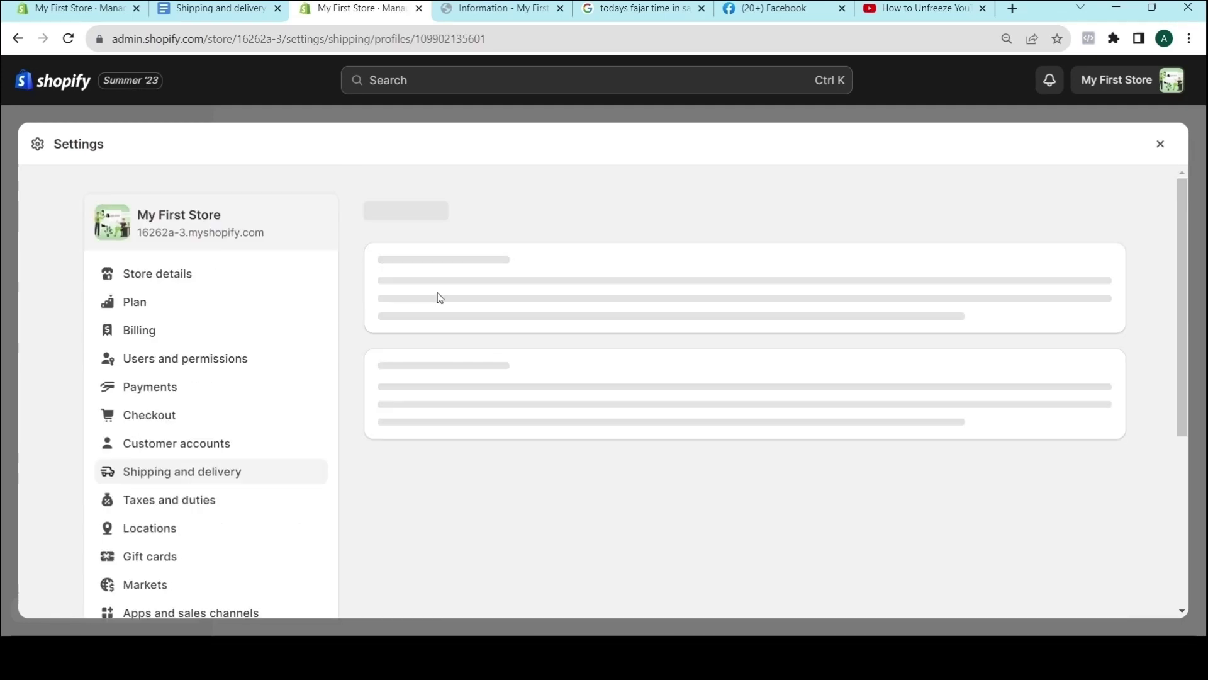
scroll(371, 287, "down", 9)
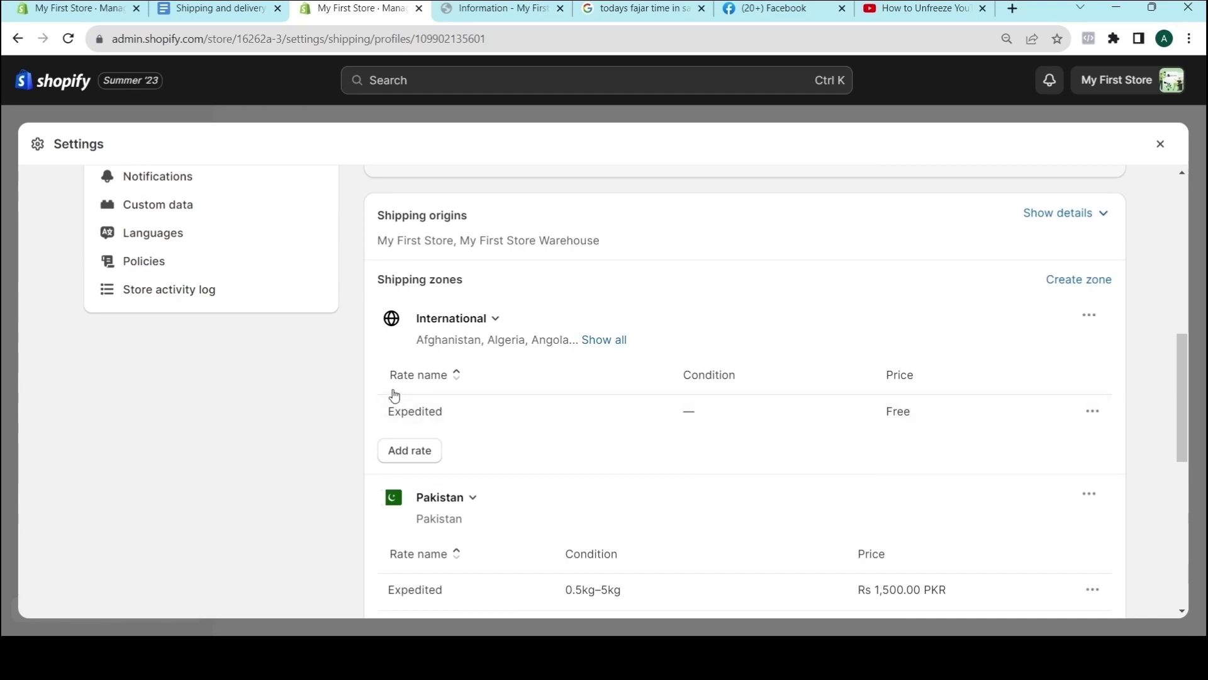
left_click(408, 453)
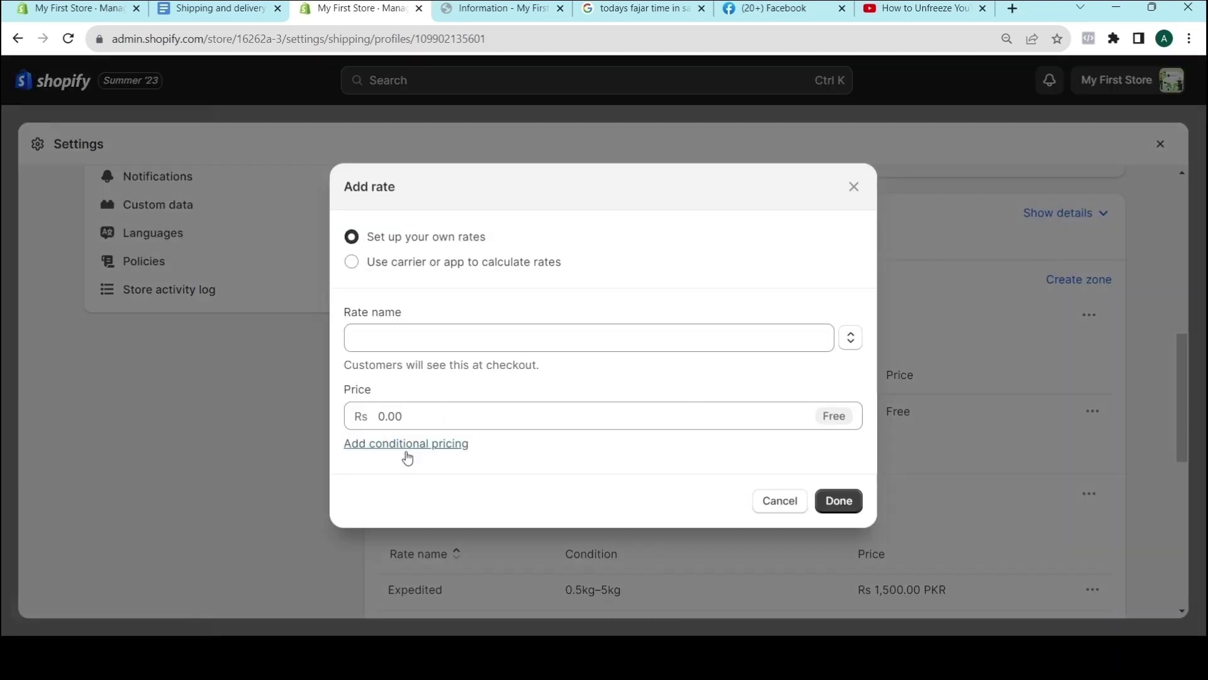
left_click(402, 342)
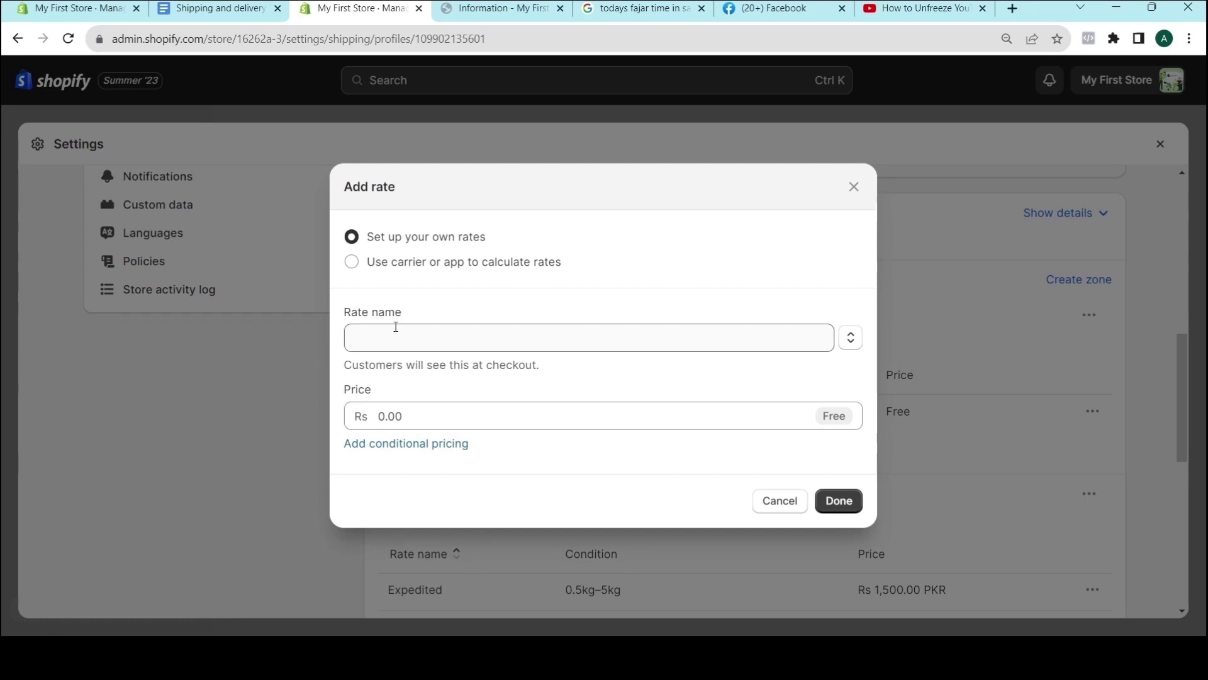
left_click(839, 501)
left_click(781, 512)
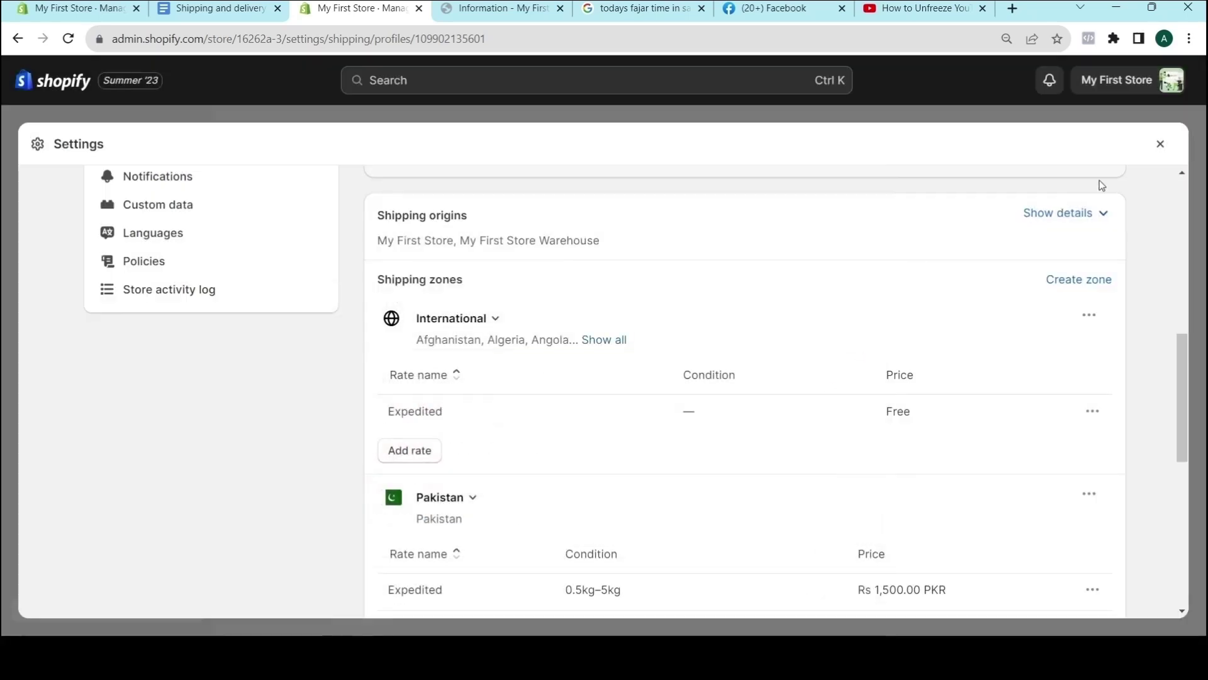
left_click(1161, 146)
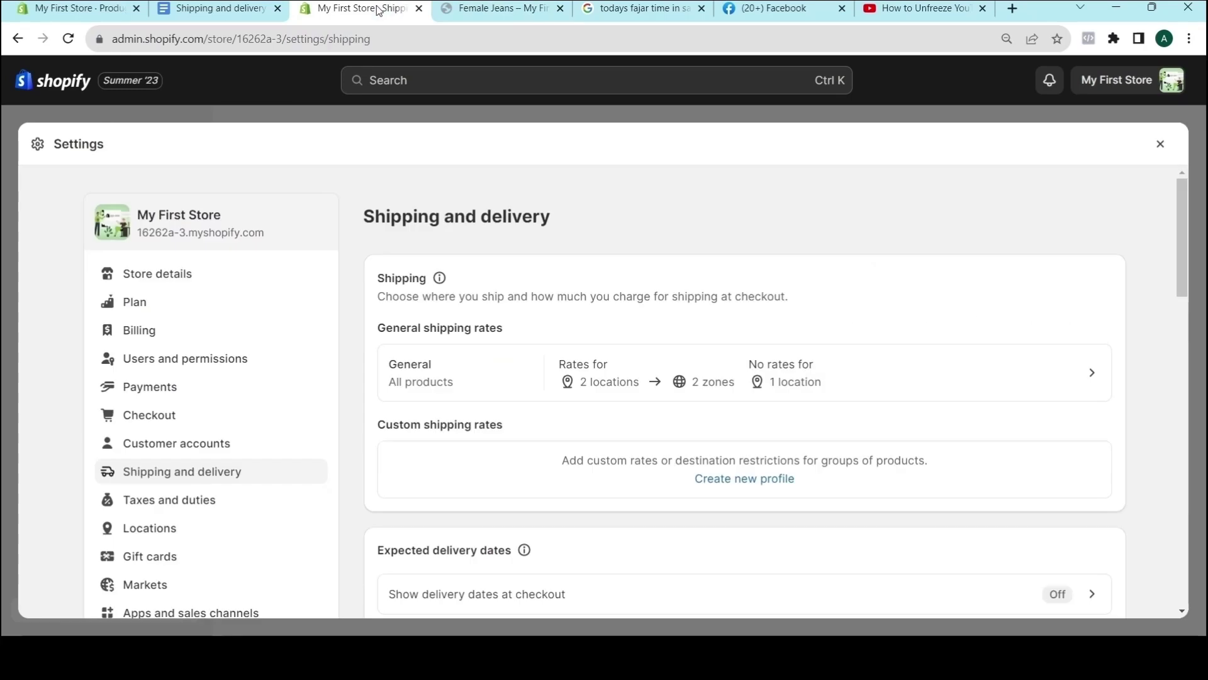
Step: Open the Shipping and delivery settings in the other store admin tab
left_click(56, 8)
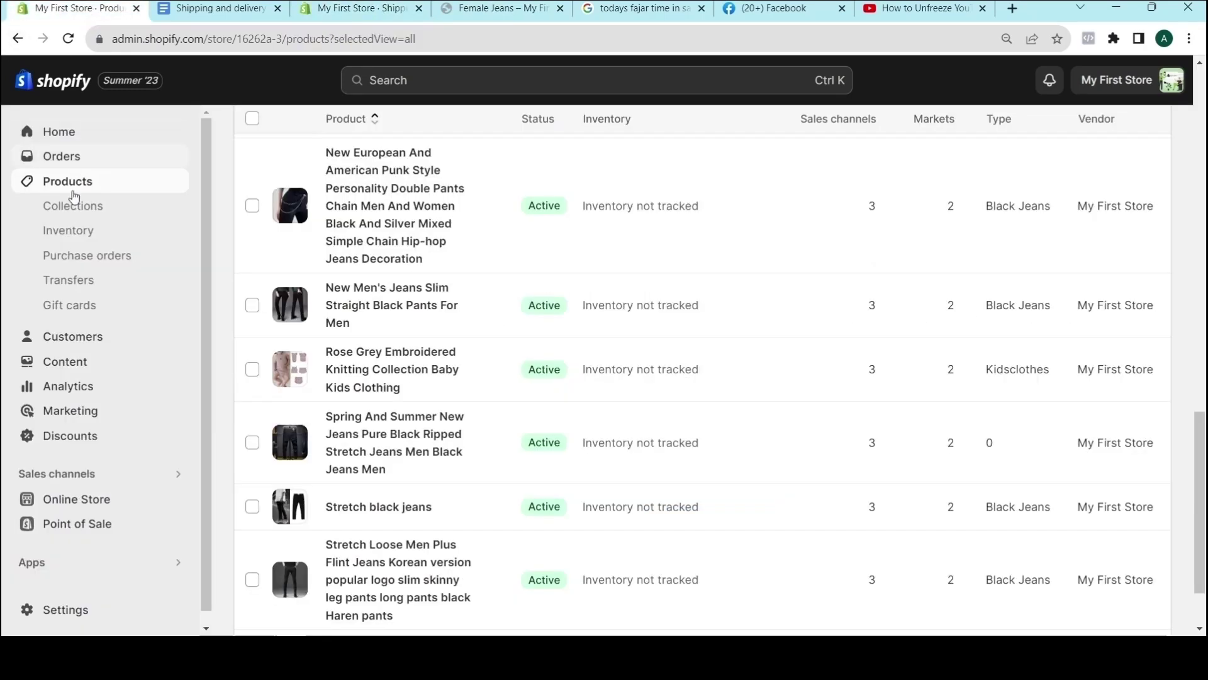
left_click(65, 610)
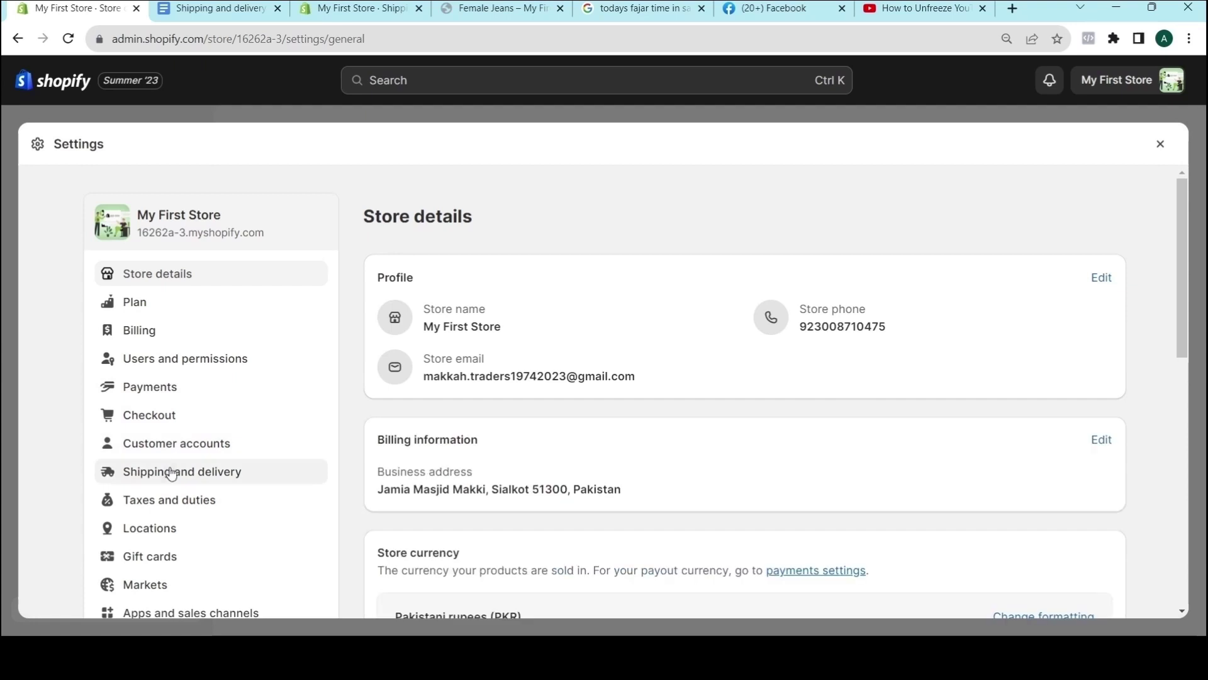
left_click(173, 473)
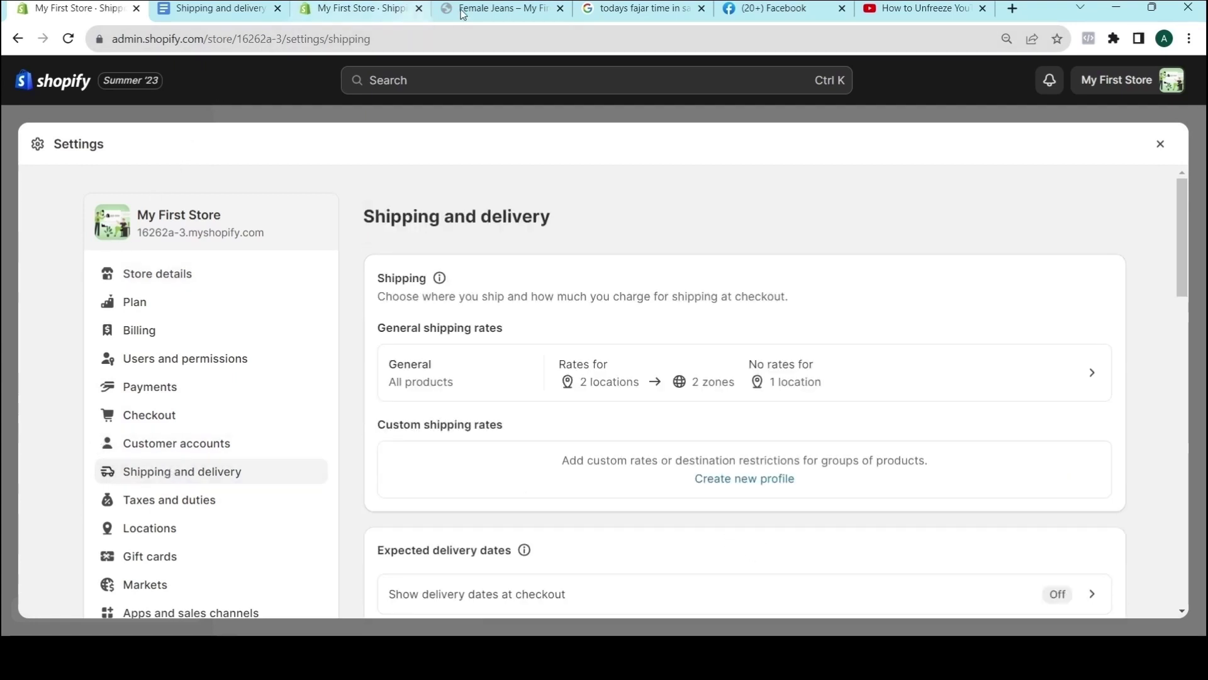
Step: On the storefront, start a checkout for the American Vibe Retro Street Jeans Female and check its shipping charge
left_click(376, 8)
left_click(472, 9)
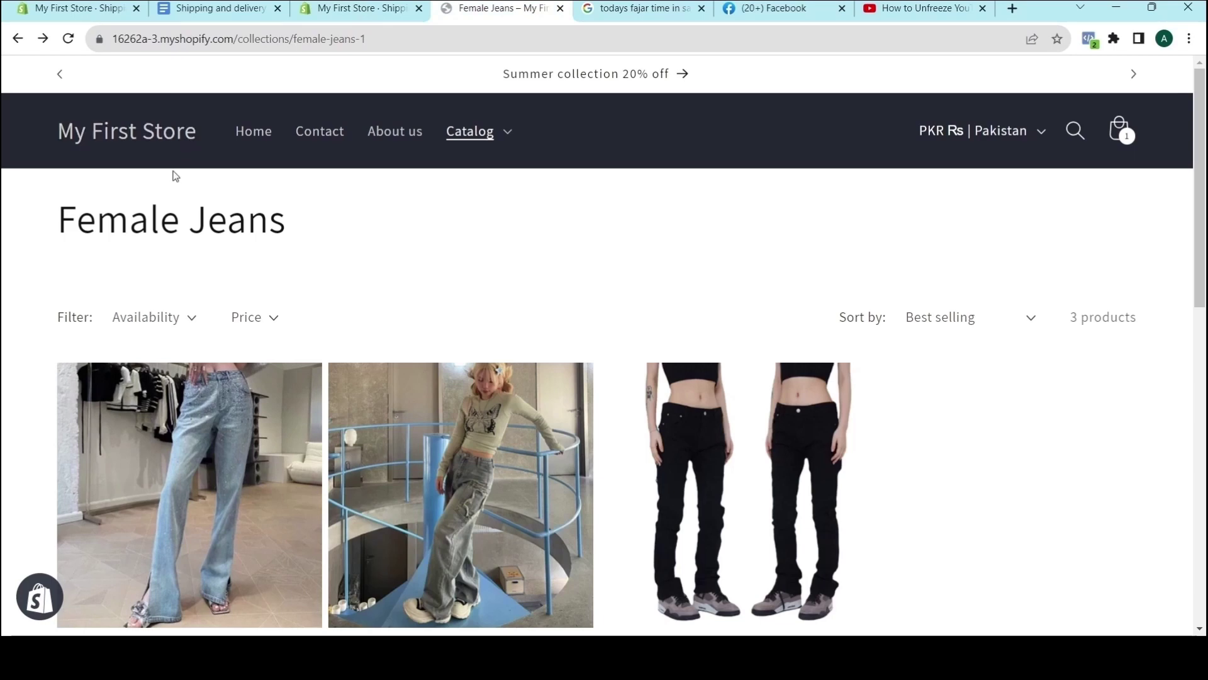
scroll(181, 235, "down", 3)
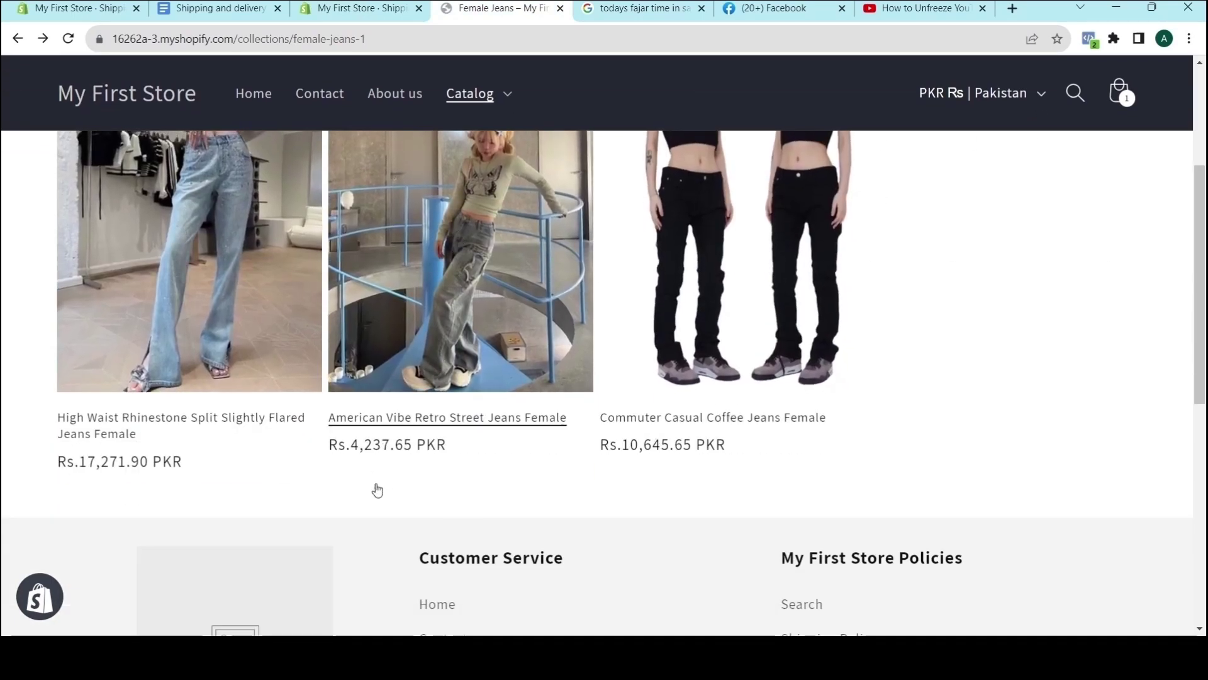
left_click(389, 425)
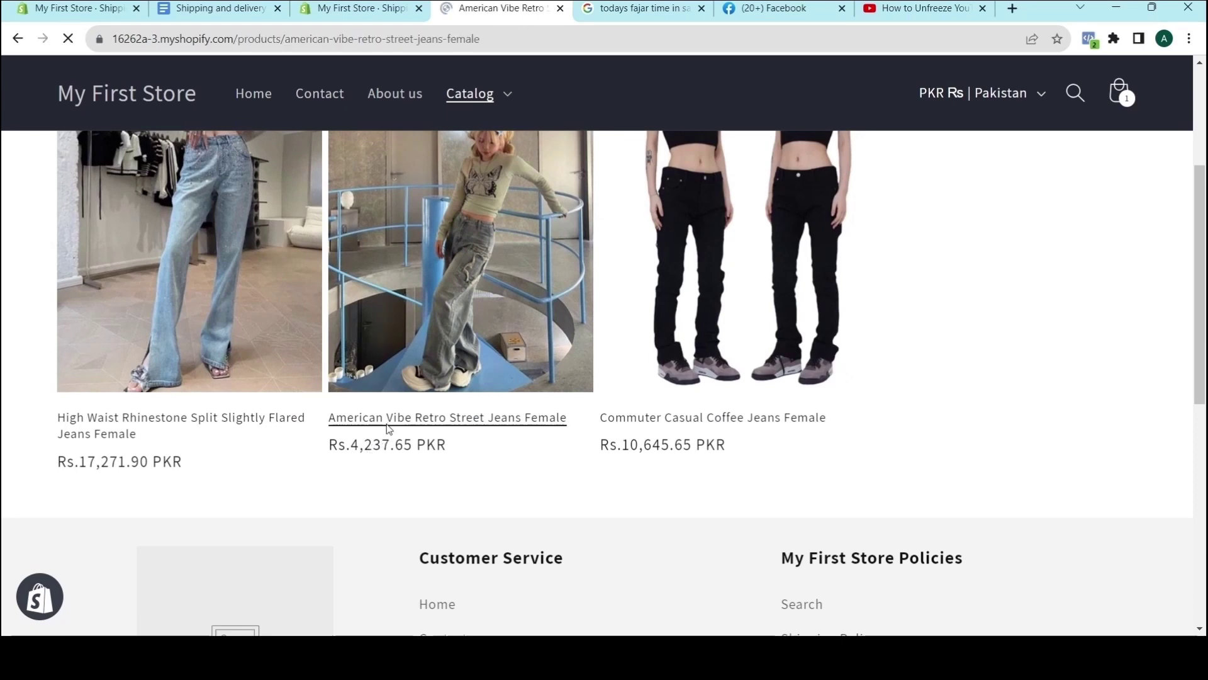
scroll(971, 597, "down", 3)
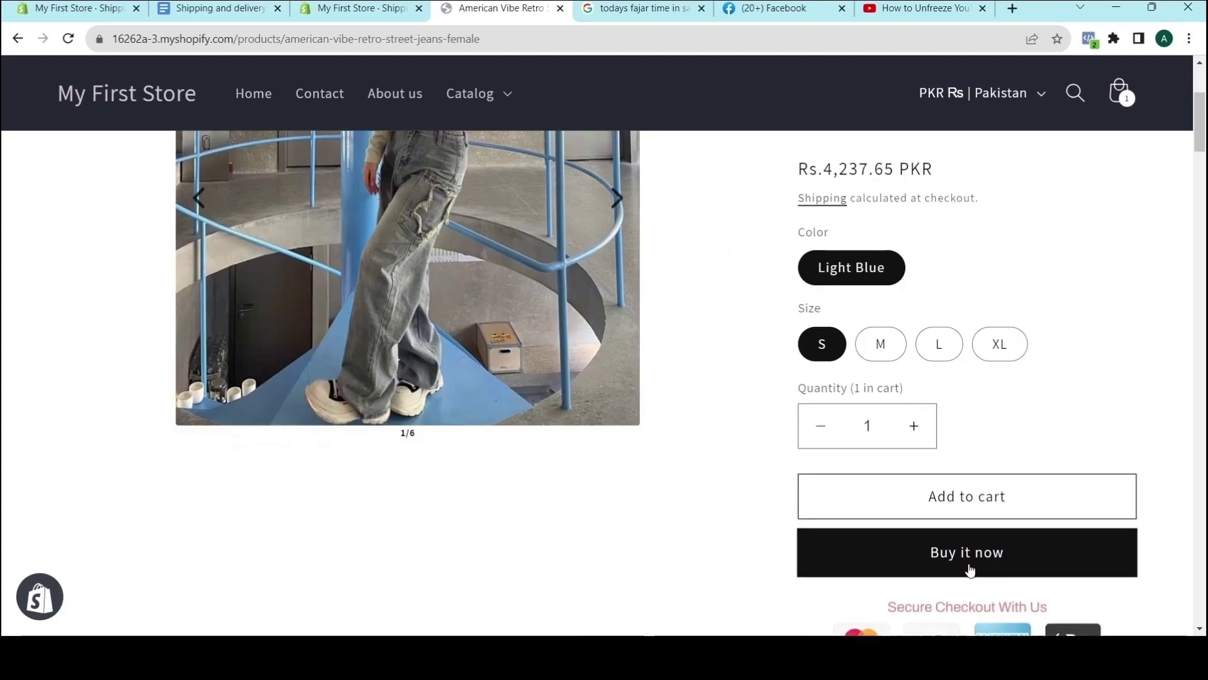
left_click(935, 557)
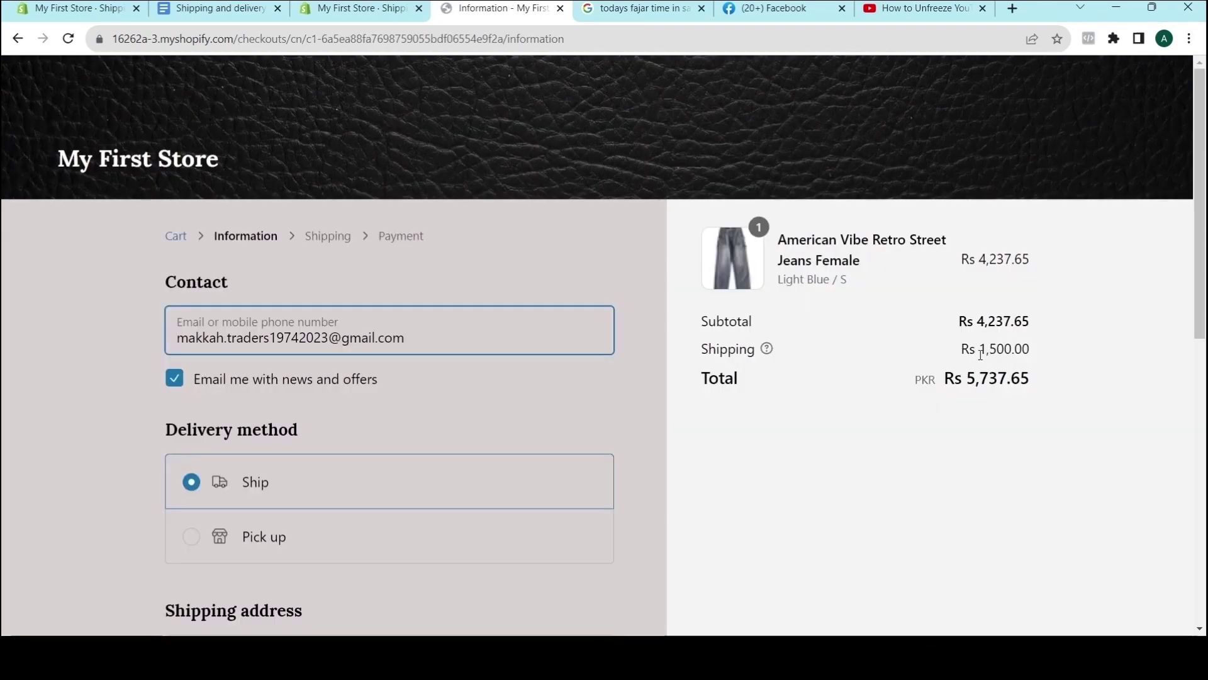
left_click_drag(956, 348, 1048, 346)
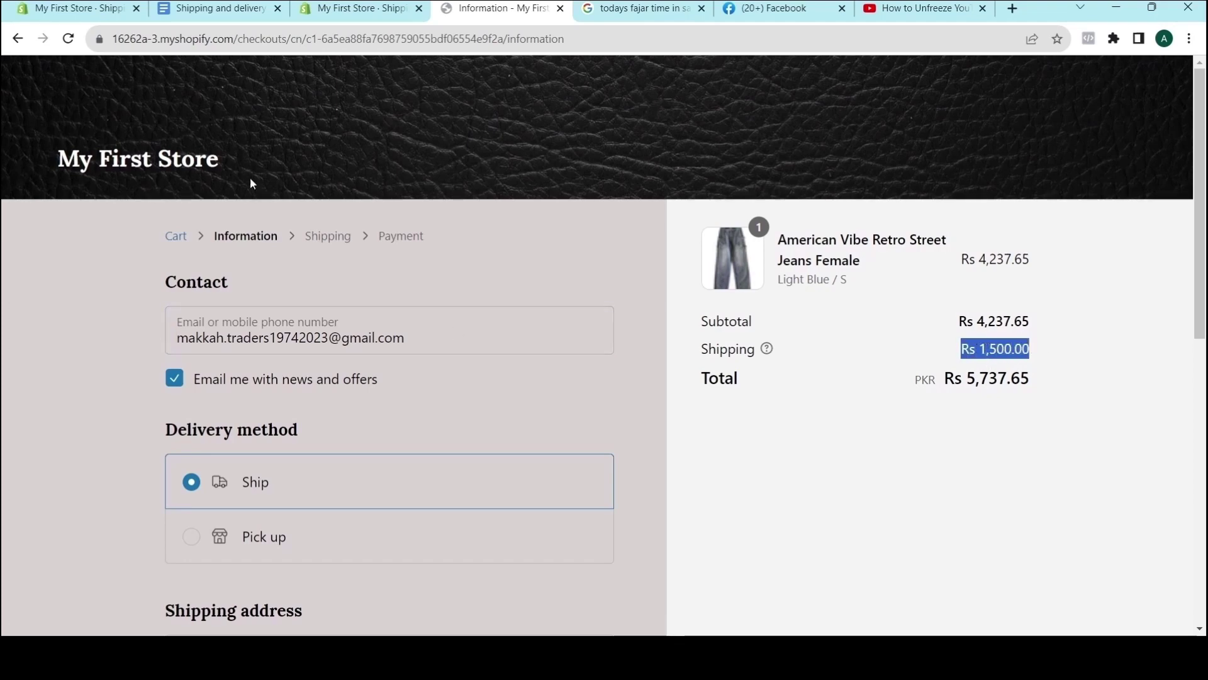
Step: Compare the checkout's shipping charge with the Pakistan zone's Rs 1,000–5,000 order rate in the General profile
left_click(82, 9)
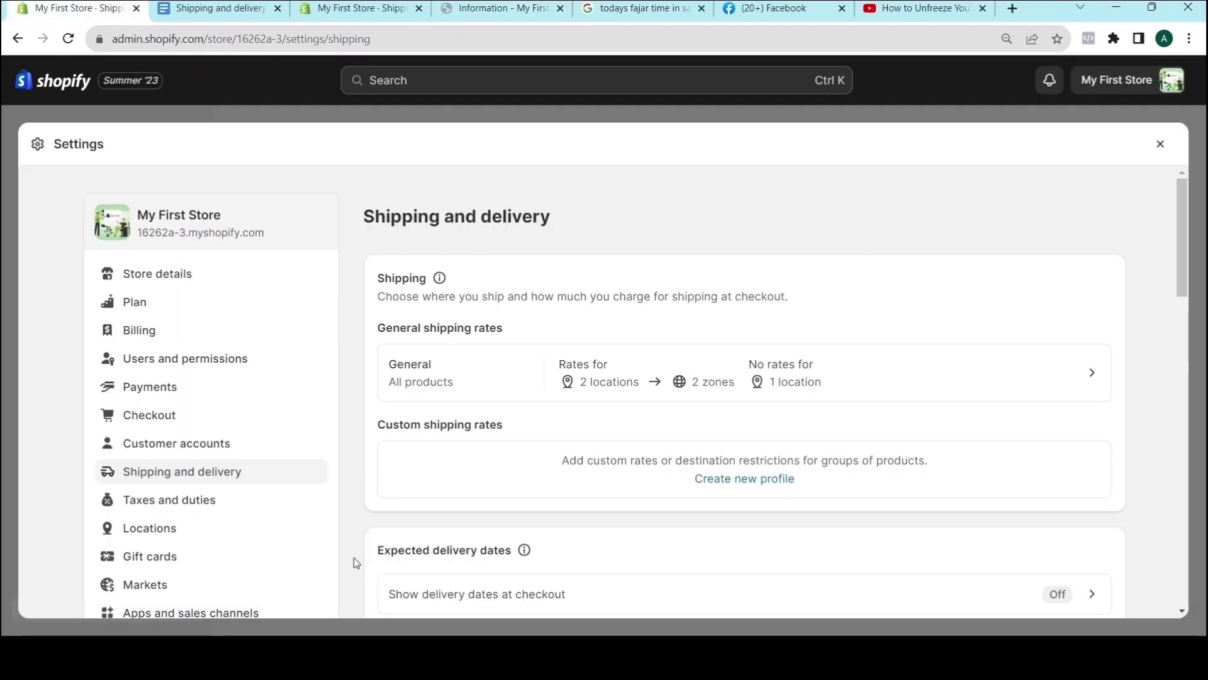
left_click(403, 374)
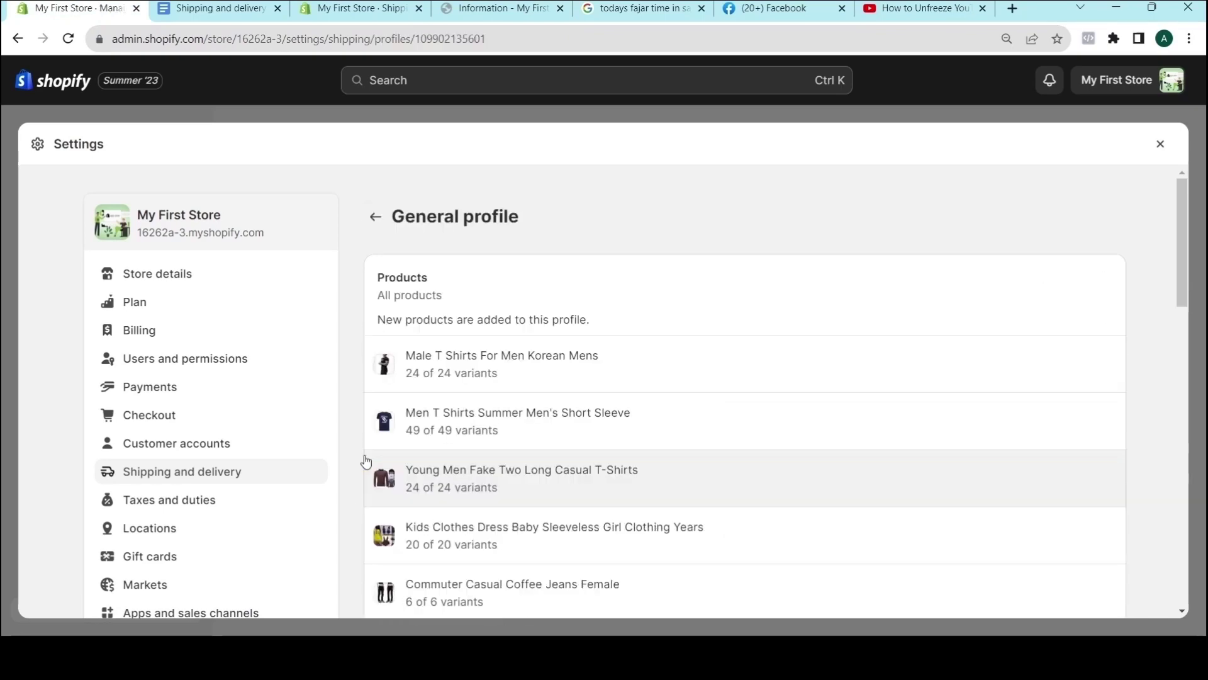
scroll(371, 465, "down", 10)
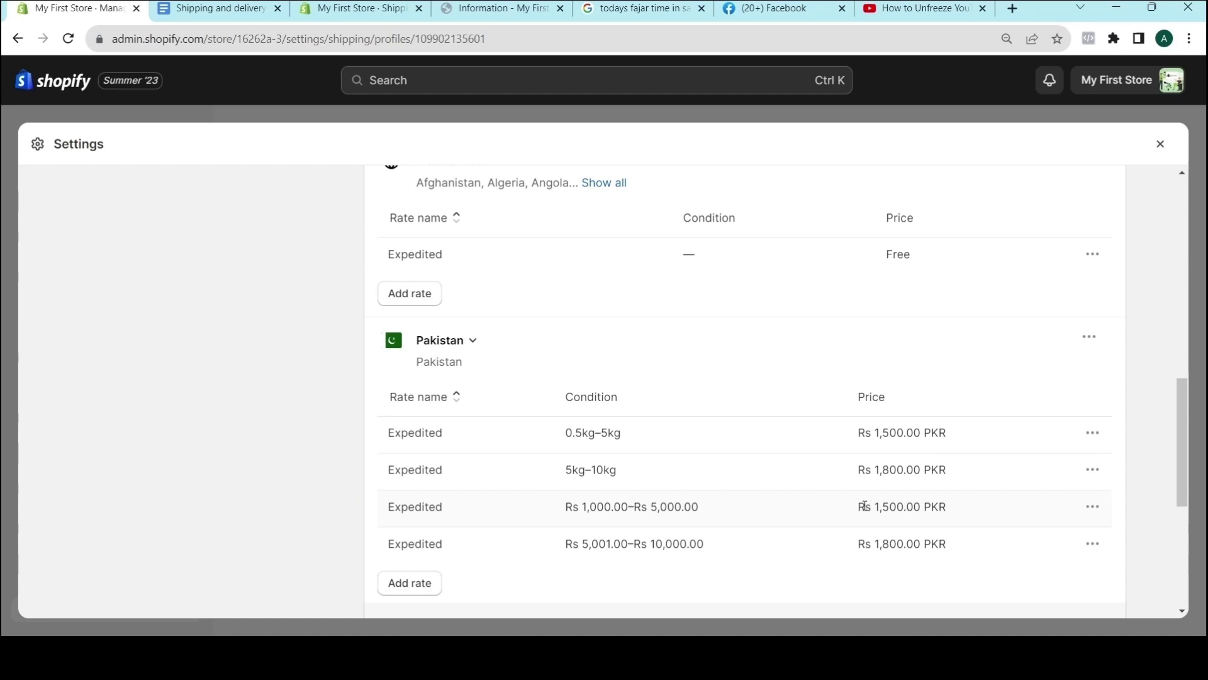
left_click_drag(873, 506, 940, 507)
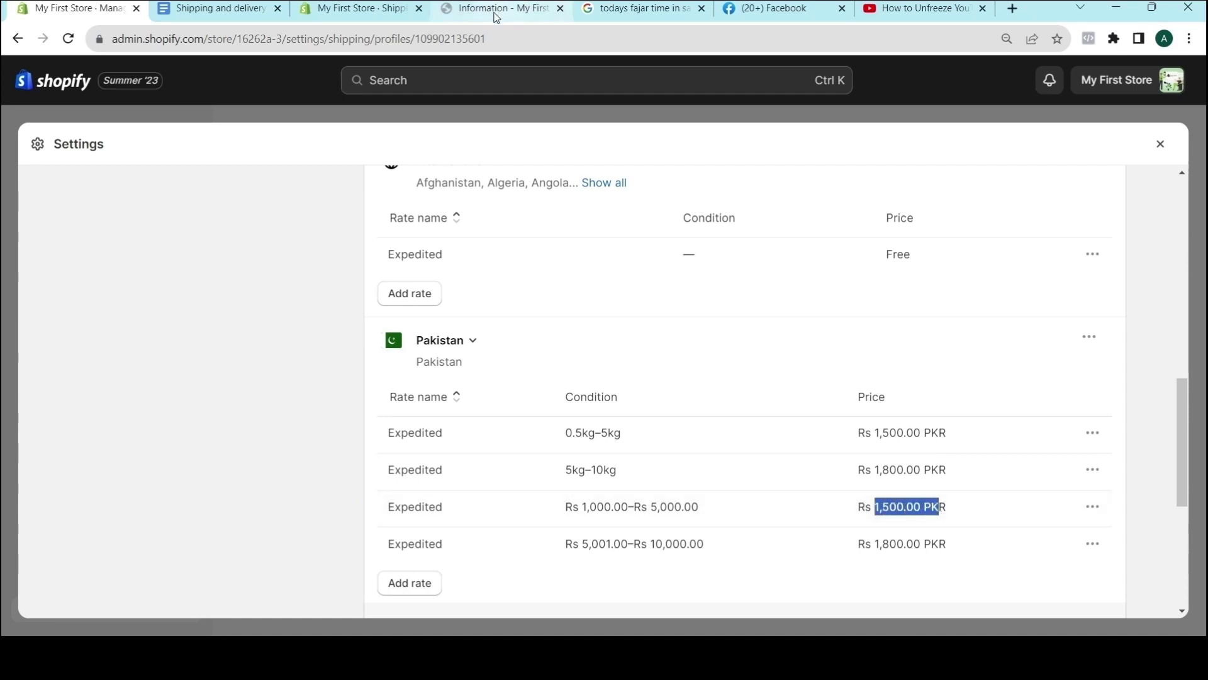
left_click(496, 17)
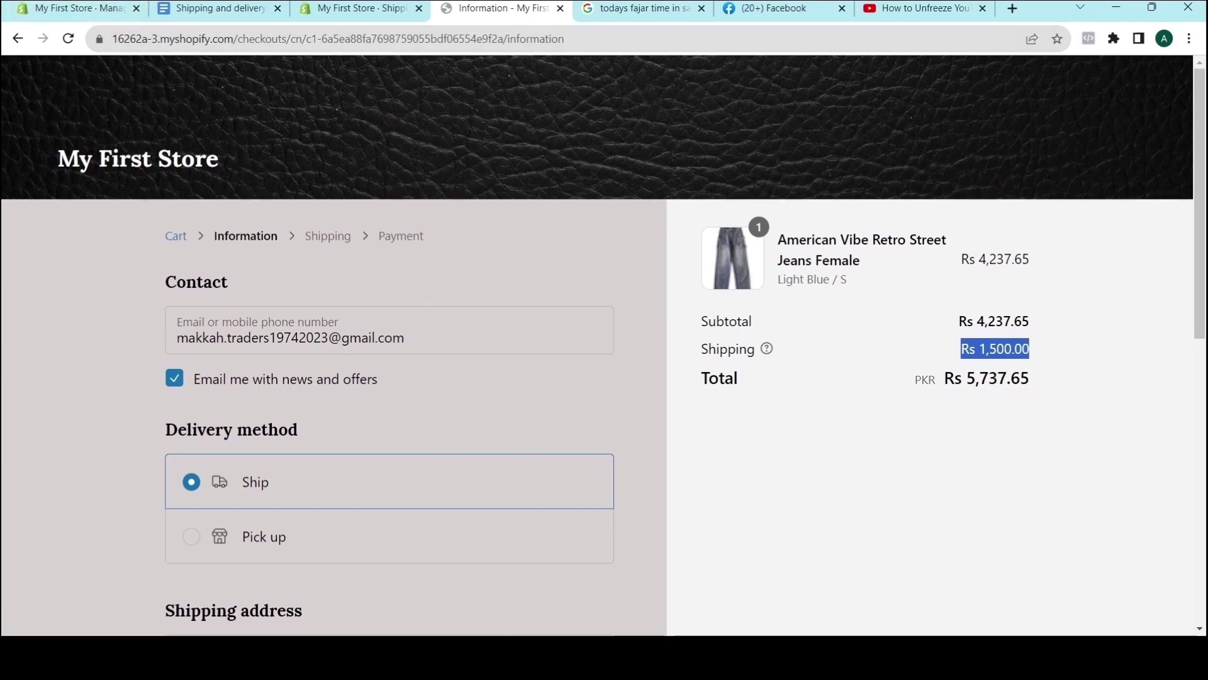
Step: Return to the Shipping and delivery settings and open local delivery for the My First Store location
left_click(75, 8)
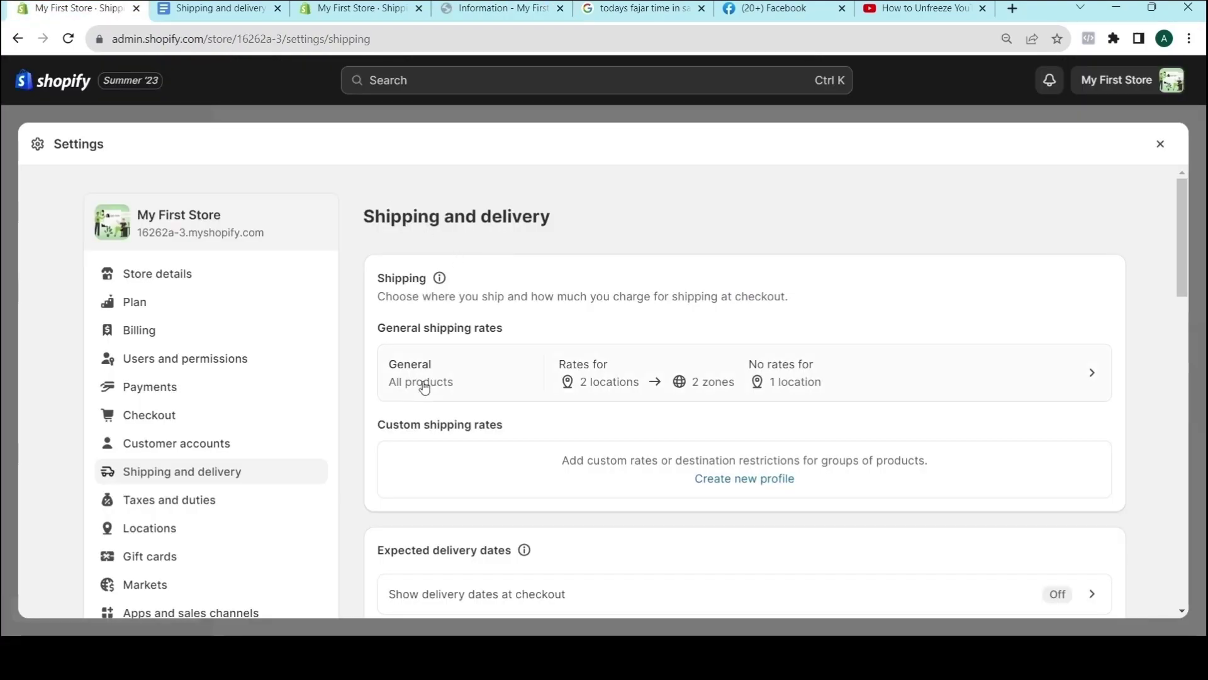
scroll(423, 403, "down", 5)
scroll(429, 406, "down", 3)
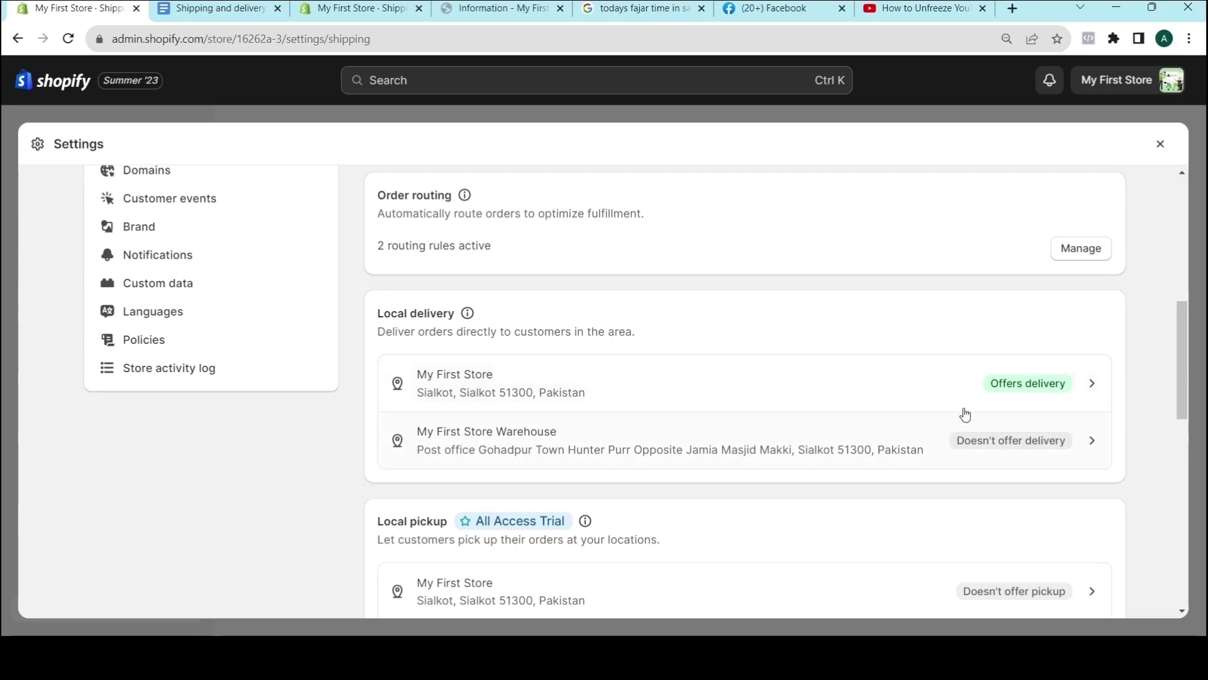
left_click(1027, 384)
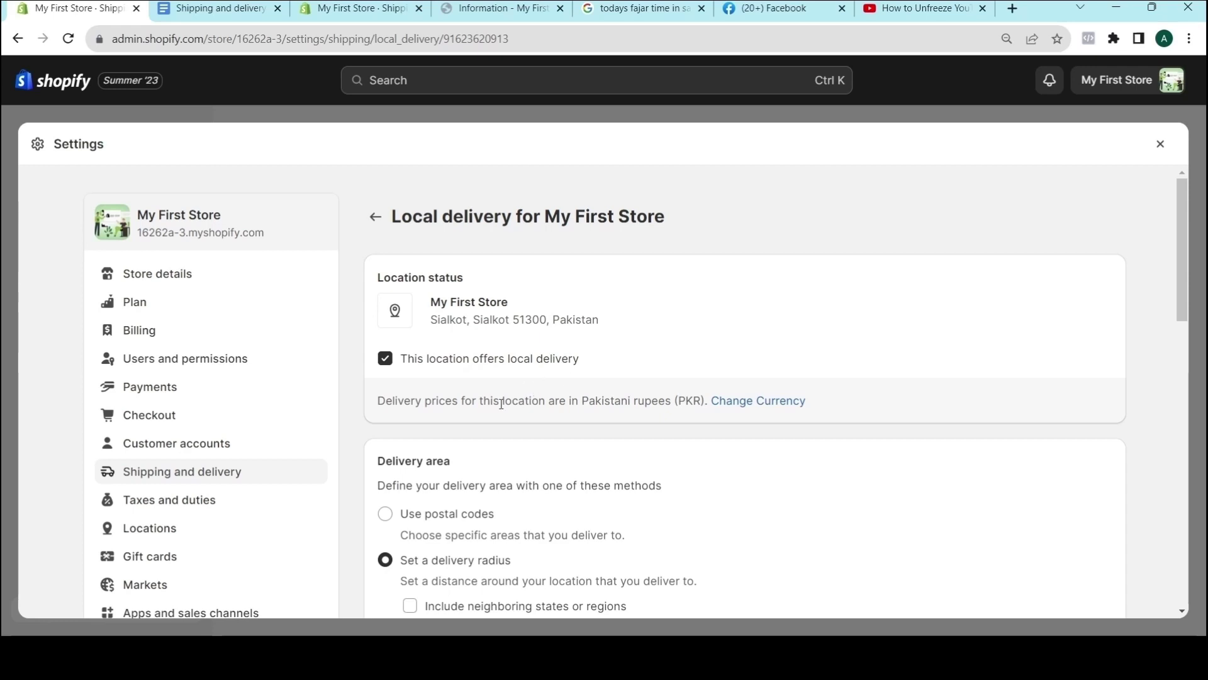
Step: Switch the delivery area method to postal codes to view its fields, and return it to a delivery radius
scroll(501, 400, "down", 3)
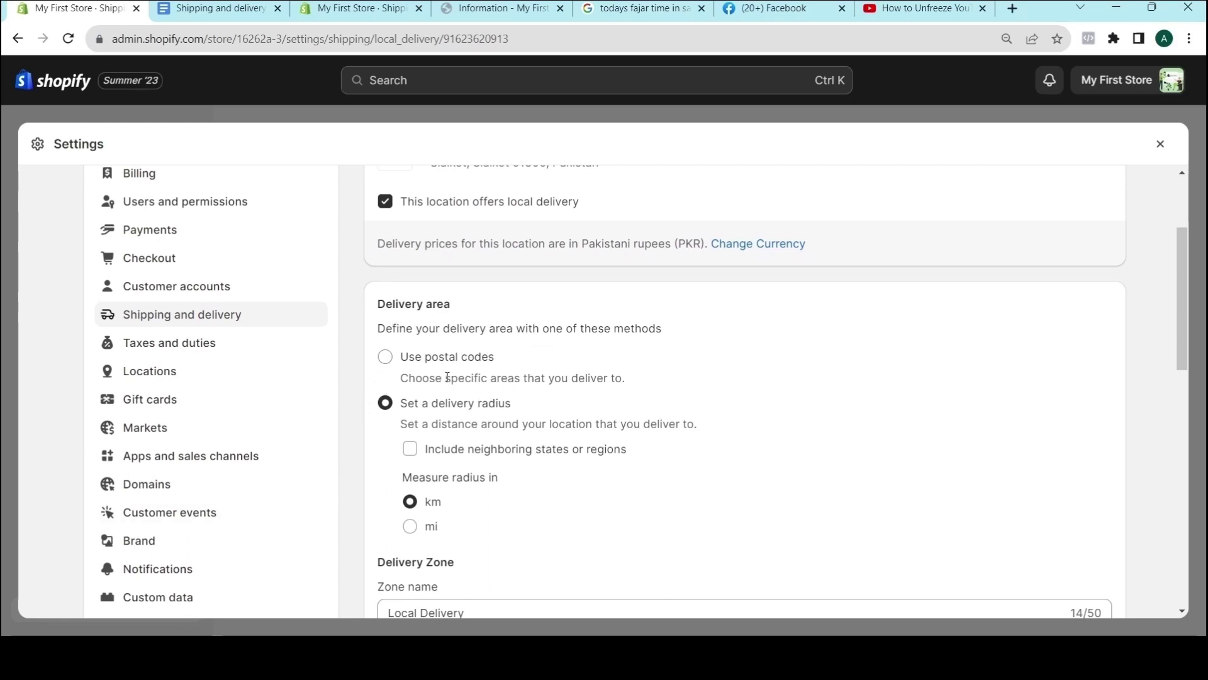
left_click(385, 357)
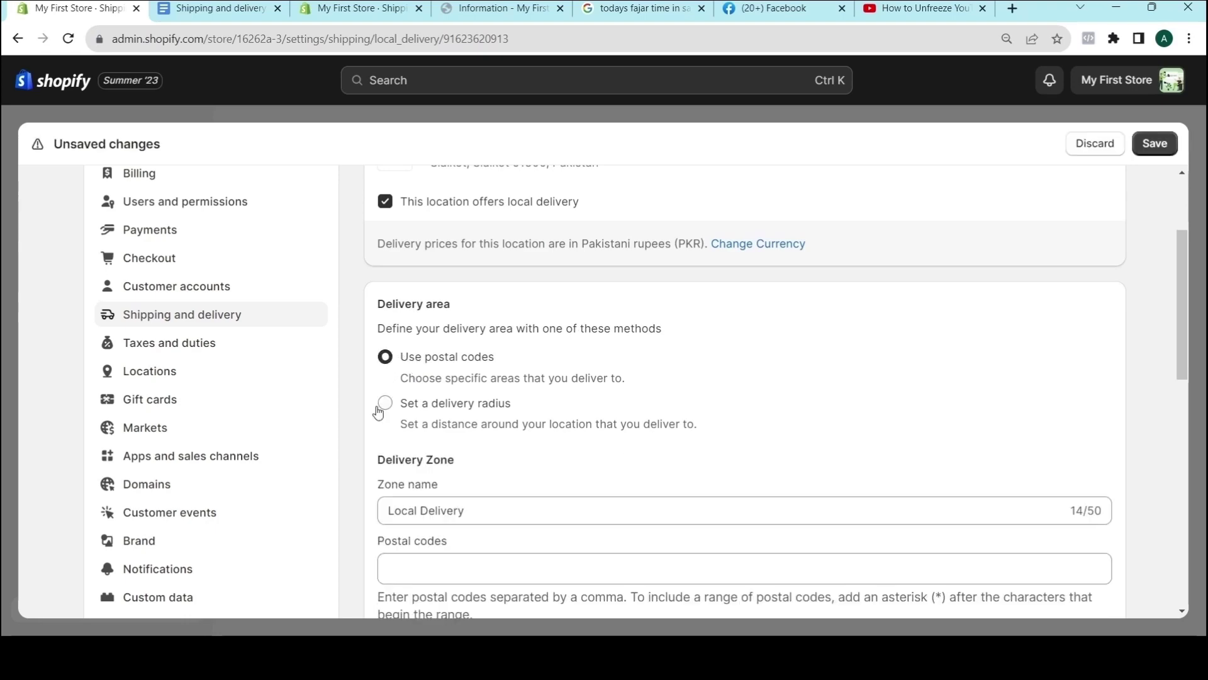
scroll(678, 485, "down", 3)
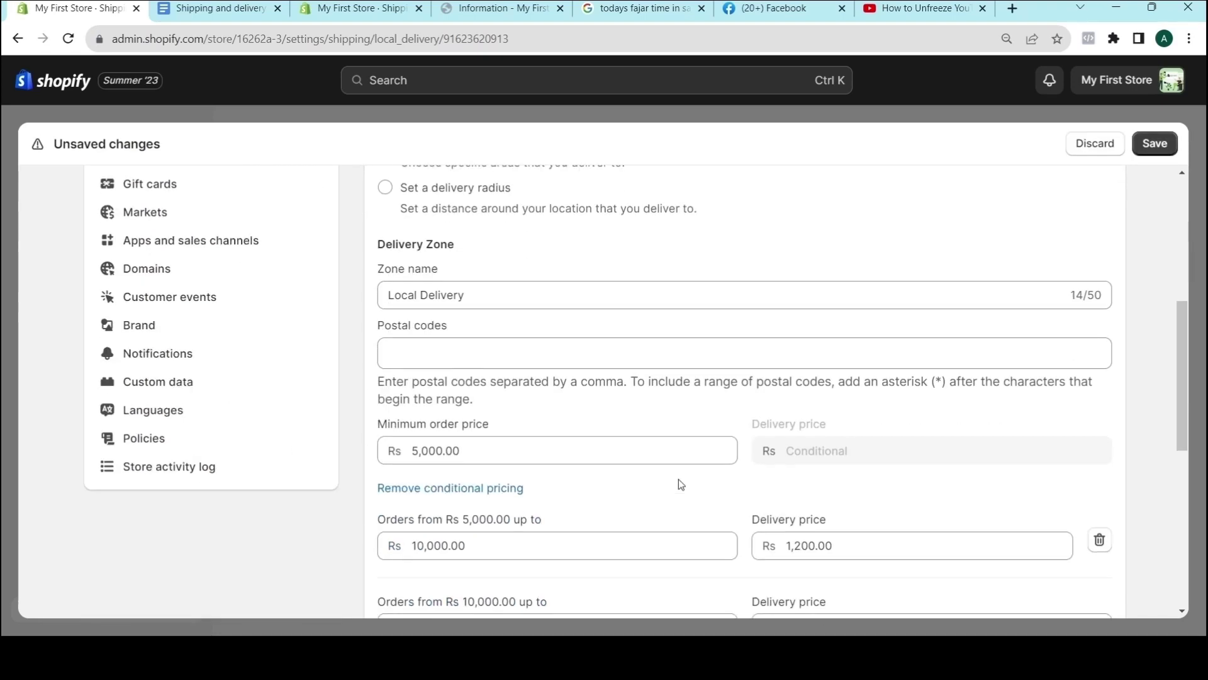
scroll(678, 484, "up", 4)
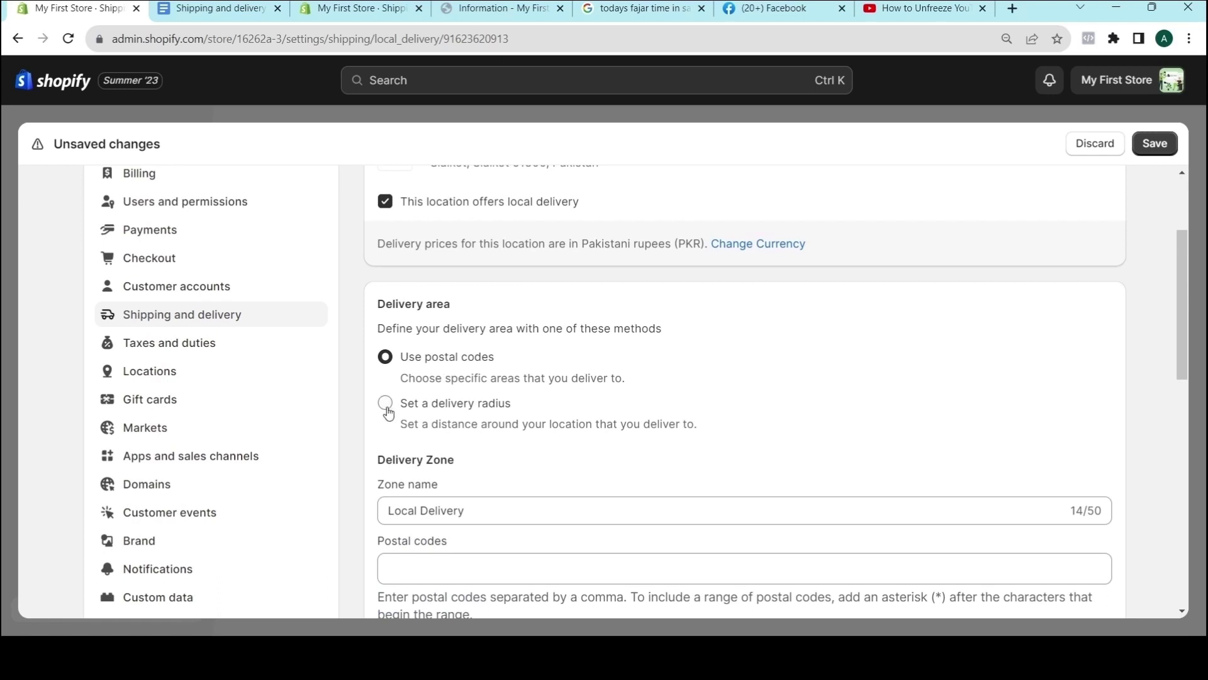
left_click(386, 404)
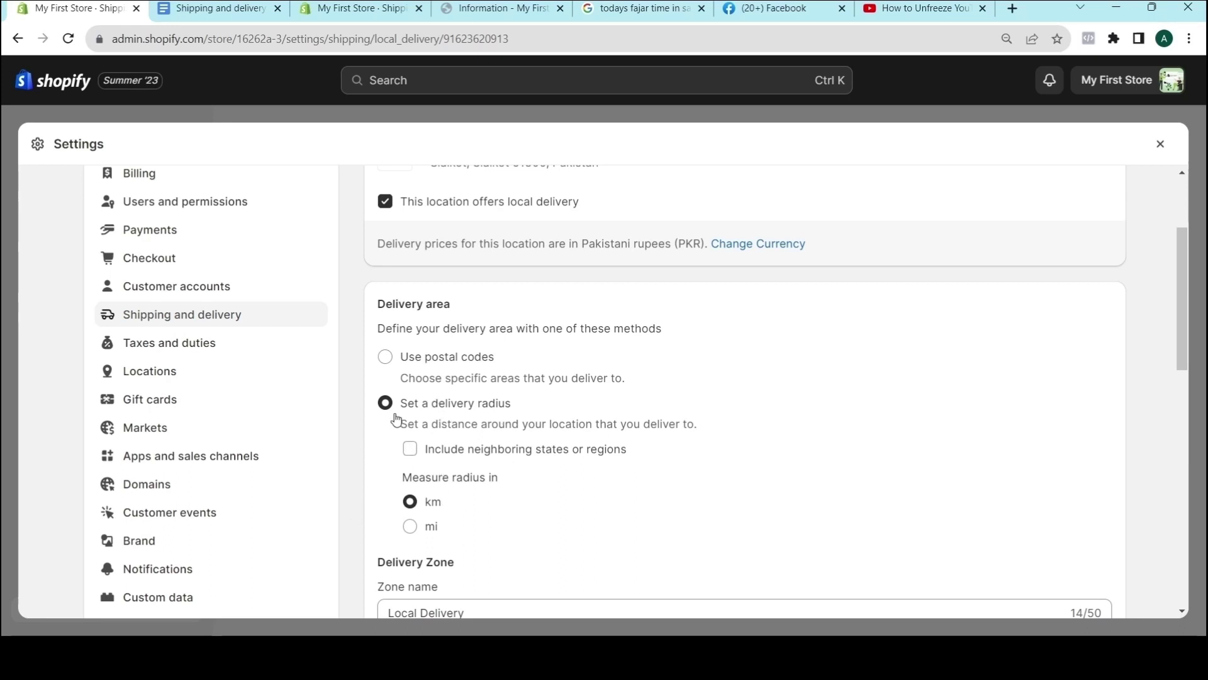
Step: Try miles as the radius measurement unit and switch it back to kilometres
scroll(490, 408, "down", 1)
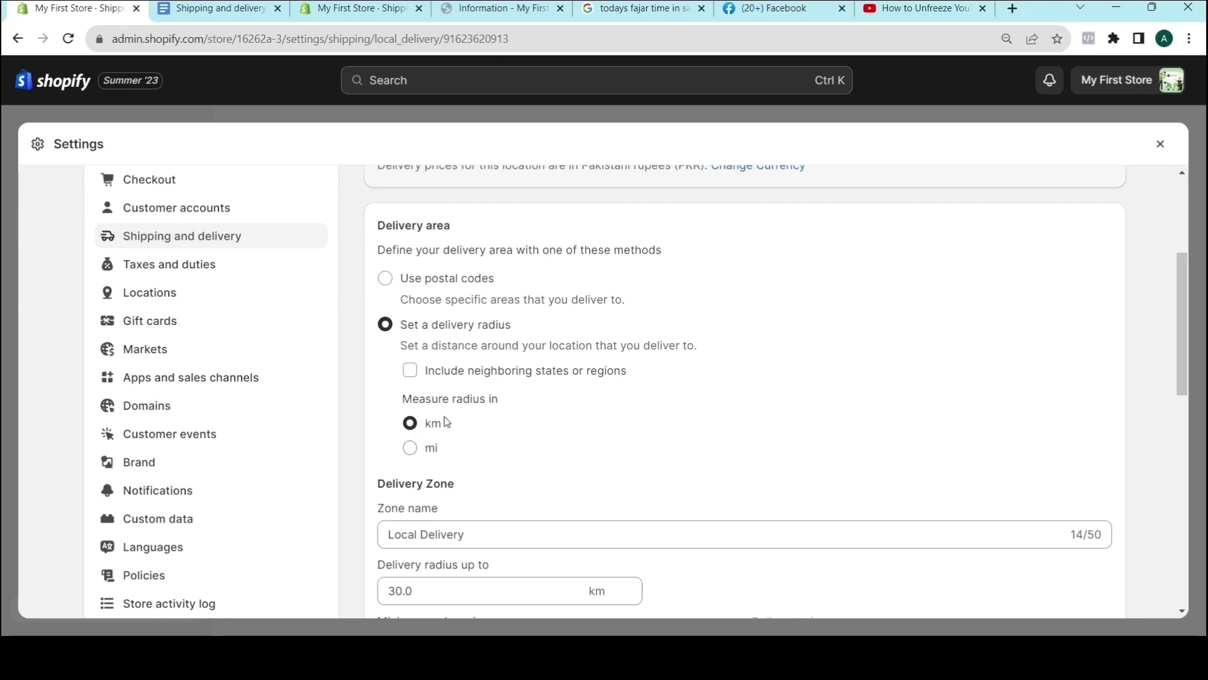
left_click(410, 448)
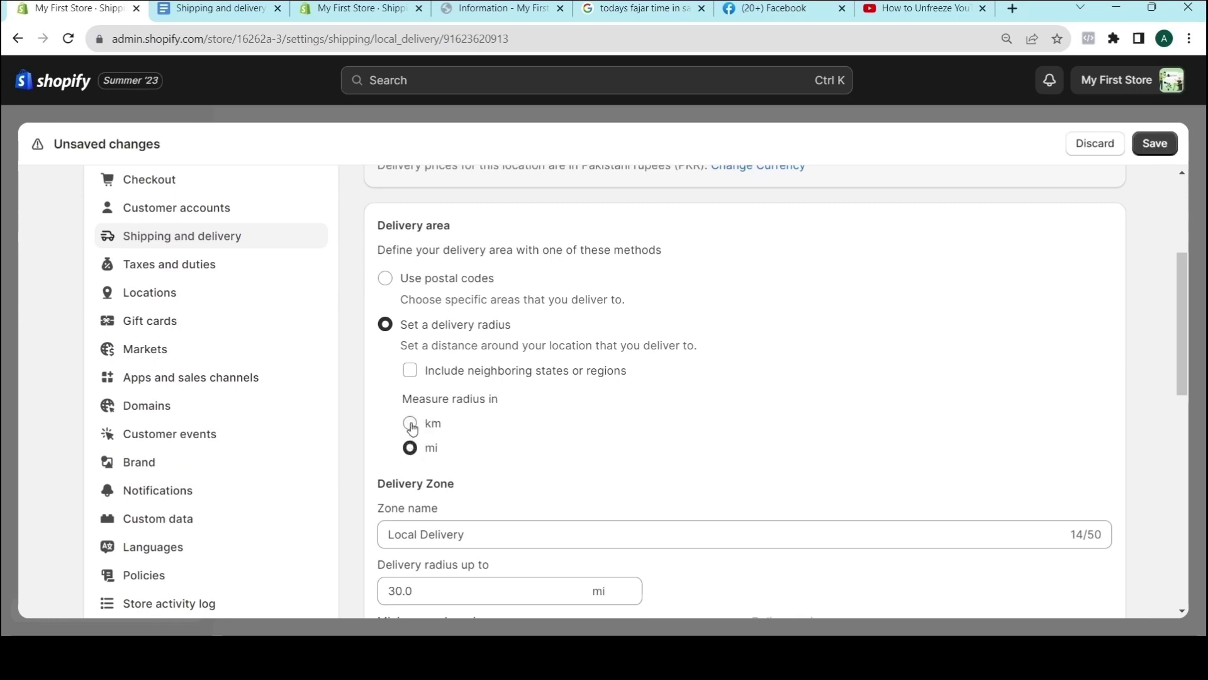
left_click(409, 425)
Step: Review the delivery zone's name and delivery radius
scroll(501, 466, "down", 2)
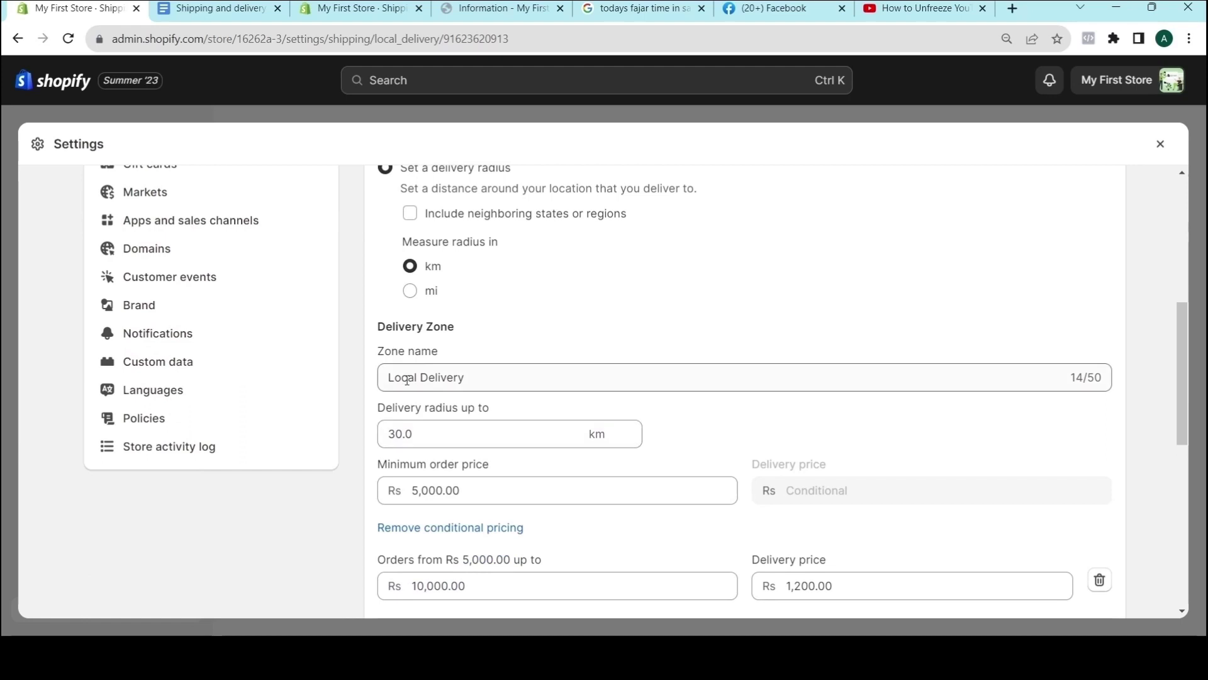
left_click(471, 377)
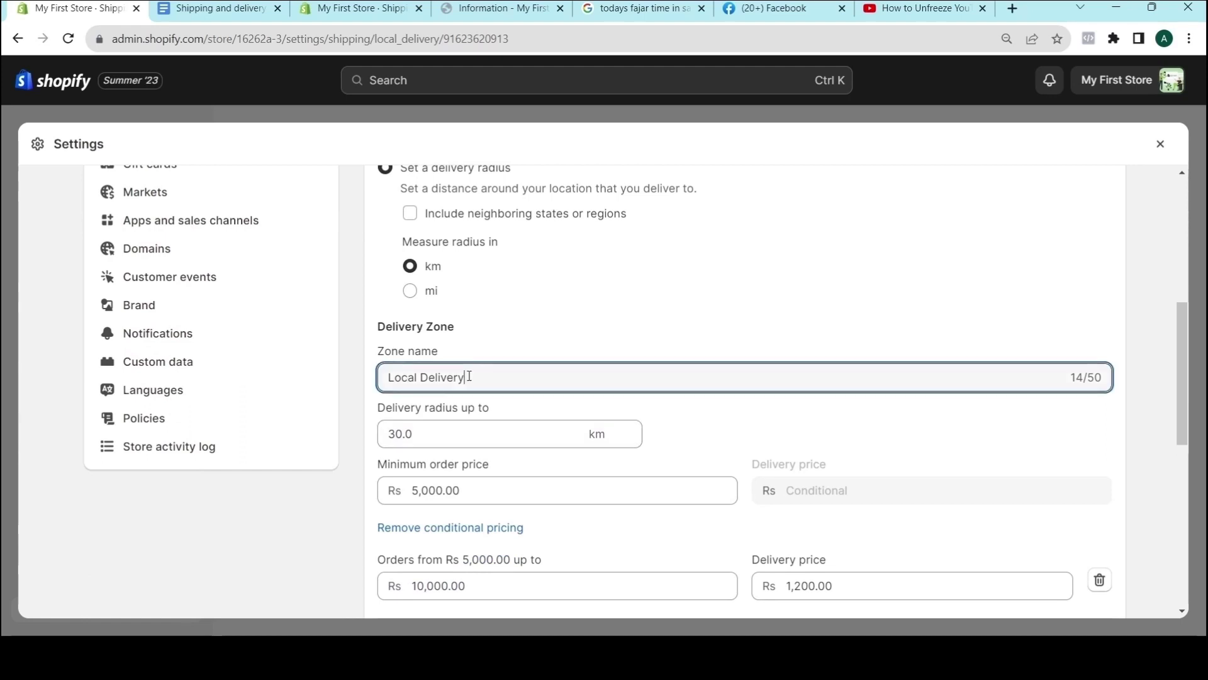
left_click(413, 428)
left_click_drag(413, 428, 377, 434)
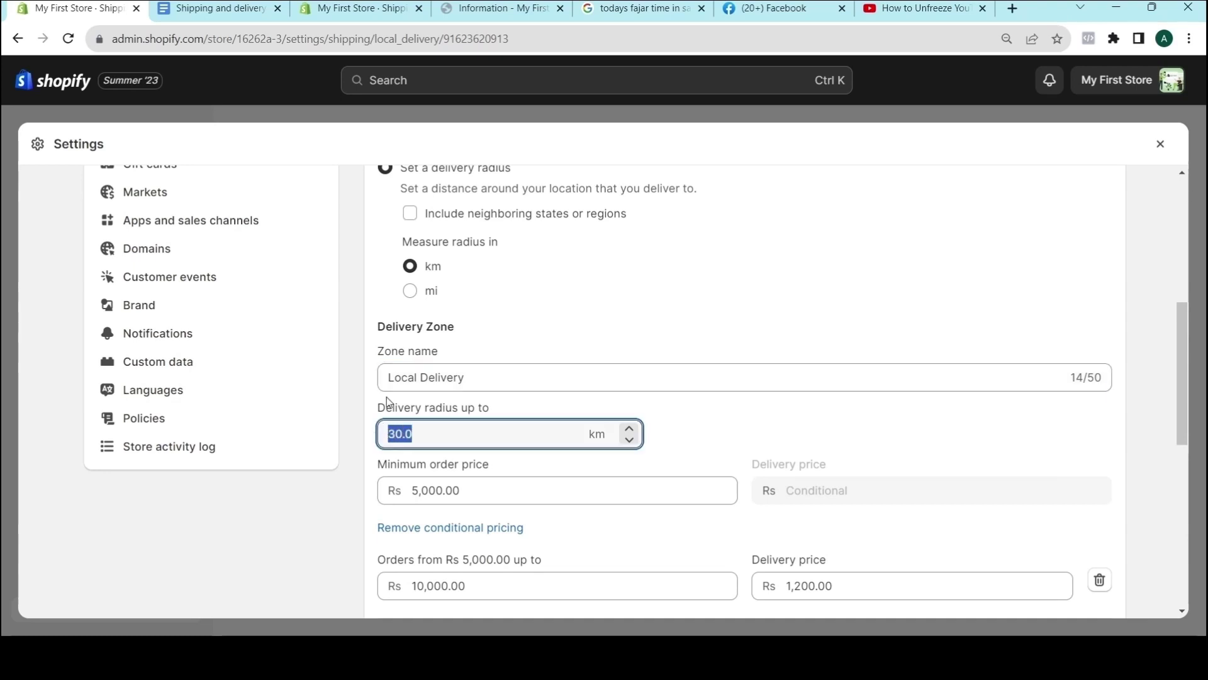
Step: Set the local delivery zone's minimum order price to Rs 10,000 and delete its first conditional price tier
scroll(413, 340, "down", 3)
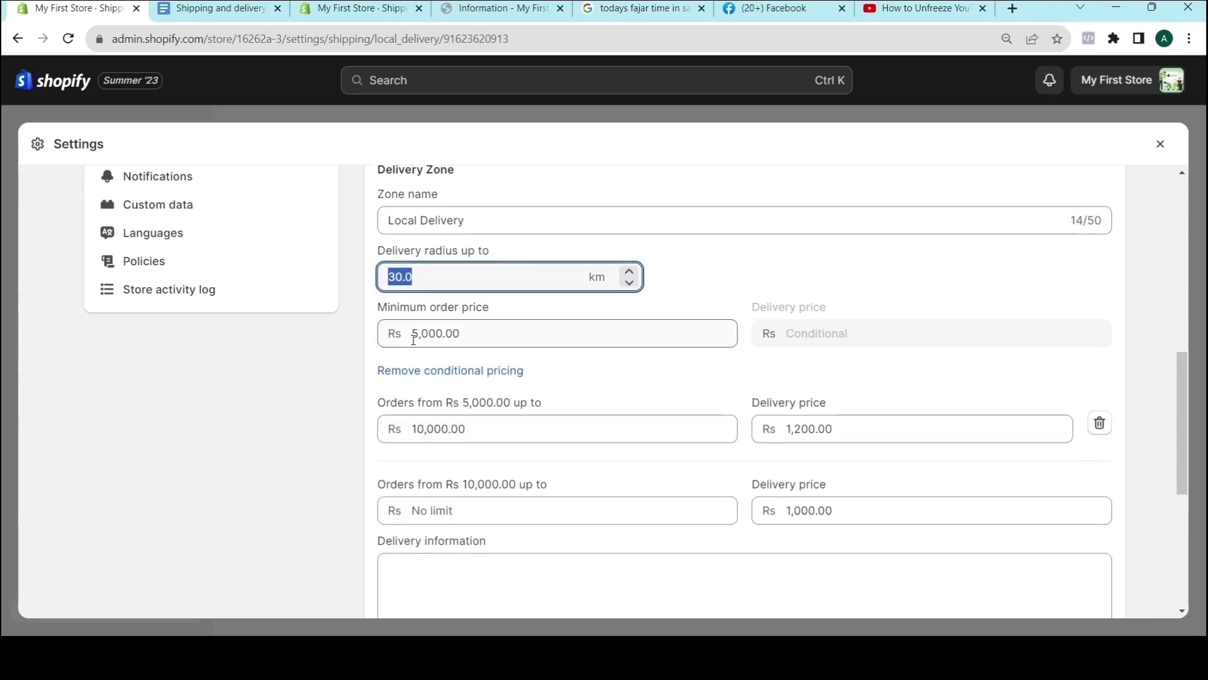
left_click_drag(414, 340, 523, 322)
type("10000")
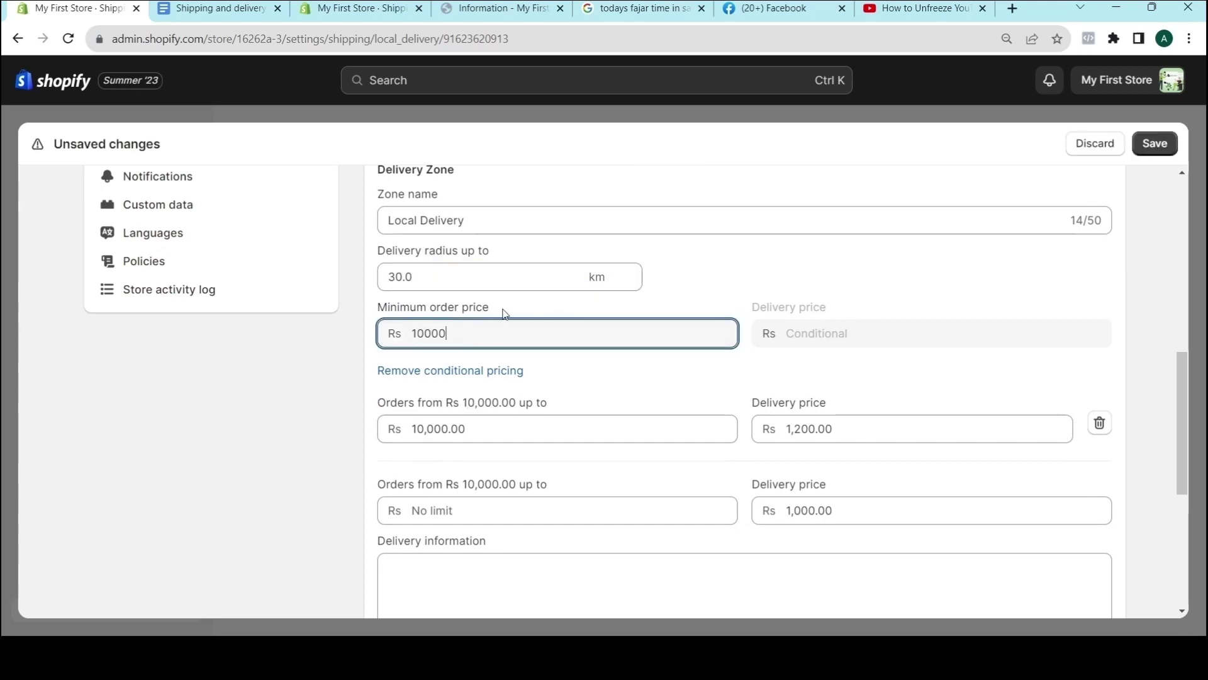
key("Tab")
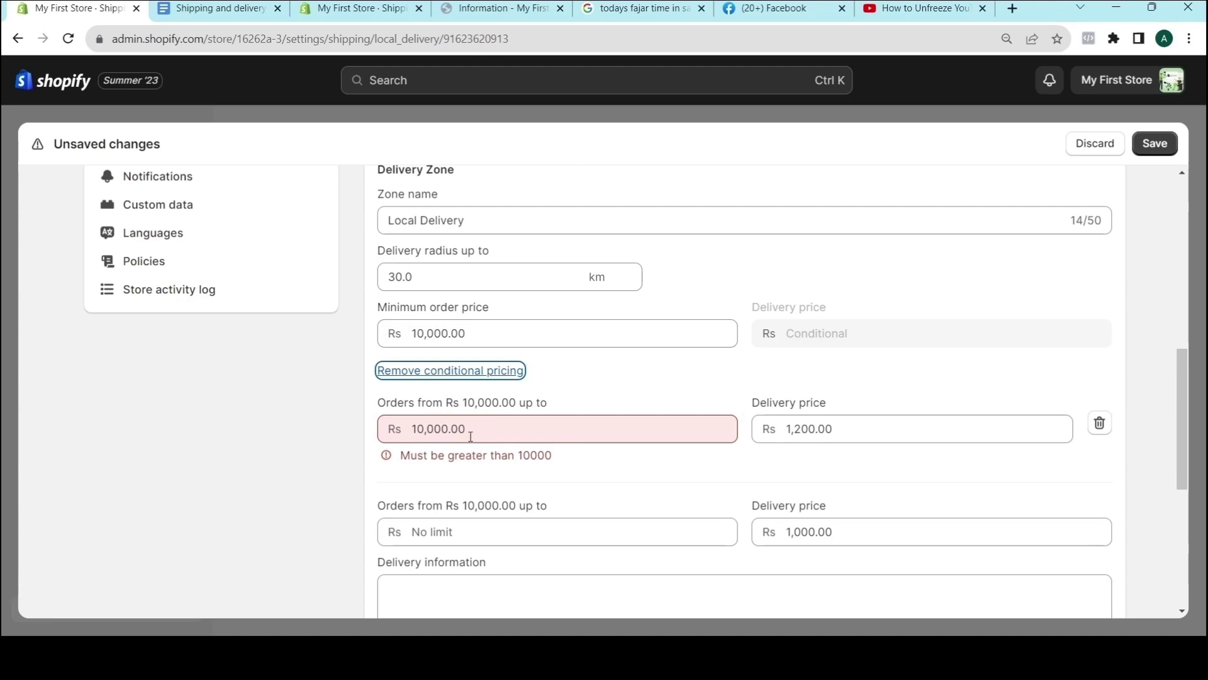
key("Tab")
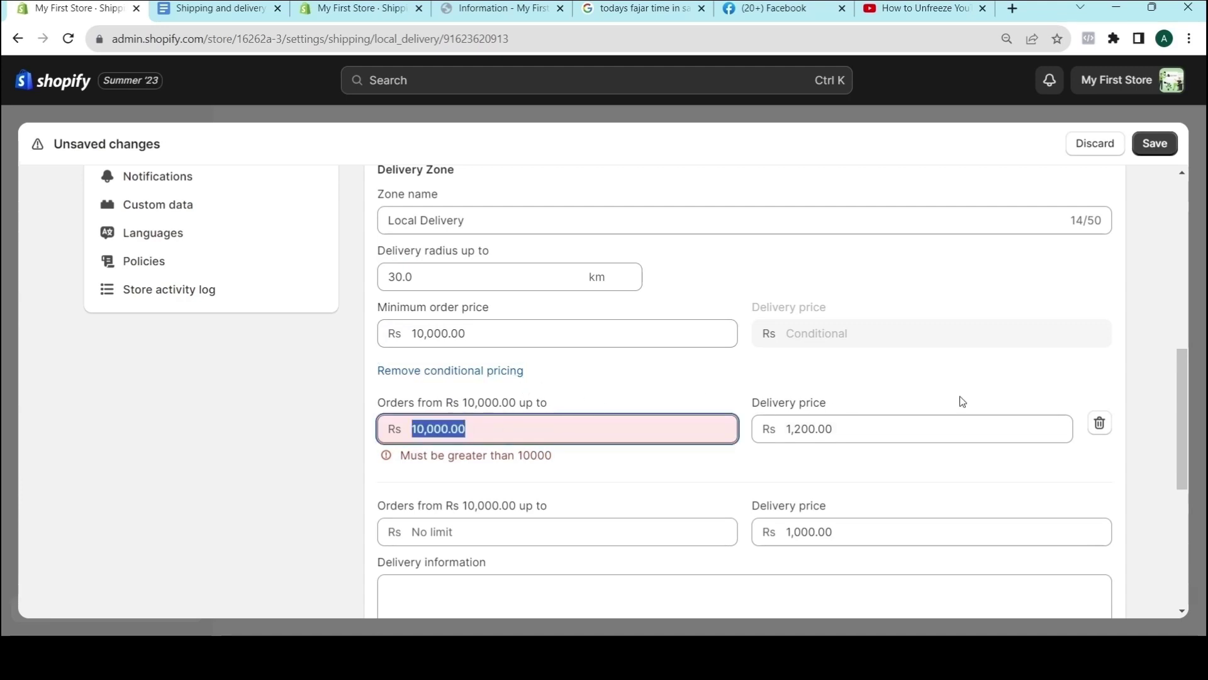
left_click(1099, 422)
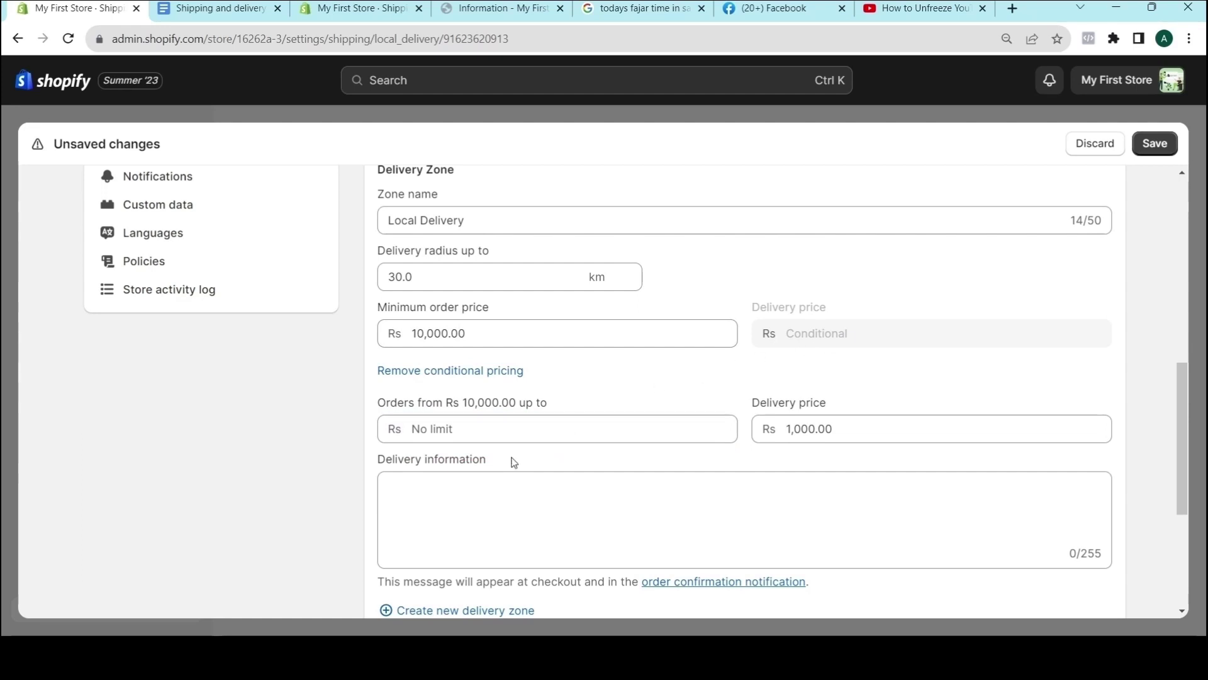
Step: Set the first conditional tier to orders up to Rs 10,001 with a delivery price of Rs 1,500
left_click(472, 425)
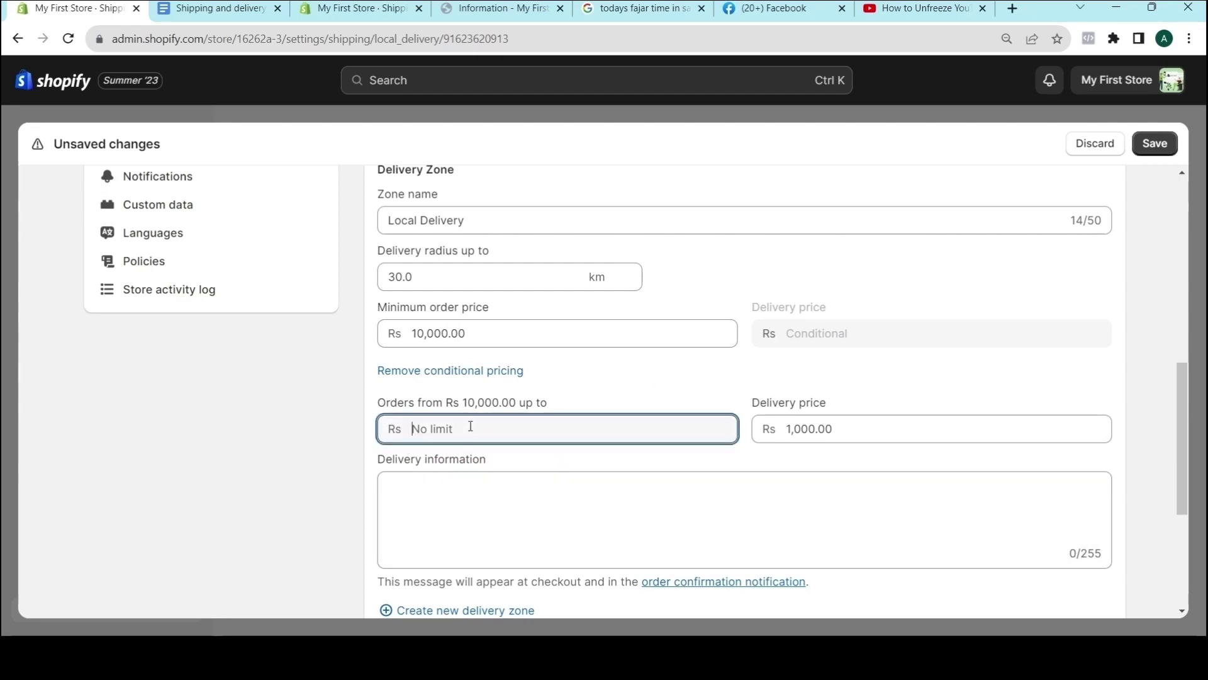
type("10001")
key("Tab")
type("1500")
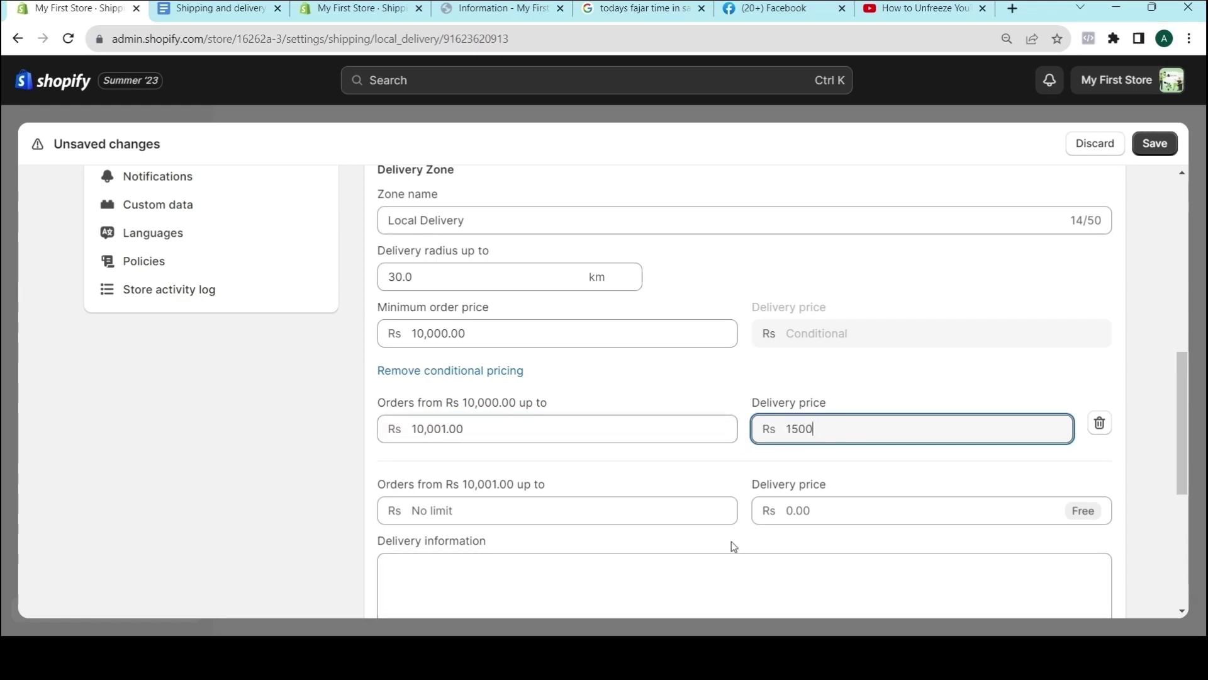
left_click(731, 541)
Step: Set the tier for orders from Rs 10,001 to end at Rs 12,000 with a delivery price of Rs 1,800
left_click(511, 512)
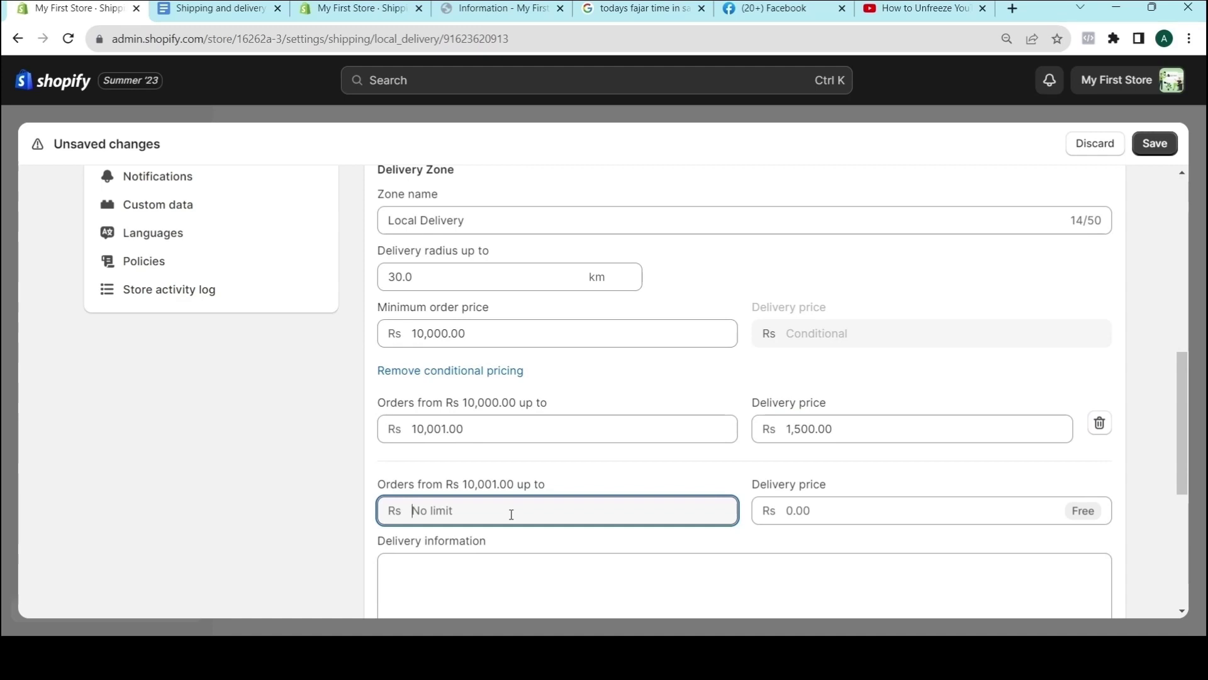
type("12000")
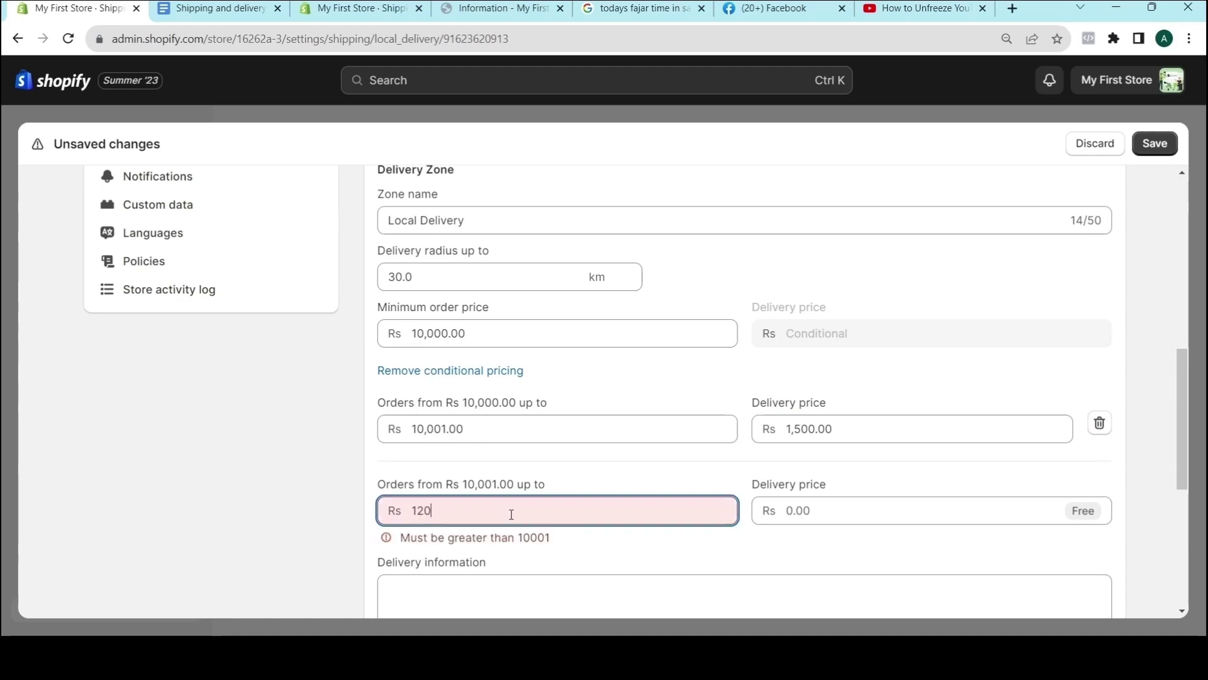
left_click(921, 509)
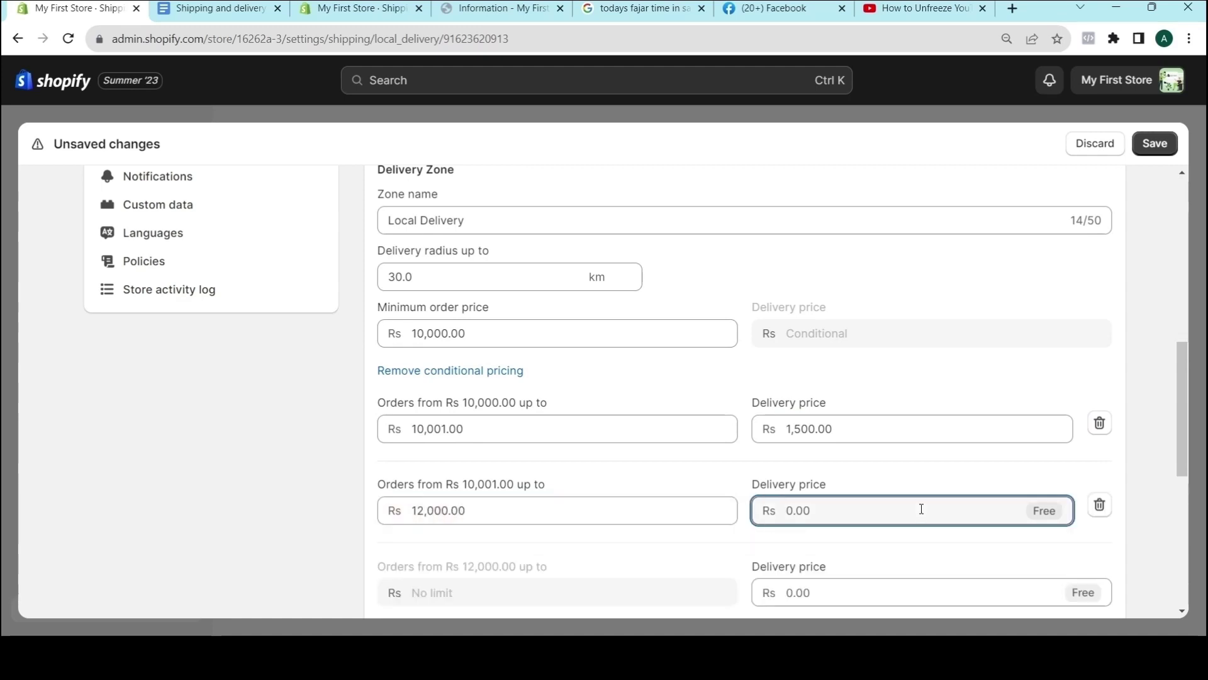
type("1800")
key("Tab")
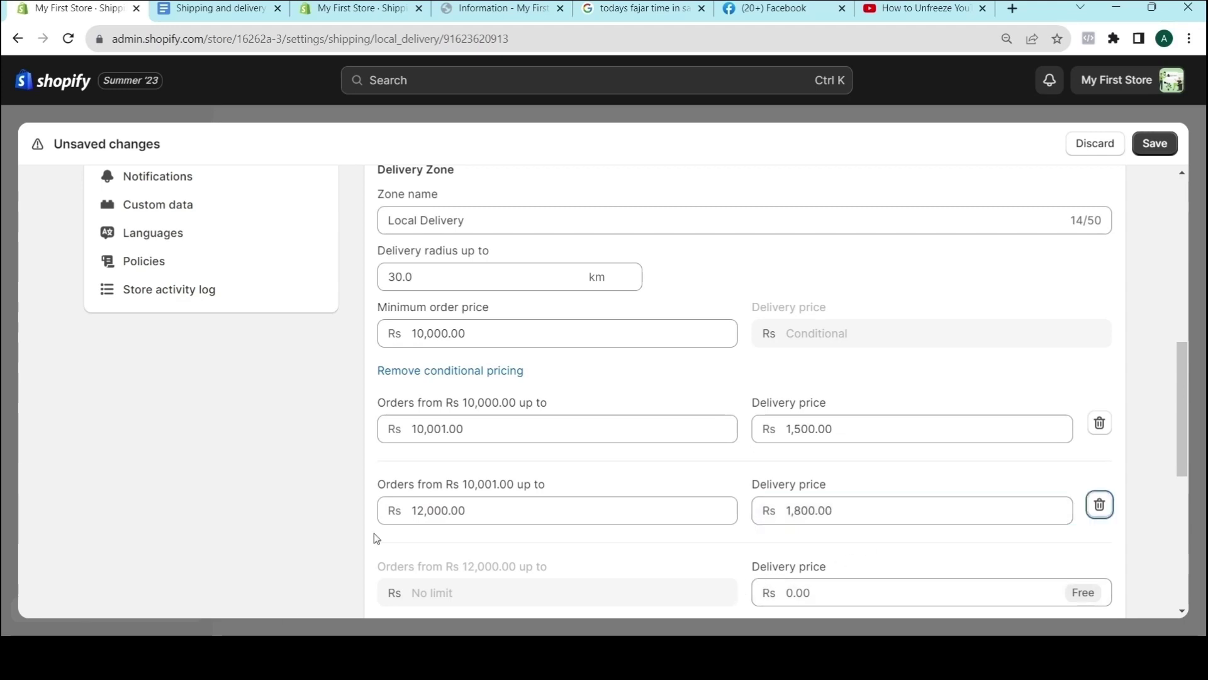
Step: Check the remaining delivery zone settings and save the local delivery changes
left_click_drag(1183, 405, 1200, 465)
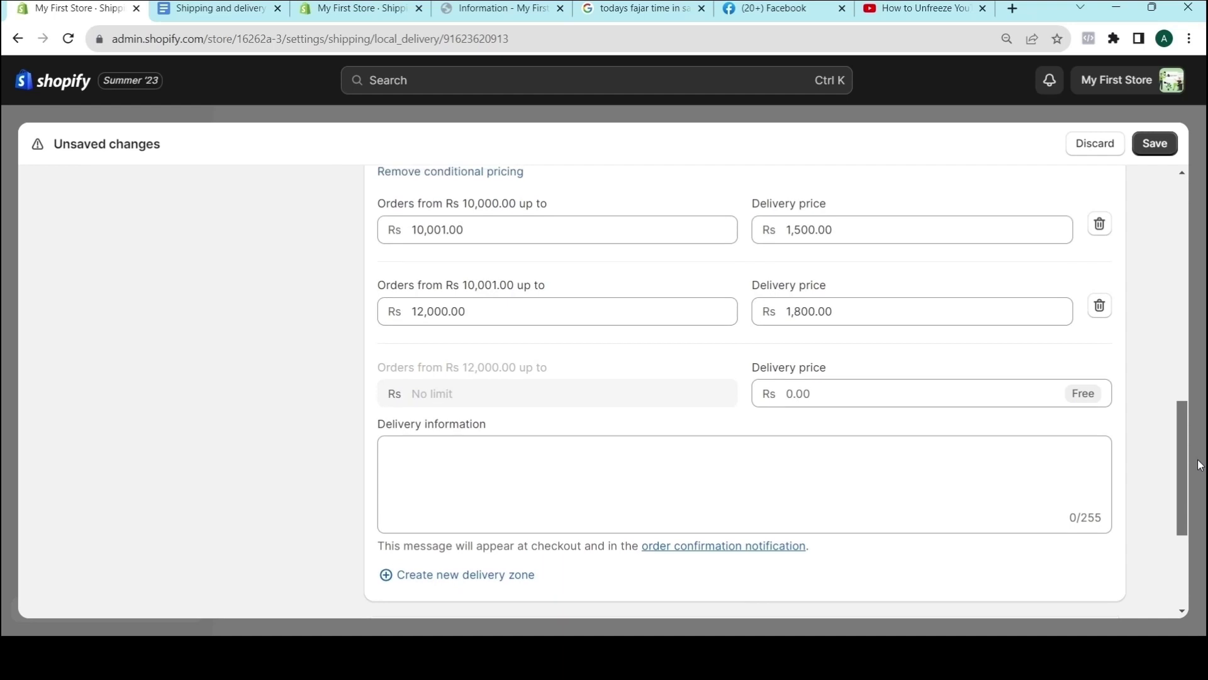
left_click_drag(1199, 466, 1199, 369)
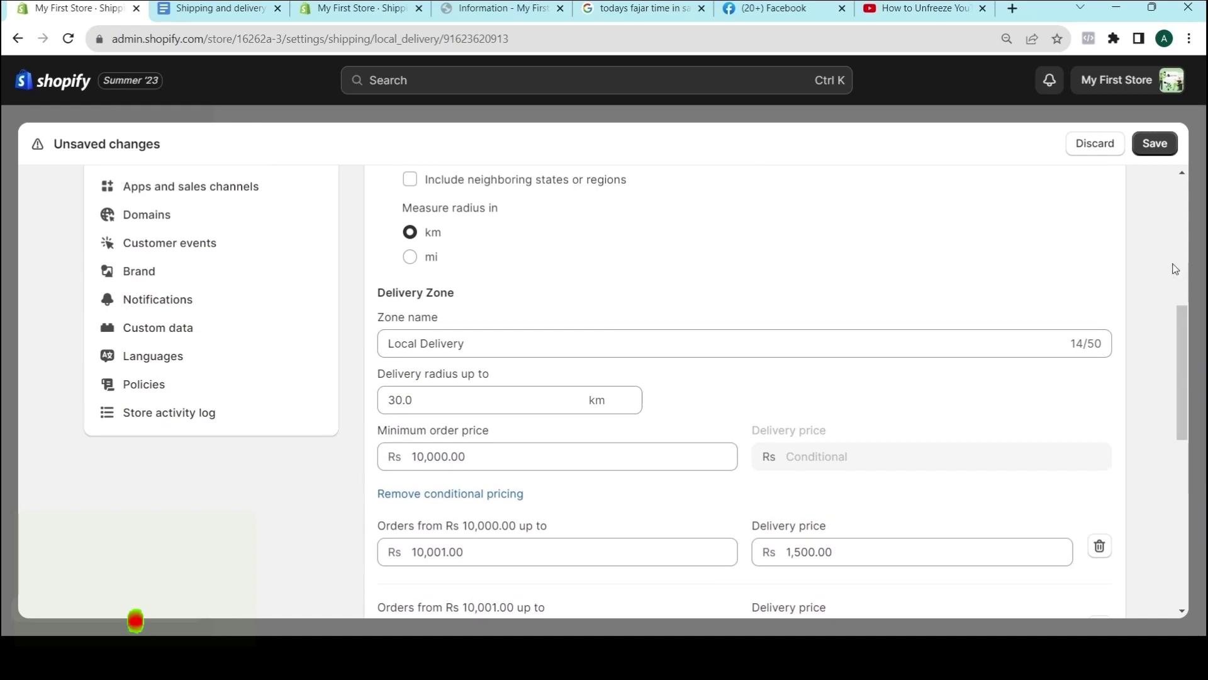
left_click(1152, 145)
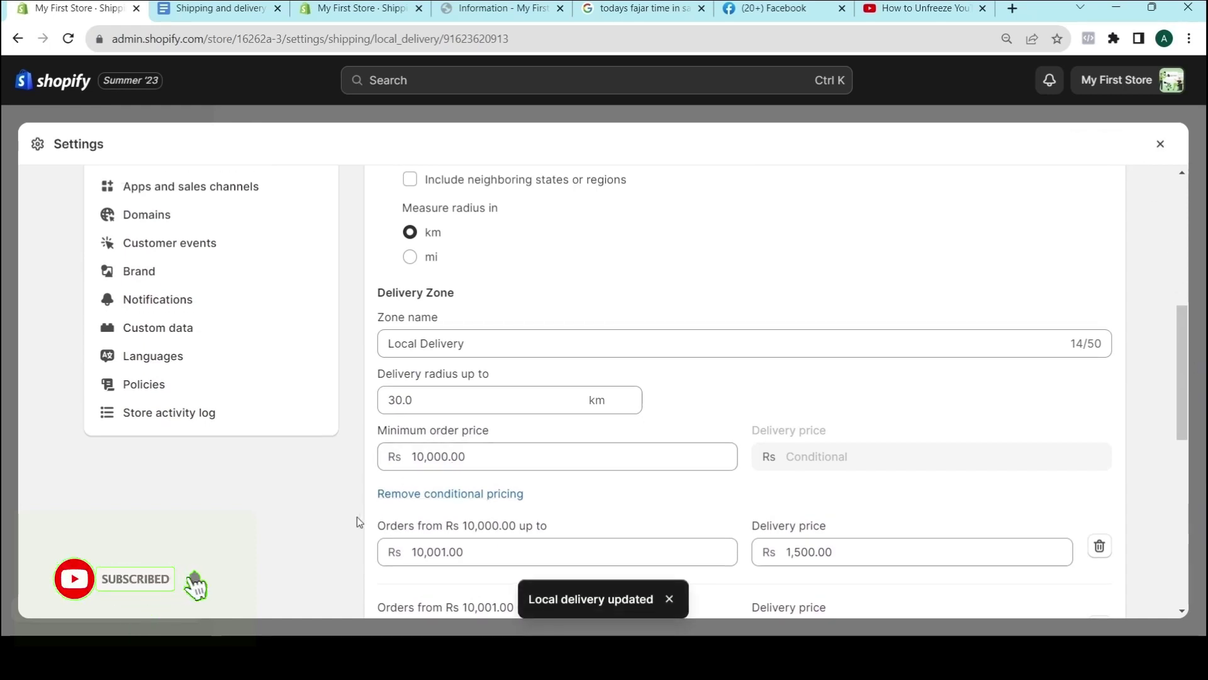